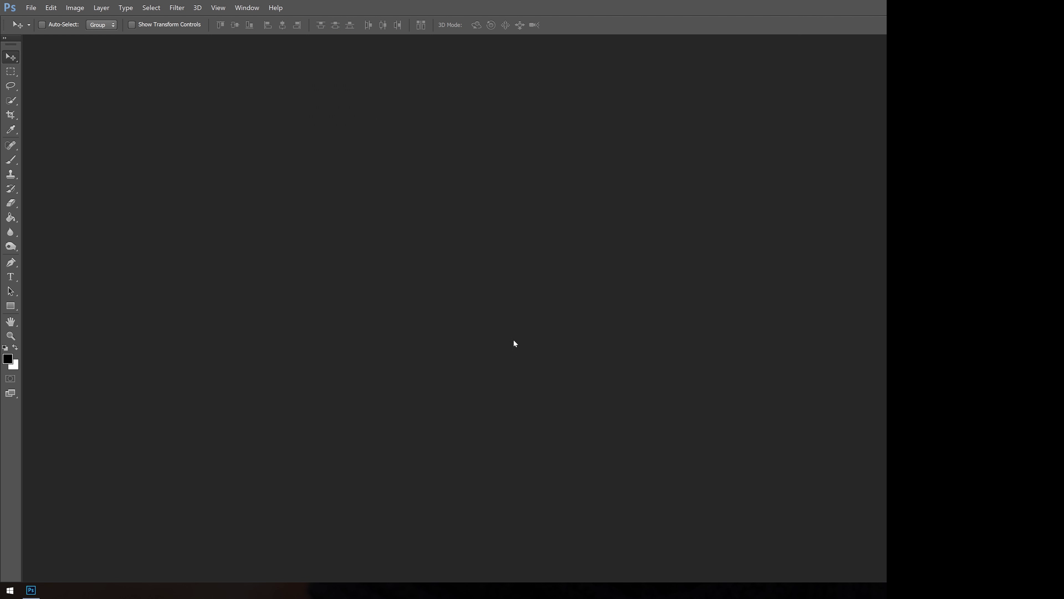
Open mountains_photo.jpg and fit the whole image in the window
double_click(515, 299)
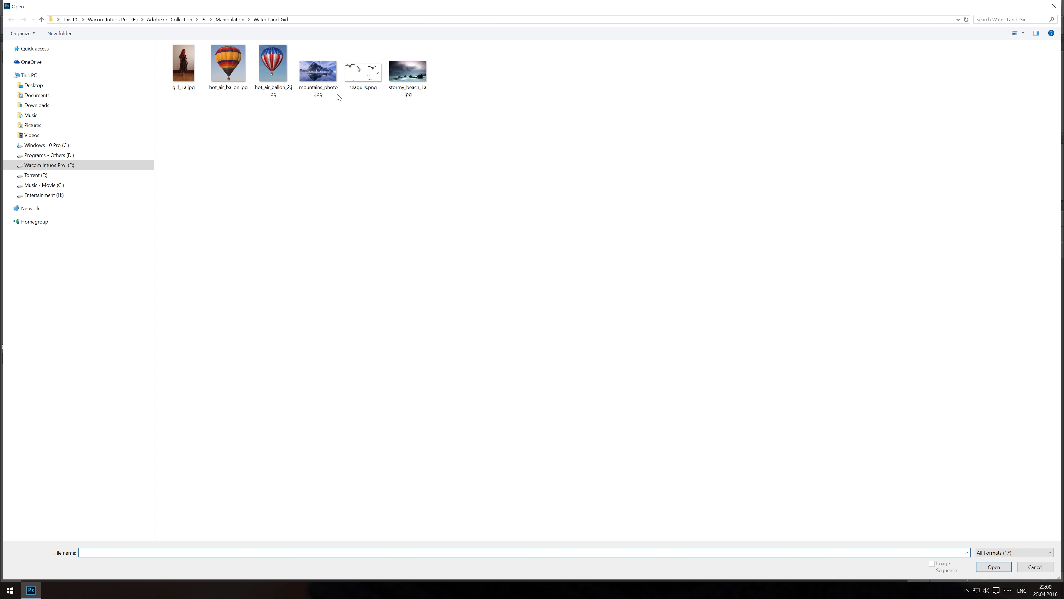
double_click(318, 78)
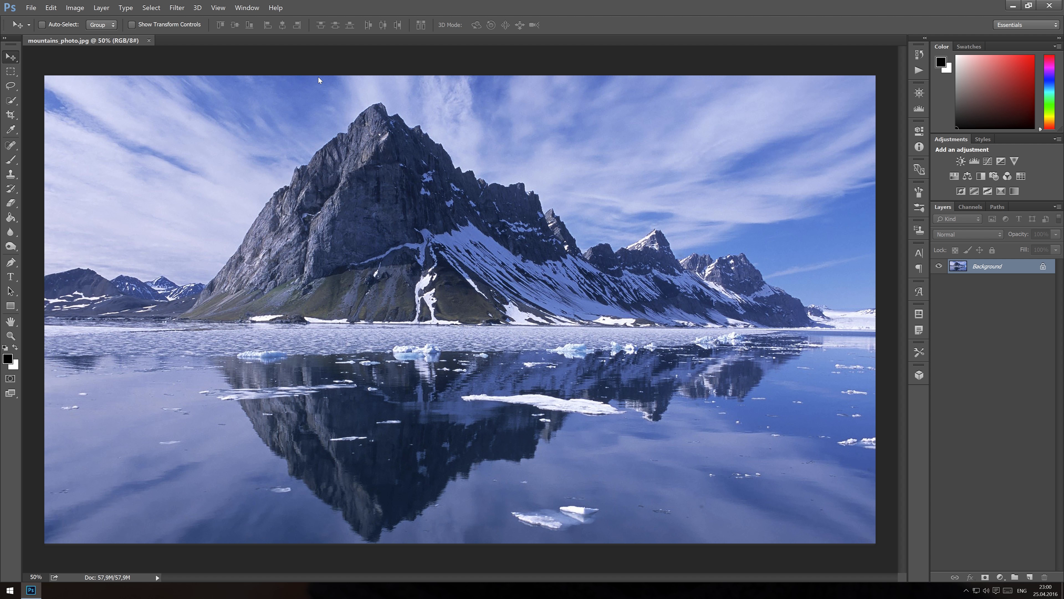
key("ctrl+0")
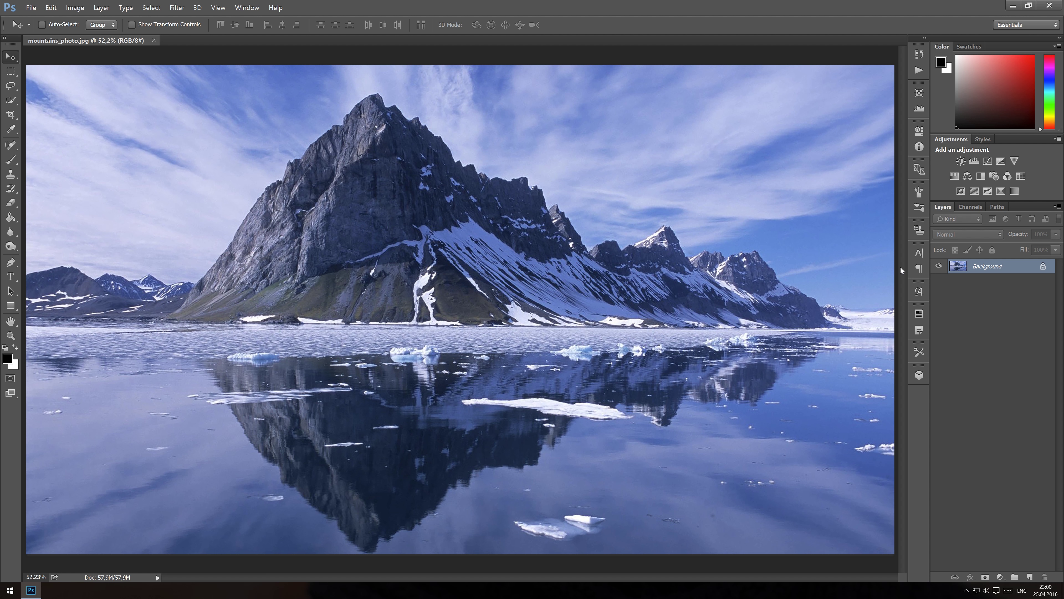
Duplicate the Background layer and rename the copy 'landscape'
mouse_move(1015, 269)
left_mouse_down()
mouse_move(1041, 576)
mouse_move(1029, 577)
left_mouse_up()
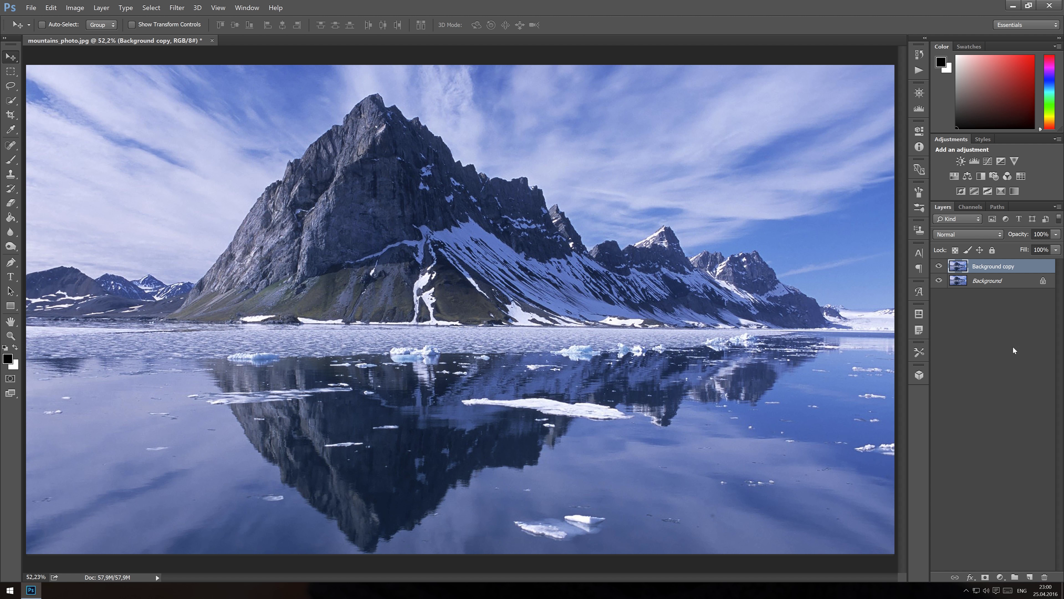
double_click(993, 267)
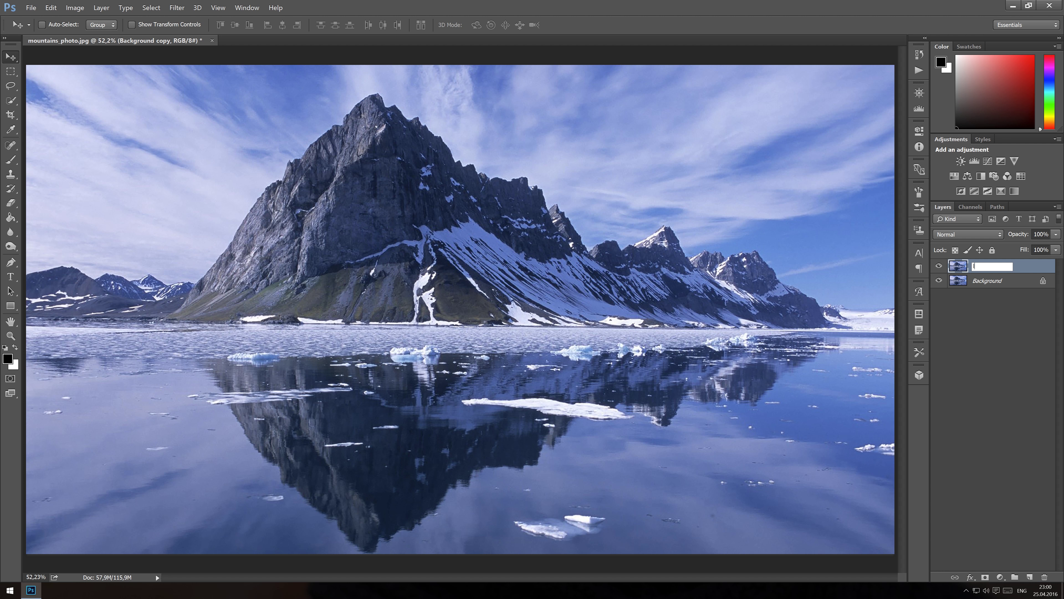
type("landscape")
key("Return")
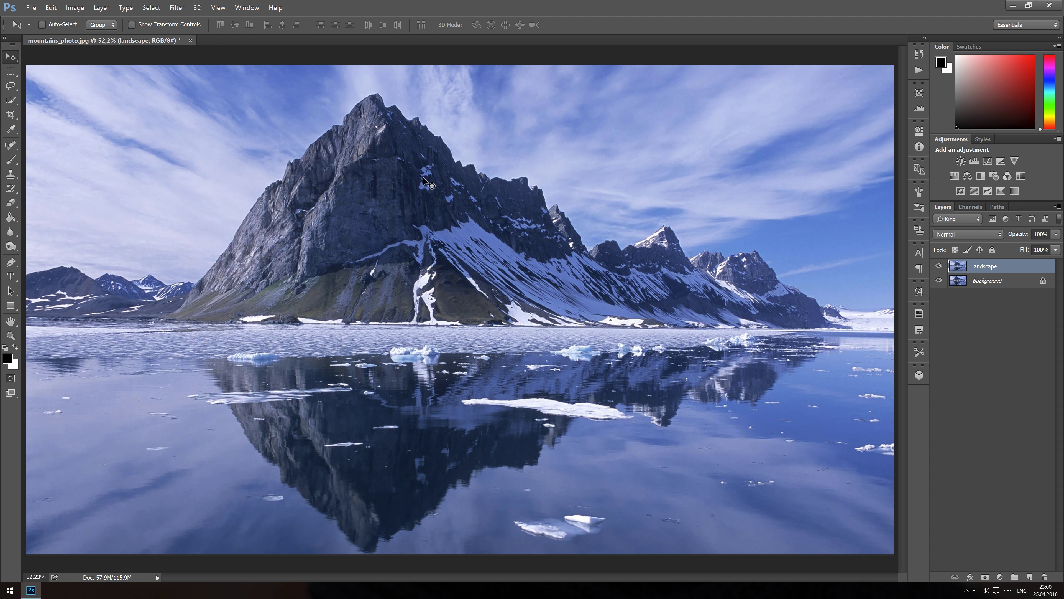
left_click(177, 8)
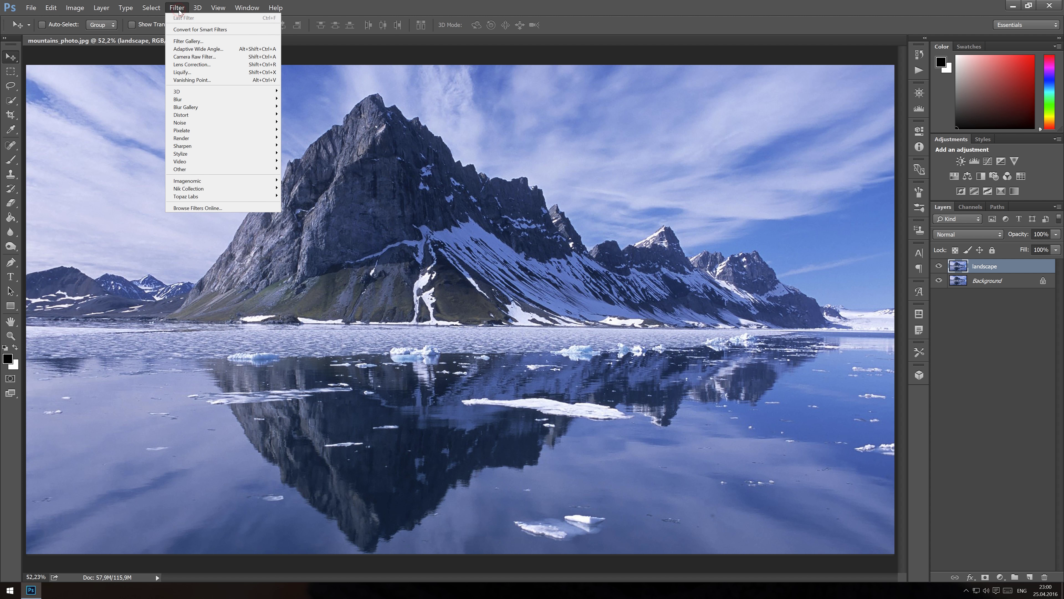
In the Camera Raw Filter, set white balance to Auto, contrast +30 and clarity +40
left_click(226, 59)
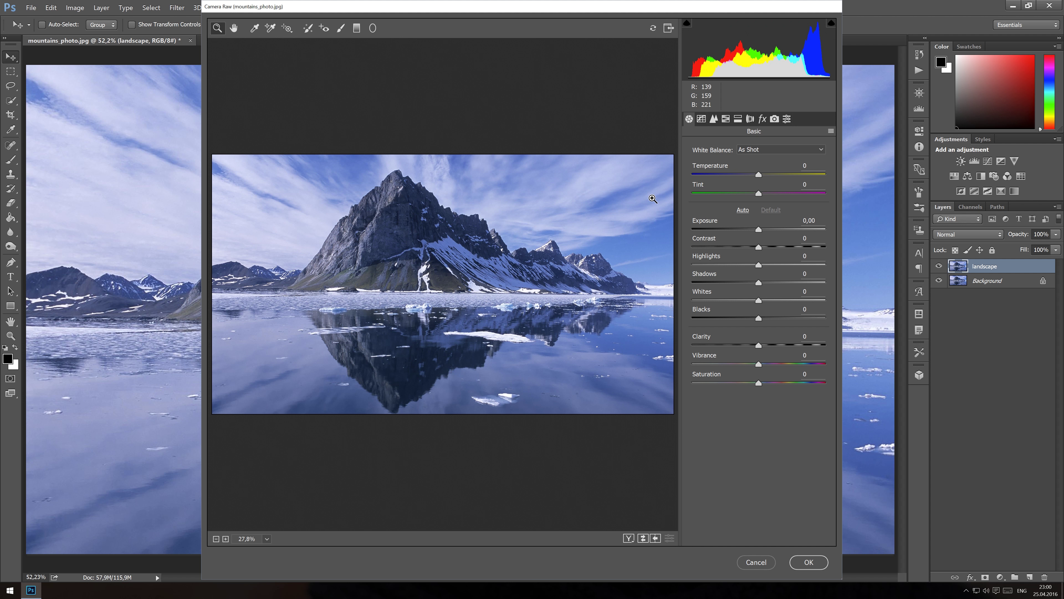
left_click(786, 154)
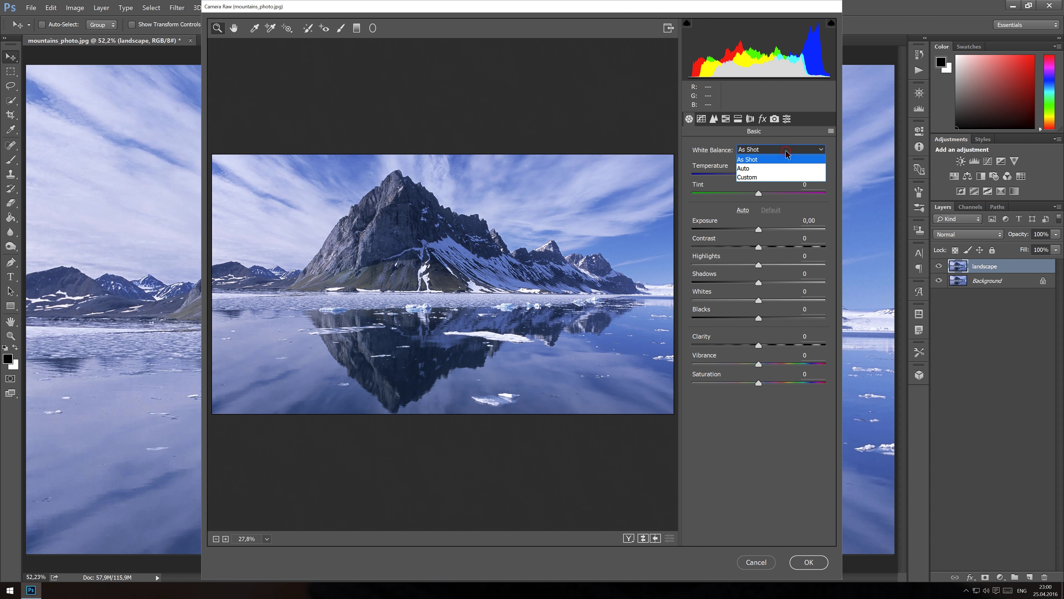
left_click(783, 169)
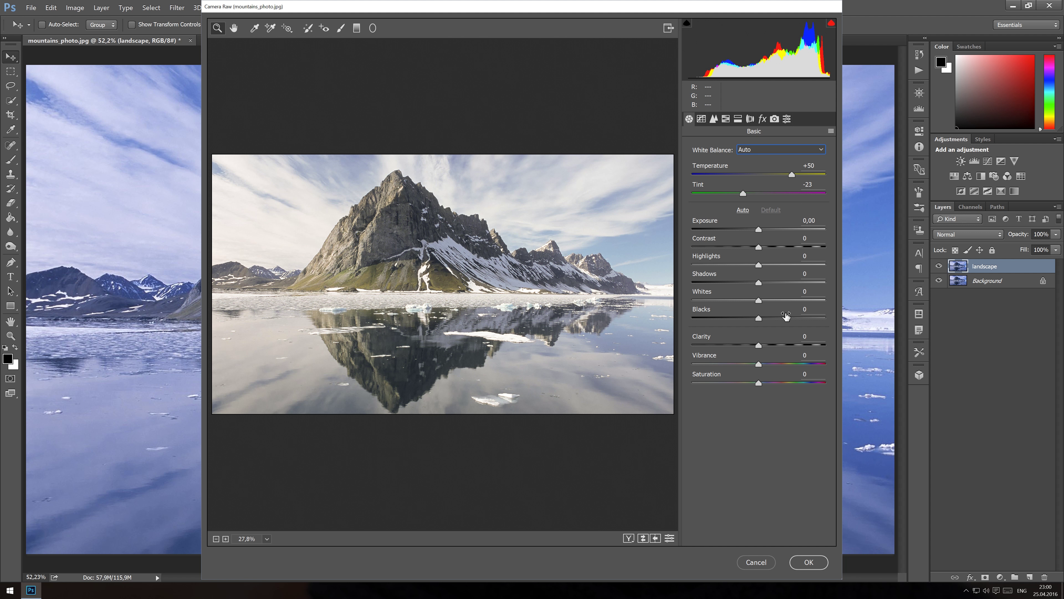
left_click(778, 247)
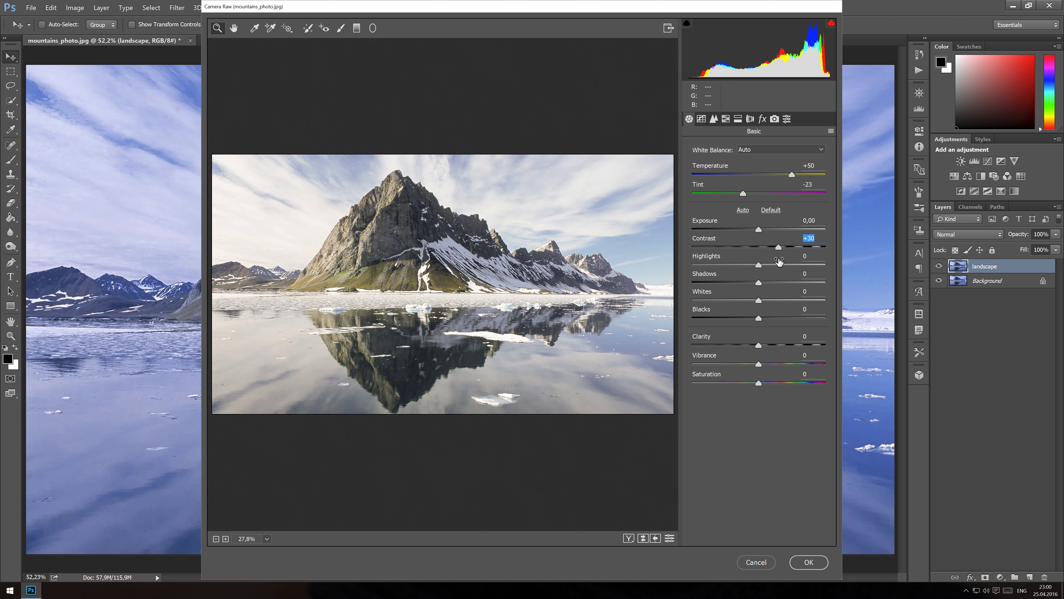
left_click(781, 345)
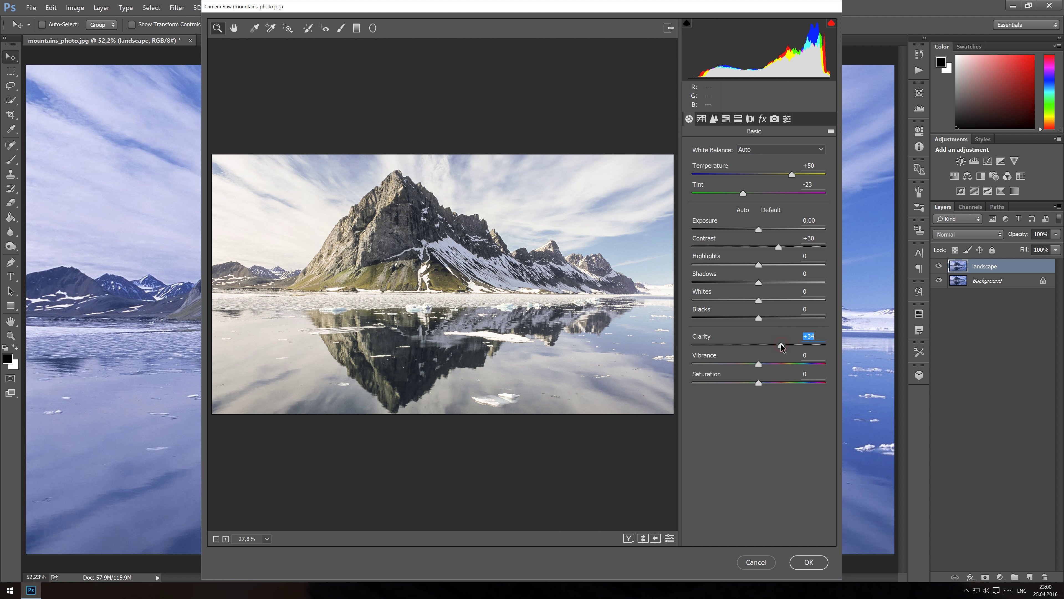
left_click_drag(781, 345, 783, 345)
Set vibrance to +20 and saturation to +10
left_click(805, 355)
double_click(813, 355)
type("20")
double_click(809, 373)
type("0")
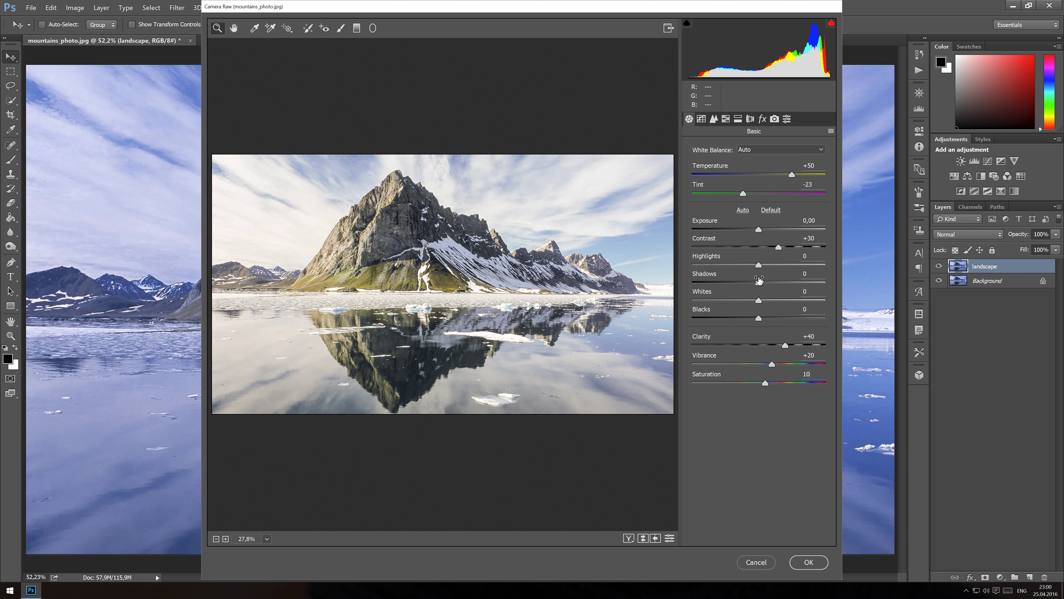
left_click(714, 119)
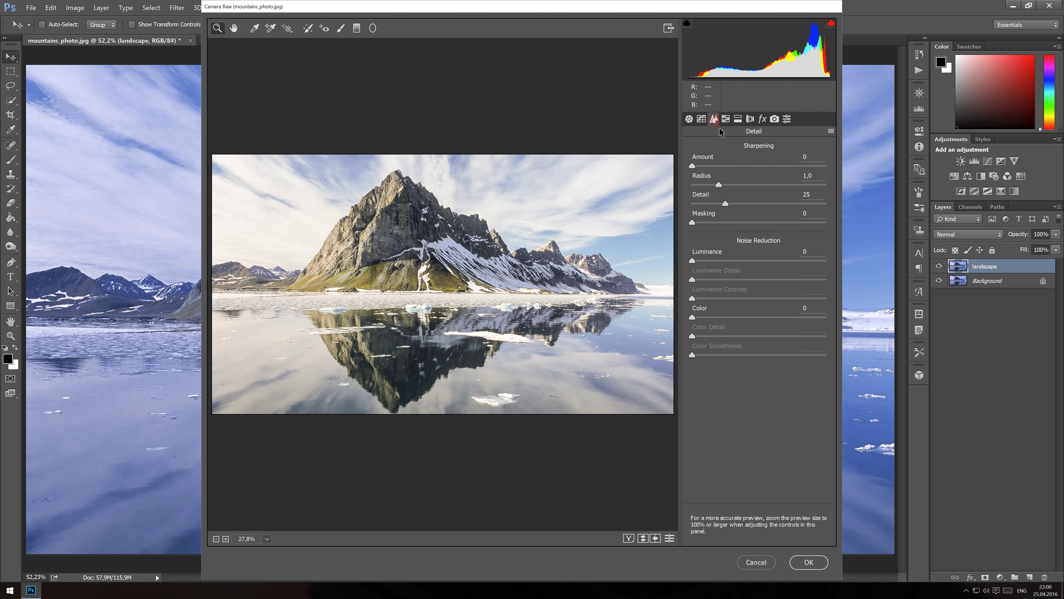
Set sharpening to Amount 70, Radius 1.2 and Masking 88
double_click(813, 157)
left_click(720, 187)
left_click(729, 186)
left_click(805, 213)
left_click_drag(694, 223, 809, 224)
Add some luminance noise reduction and review the Lens Corrections settings
left_click(810, 253)
type("30")
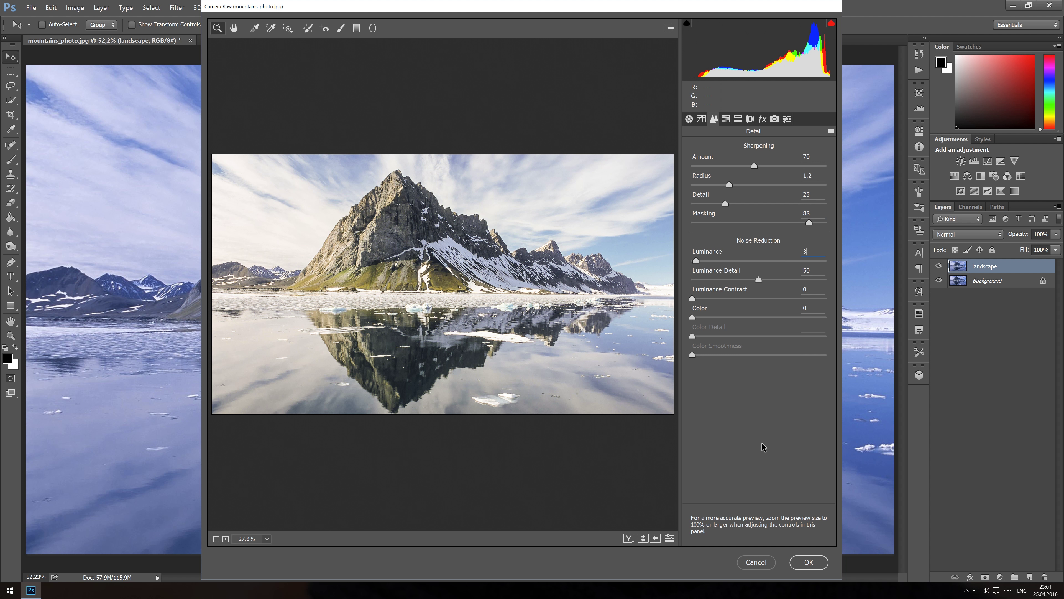
left_click(751, 120)
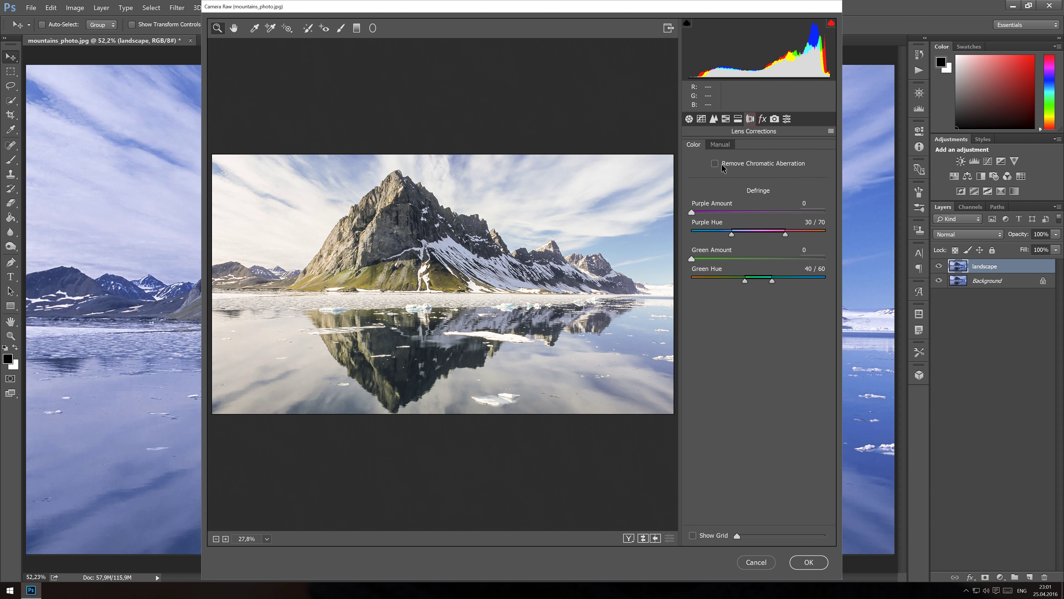
left_click(690, 119)
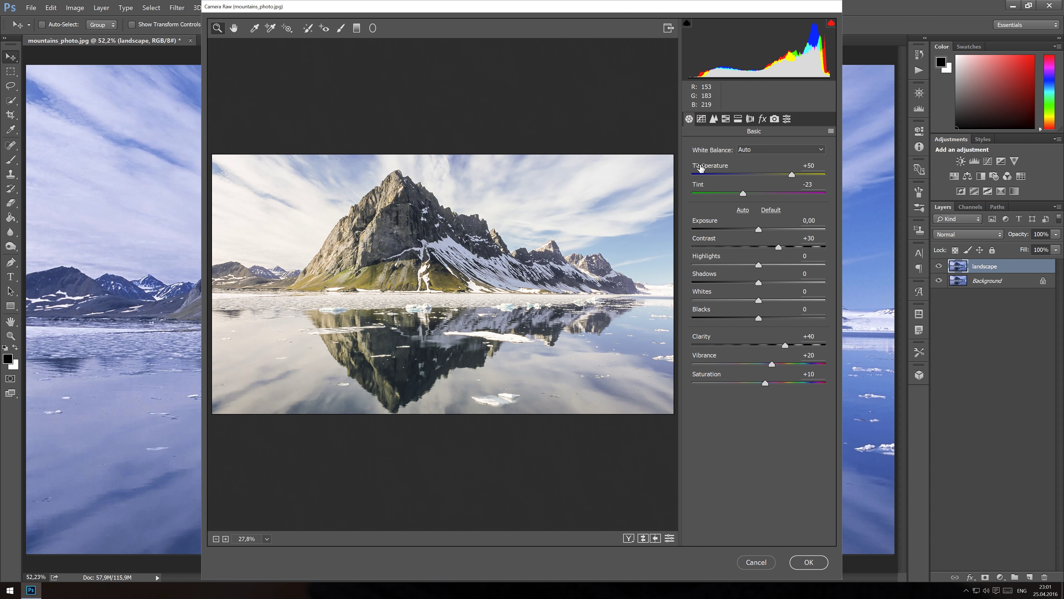
In HSL, raise Blues saturation to +20 and lower Blues luminance to -22
left_click(725, 120)
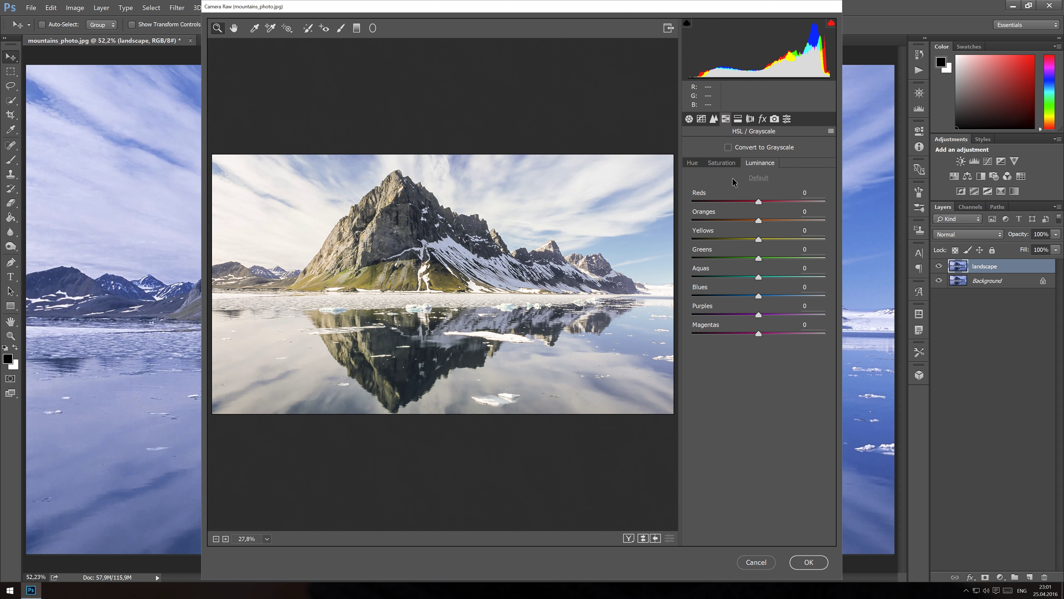
left_click(725, 164)
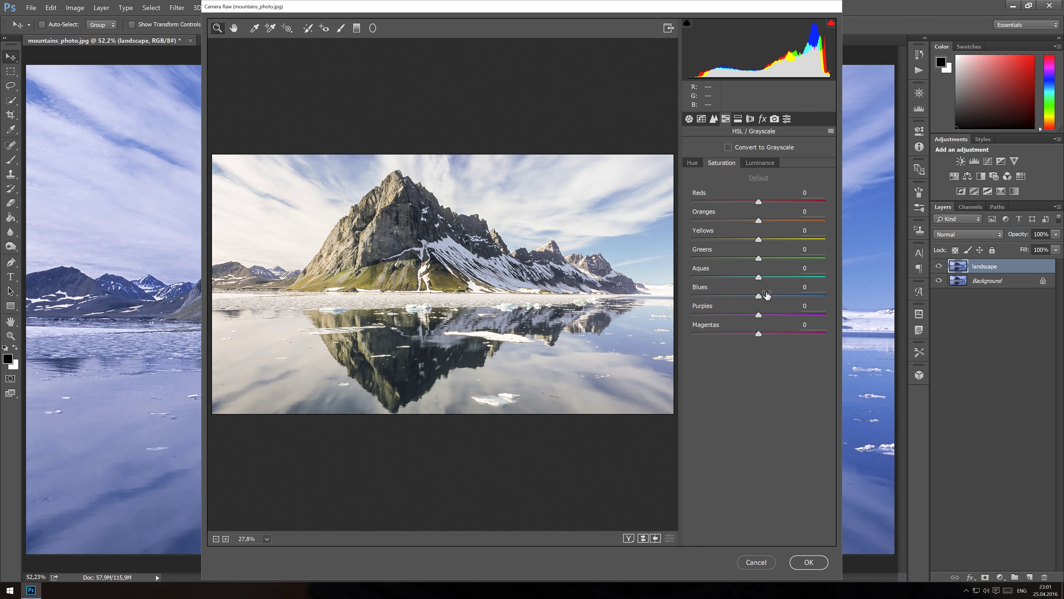
left_click_drag(770, 295, 772, 296)
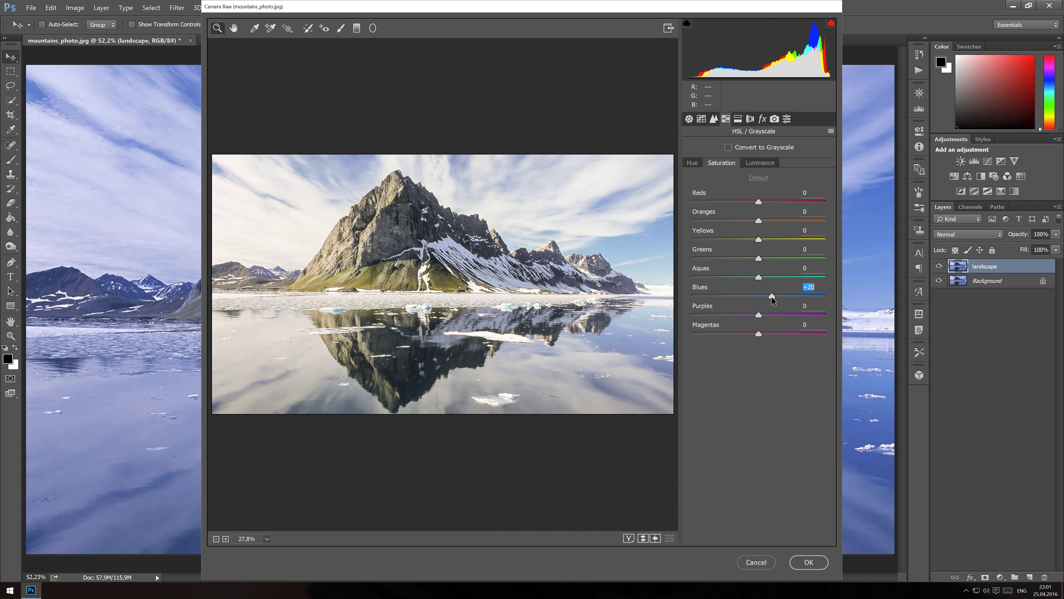
left_click(756, 166)
left_click_drag(759, 295, 744, 297)
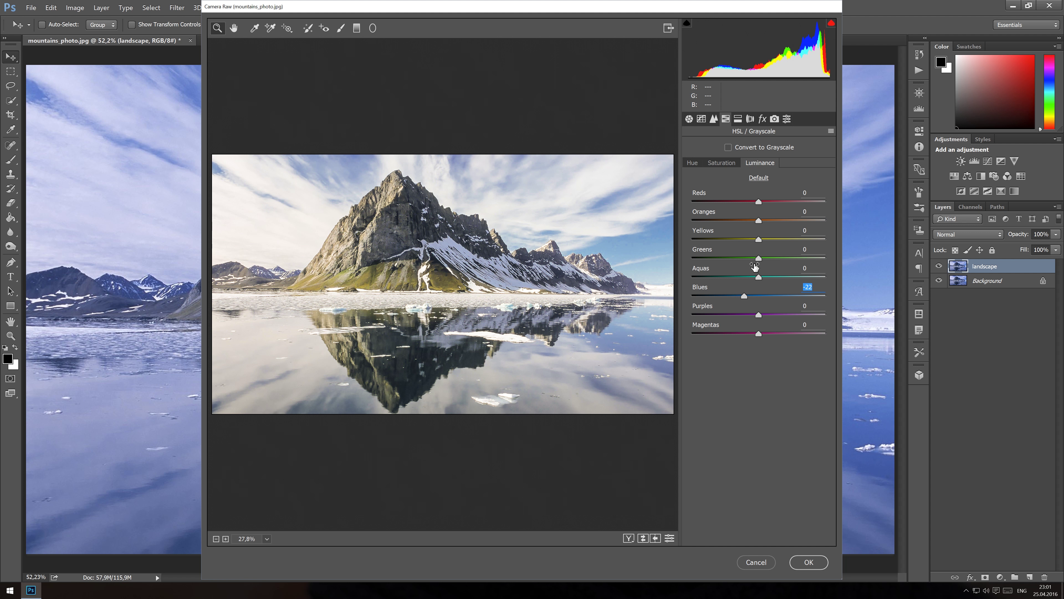
Set Greens luminance to -100 and saturation to +100, then apply the Camera Raw adjustments
left_click_drag(758, 259, 683, 256)
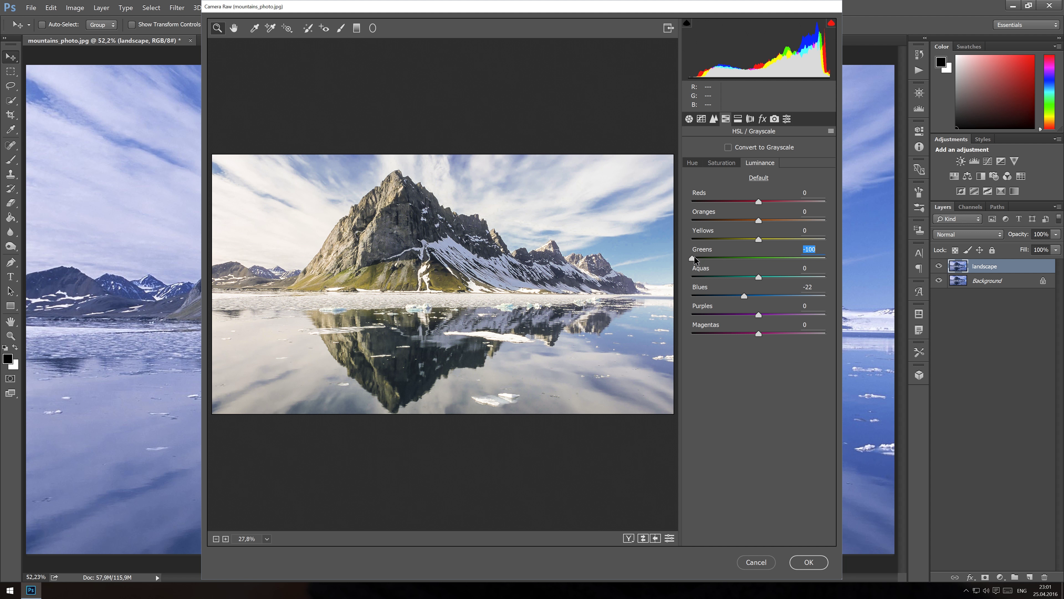
left_click(724, 167)
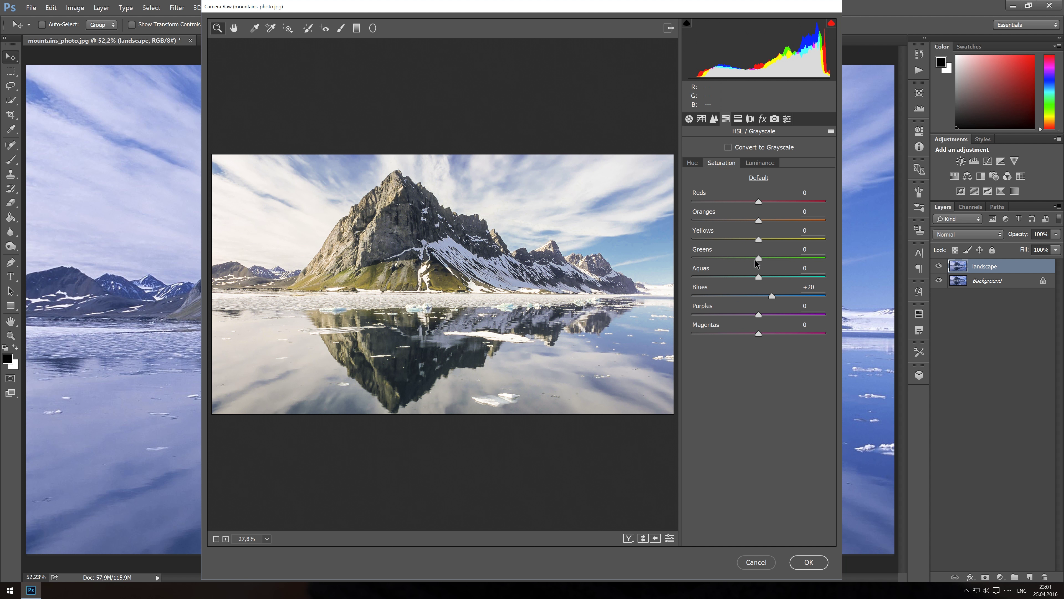
left_click_drag(759, 258, 818, 265)
left_click(689, 119)
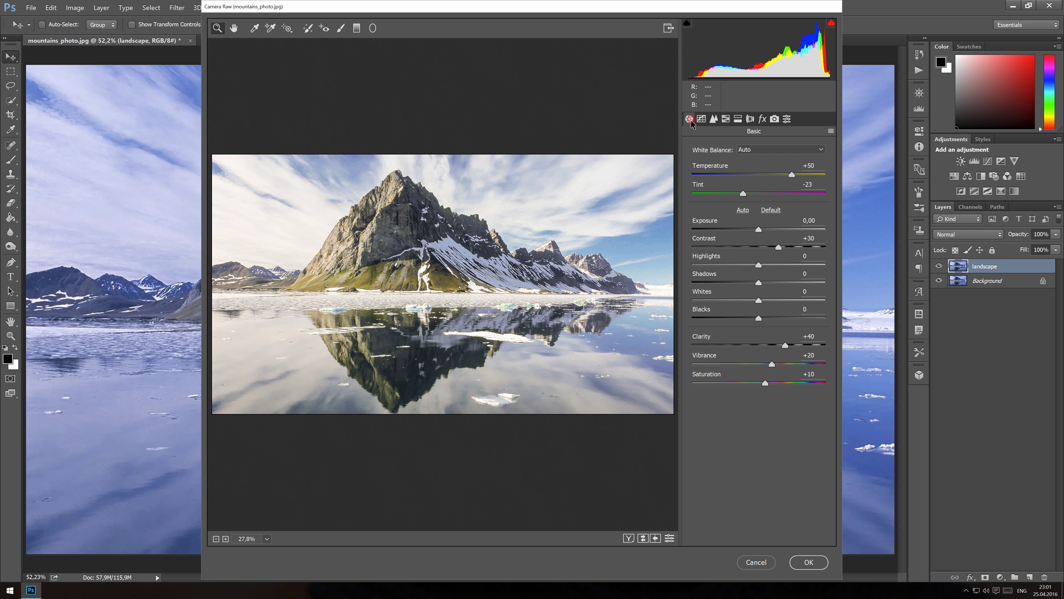
left_click(811, 564)
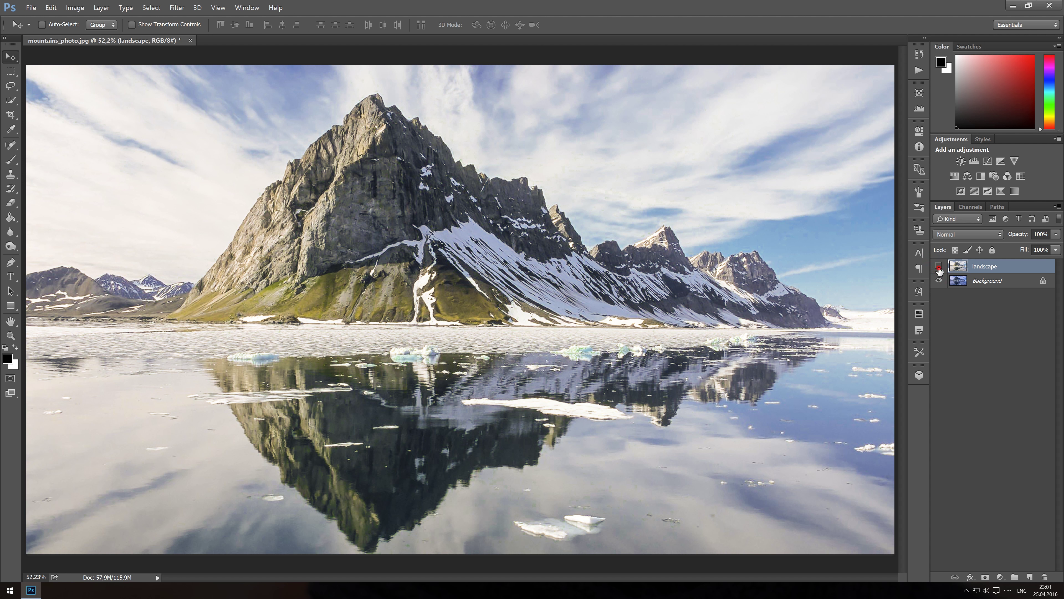
Compare the landscape layer before/after, then open hot_air_ballon.jpg
left_click(940, 268)
left_click(939, 268)
right_click(389, 38)
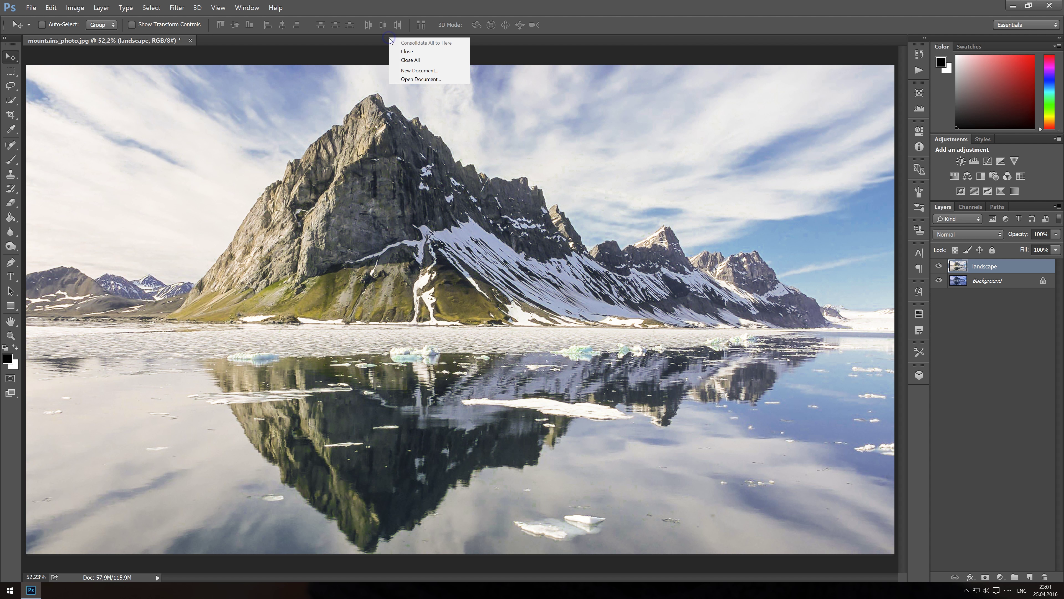
left_click(421, 79)
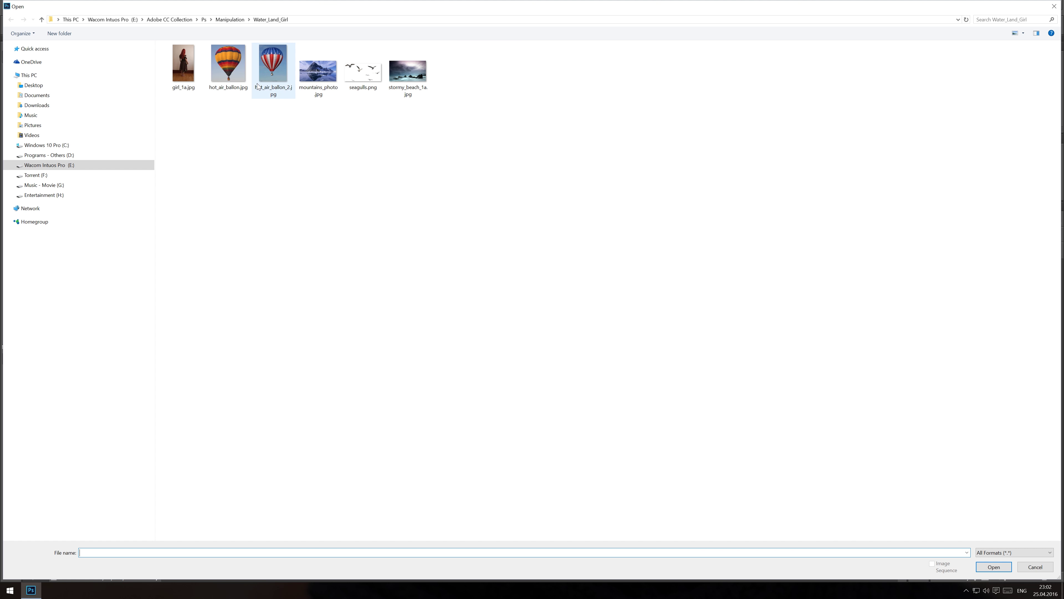
double_click(234, 61)
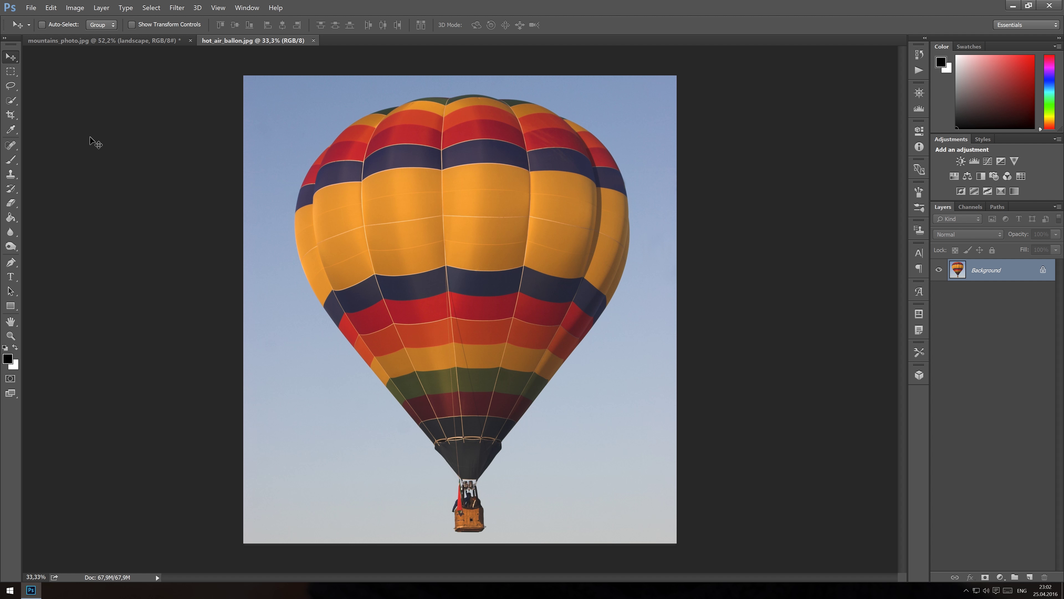
Quick-select the whole balloon together with its basket and people
left_click(12, 102)
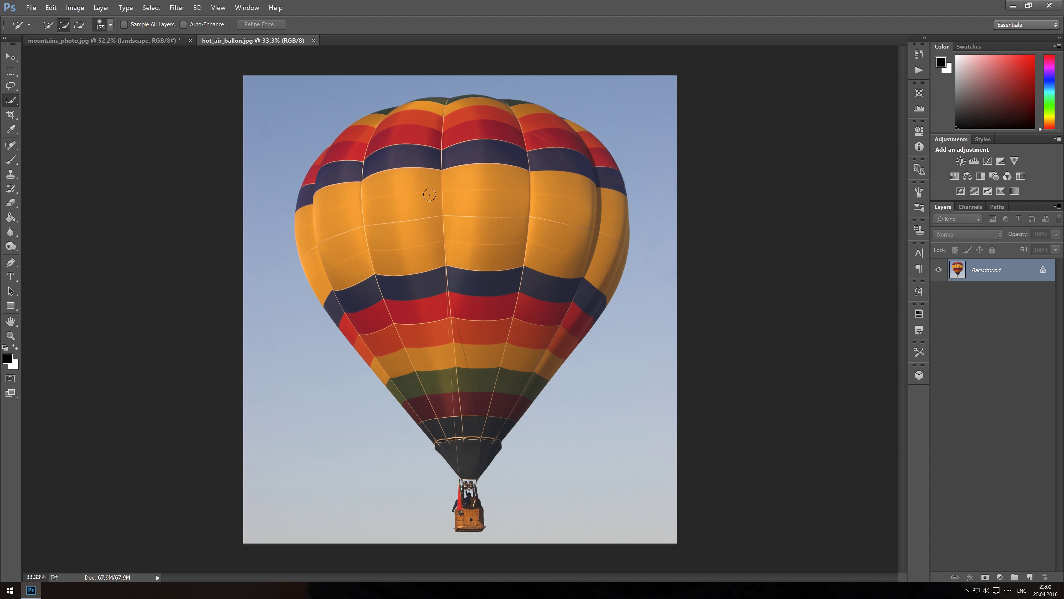
left_click(471, 183)
left_click_drag(473, 430, 470, 411)
left_click_drag(386, 121, 387, 120)
left_click_drag(475, 508, 468, 509)
Copy the selected balloon to a new layer named 'hot air ballon 1'
key("ctrl+j")
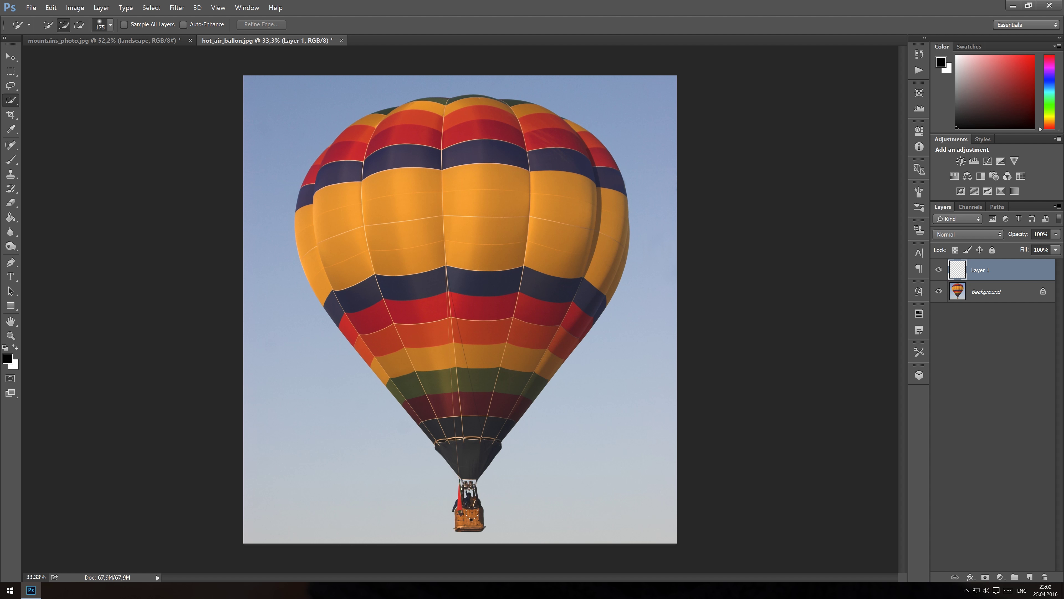
double_click(978, 272)
type("hot a")
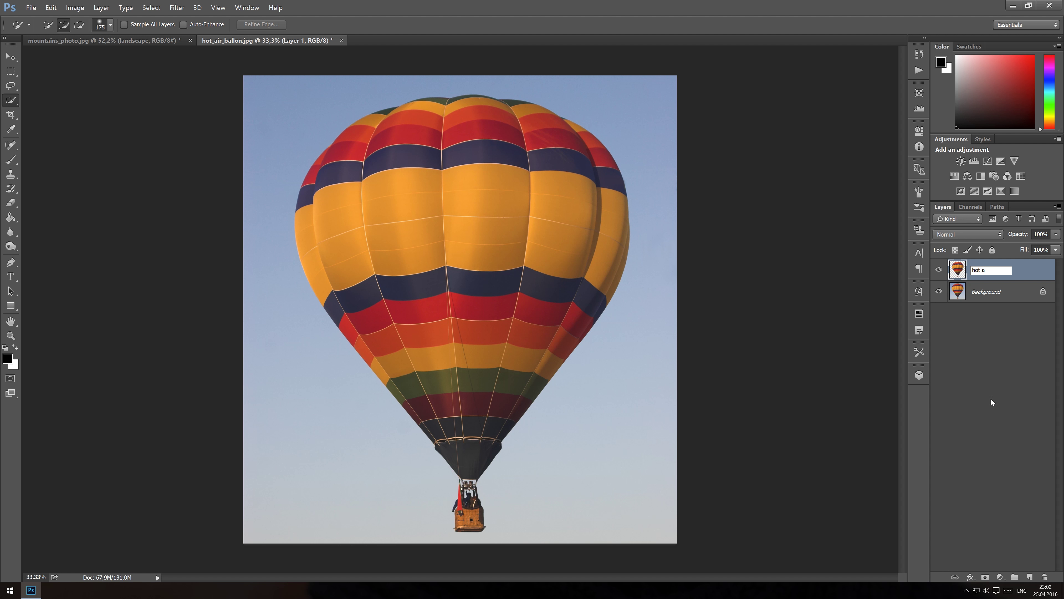
type("ir ballon 1")
key("Return")
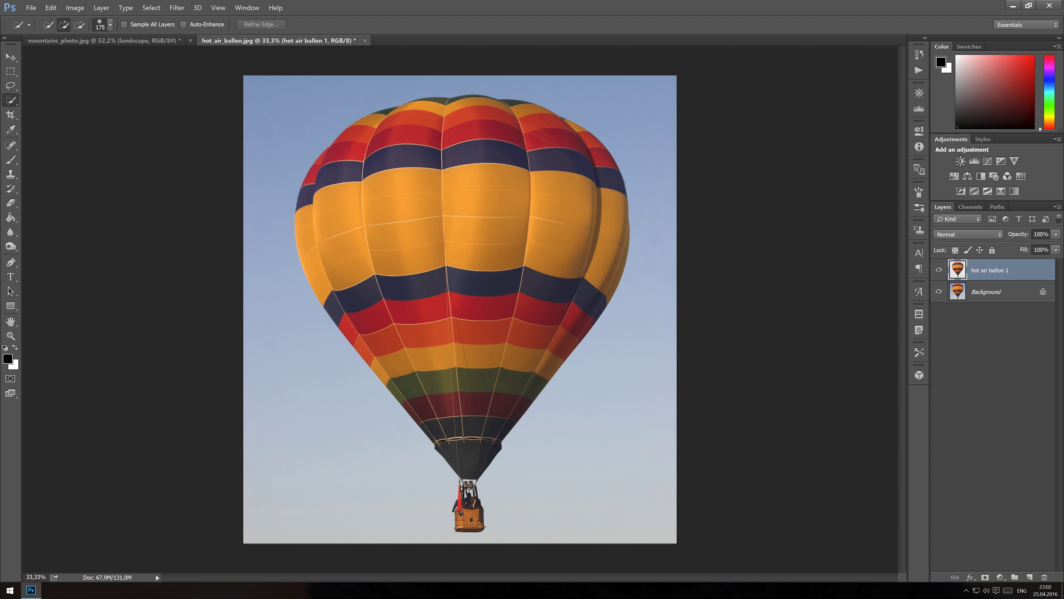
Move the balloon into mountains_photo.jpg, scale it to about 15% and place it in the sky
key("v")
mouse_move(474, 264)
left_mouse_down()
mouse_move(170, 39)
mouse_move(326, 250)
left_mouse_up()
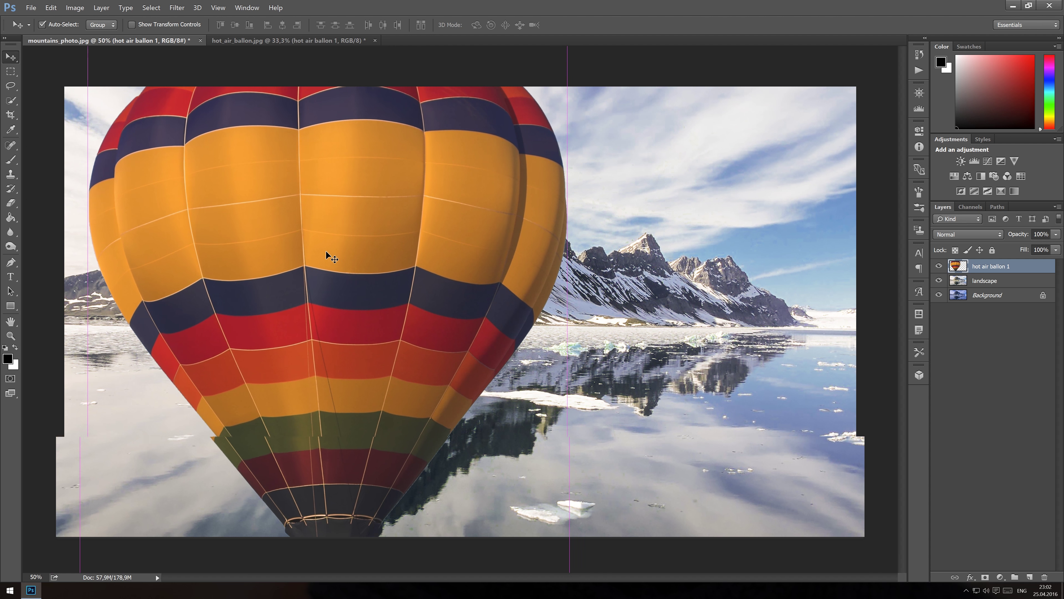
key("ctrl+minus")
key("ctrl+t")
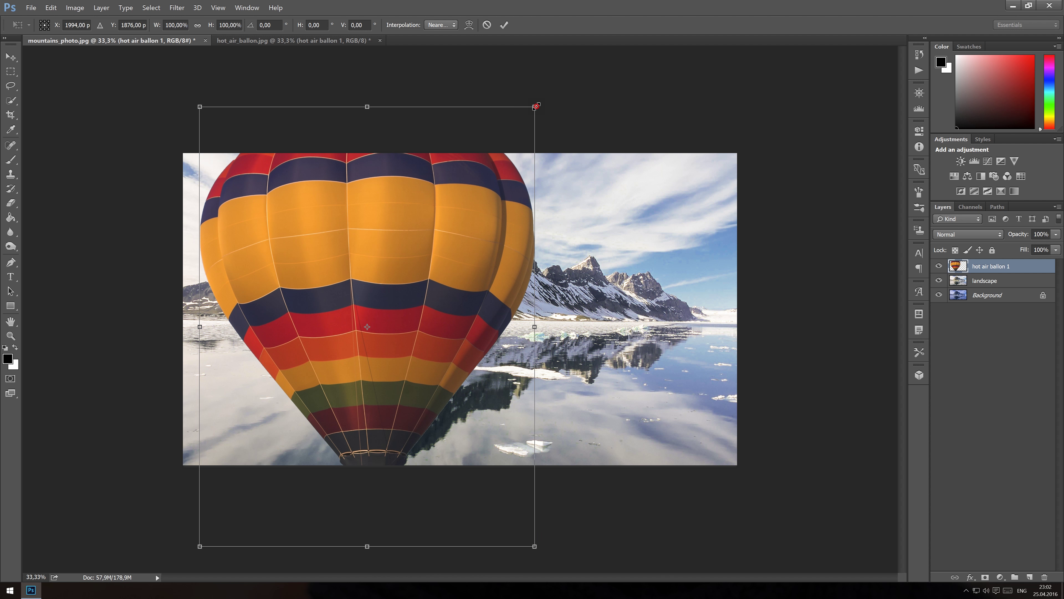
mouse_move(536, 107)
left_mouse_down()
mouse_move(394, 259)
mouse_move(403, 279)
left_mouse_up()
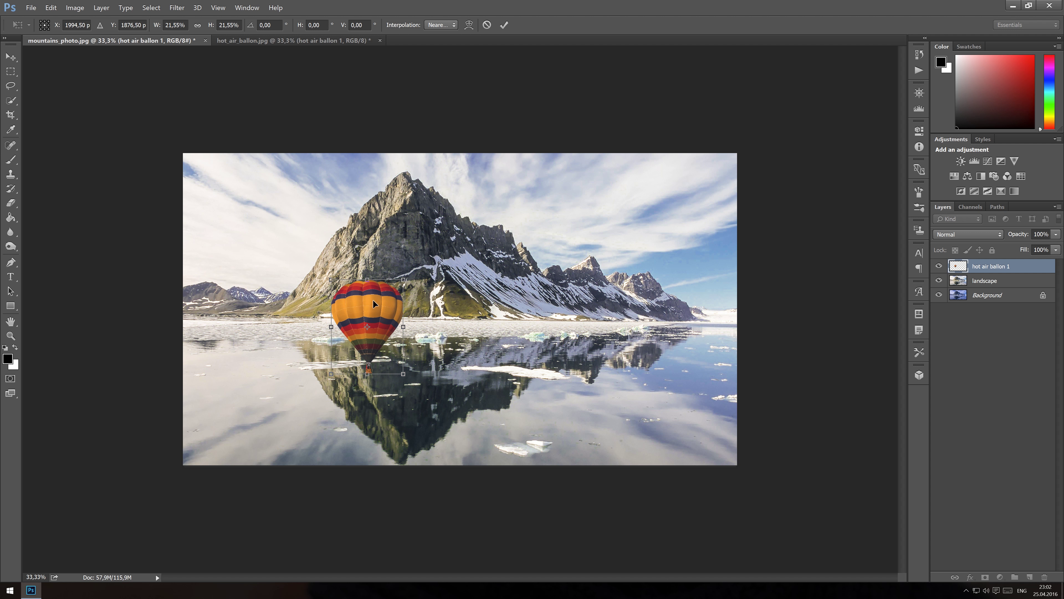
mouse_move(405, 279)
left_mouse_down()
mouse_move(386, 299)
mouse_move(322, 180)
left_mouse_up()
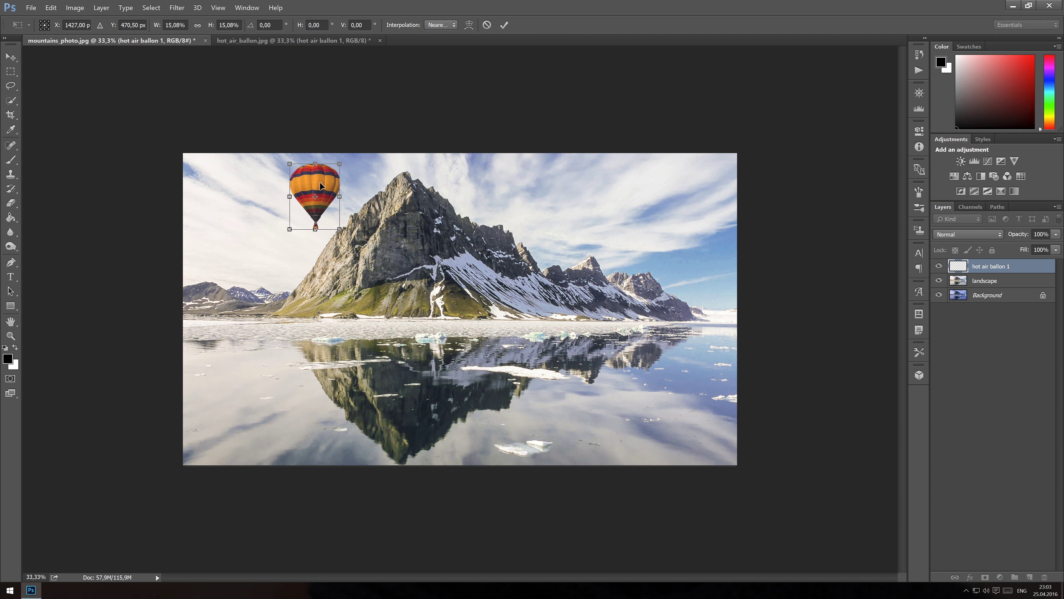
left_click(504, 26)
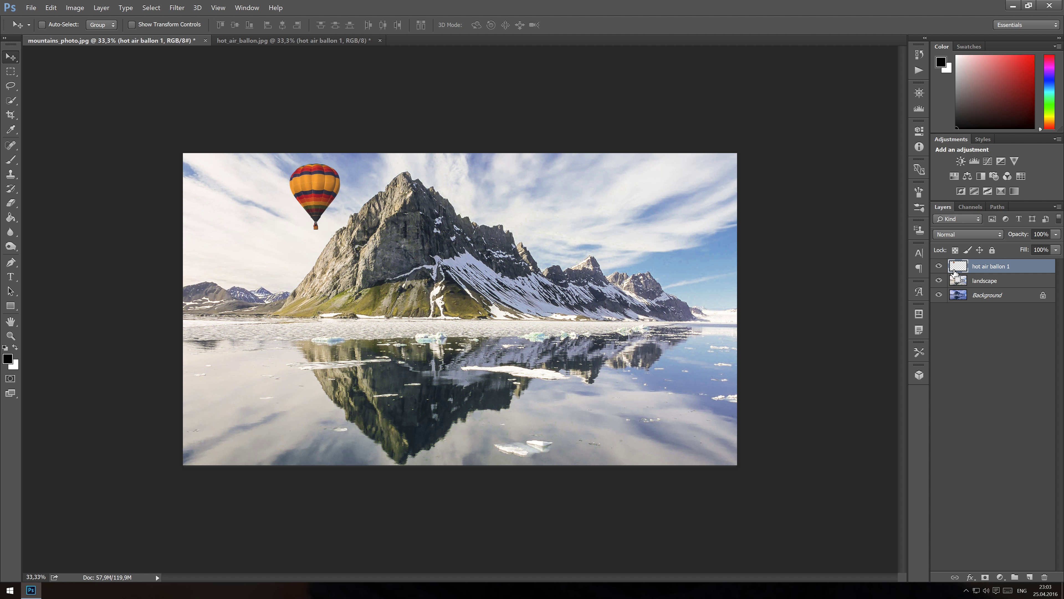
Duplicate the balloon layer, flip the copy upside down and place it in the water
key("ctrl+j")
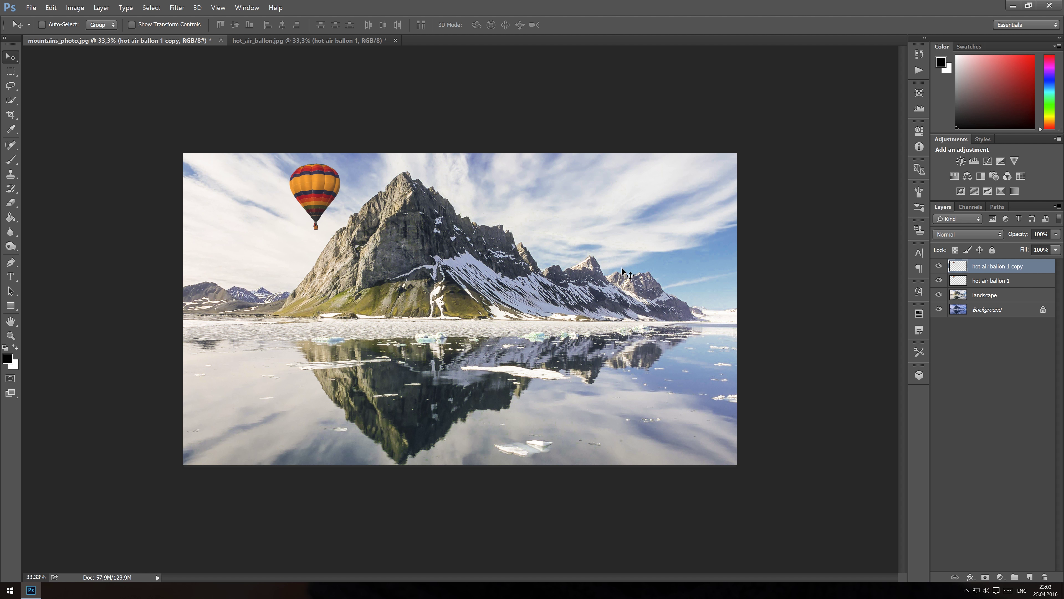
key("ctrl+t")
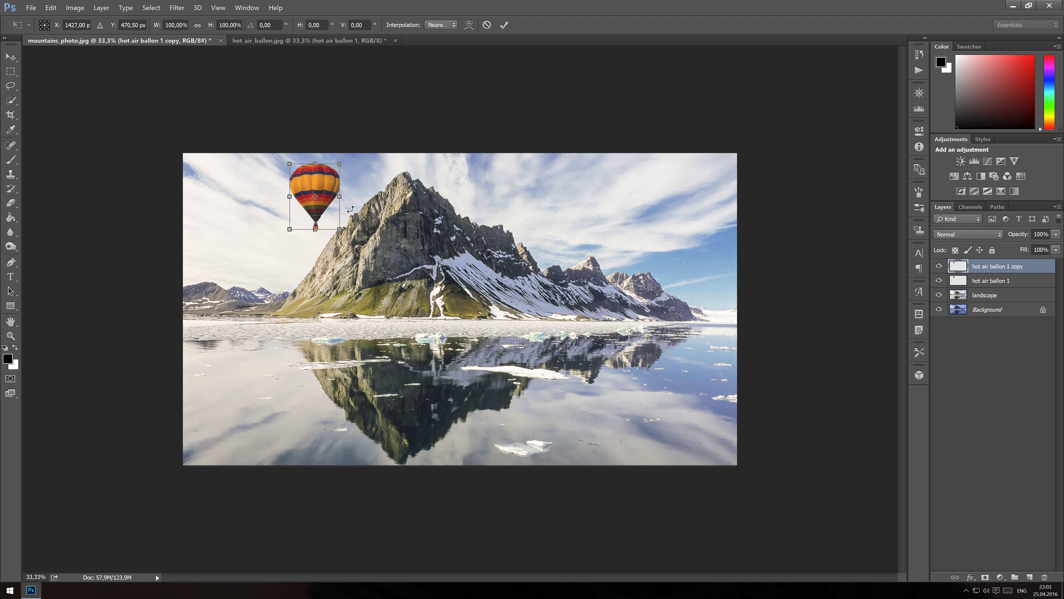
left_click_drag(316, 162, 313, 286)
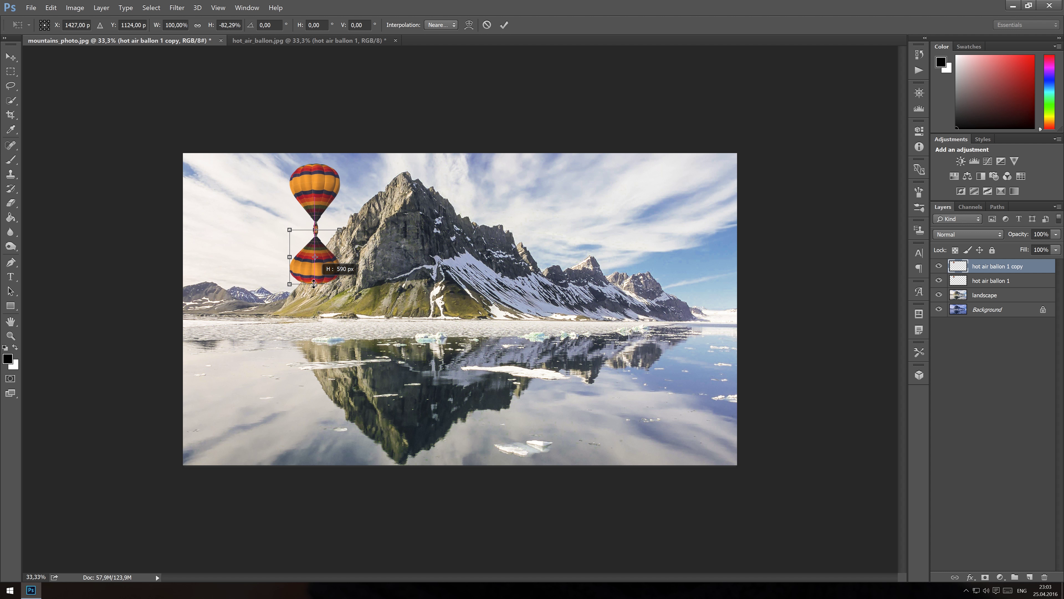
left_click_drag(326, 245, 329, 407)
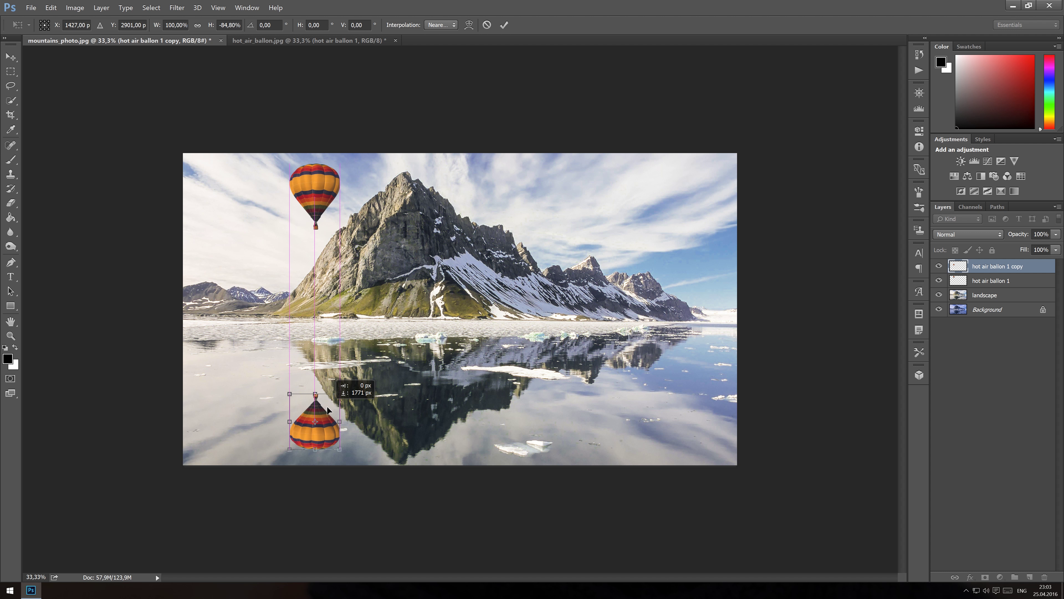
left_click_drag(328, 406, 329, 407)
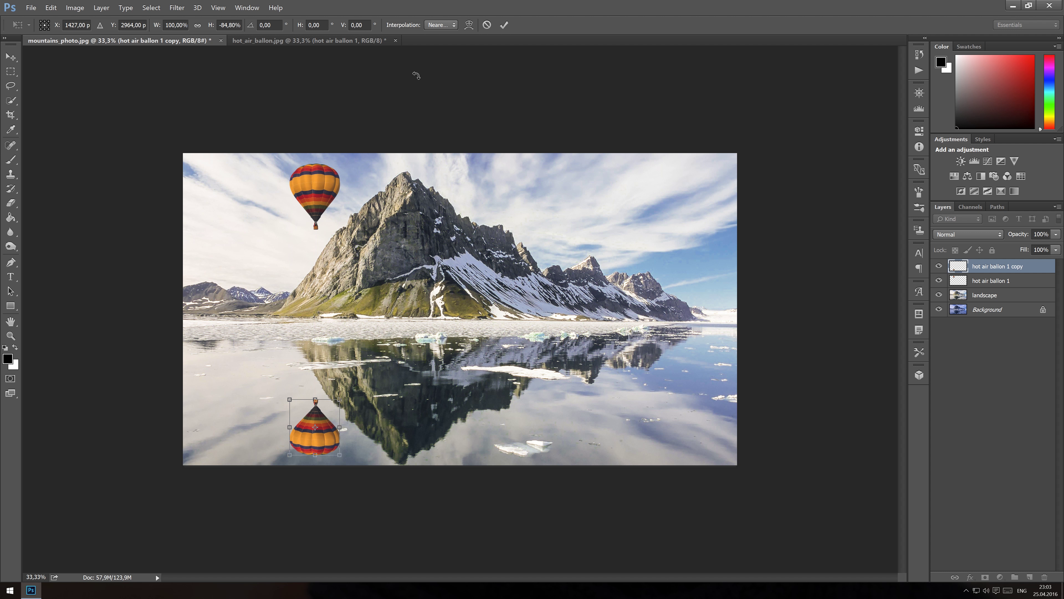
left_click(505, 25)
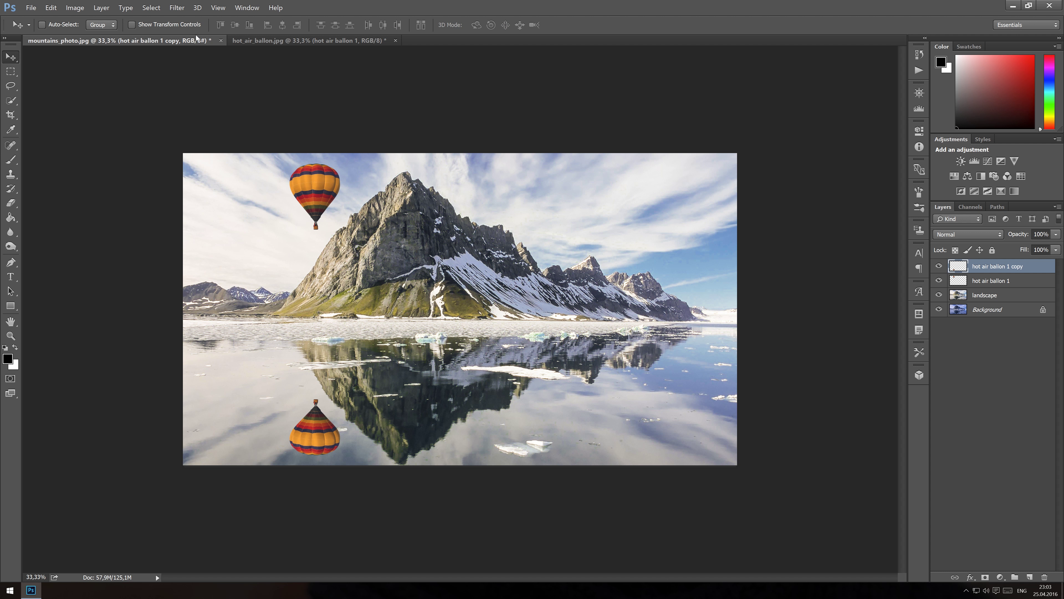
left_click(178, 8)
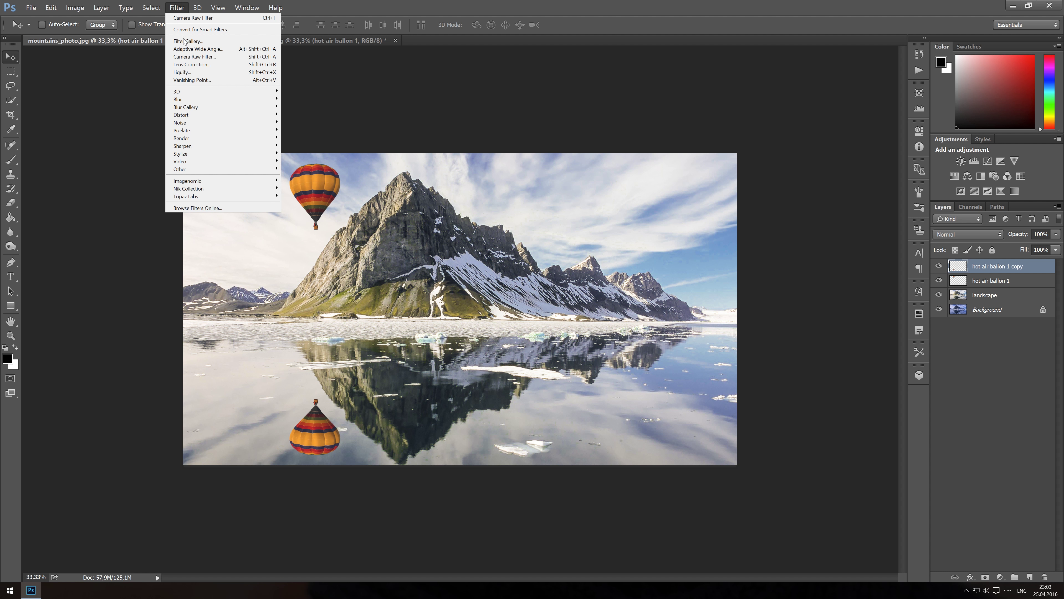
mouse_move(200, 99)
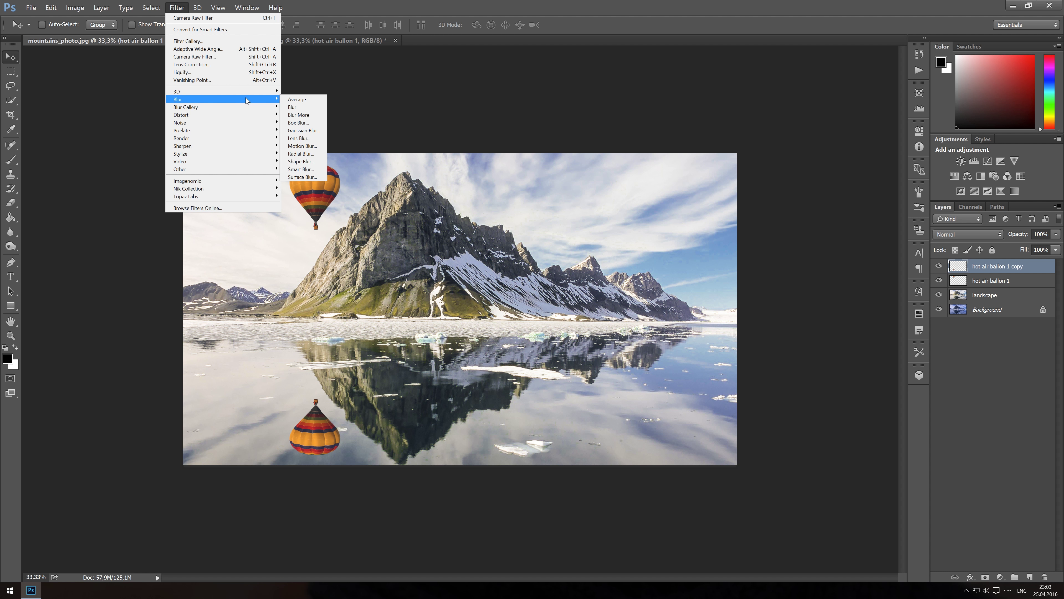
Apply a 6-pixel Gaussian Blur to the reflected balloon
left_click(315, 131)
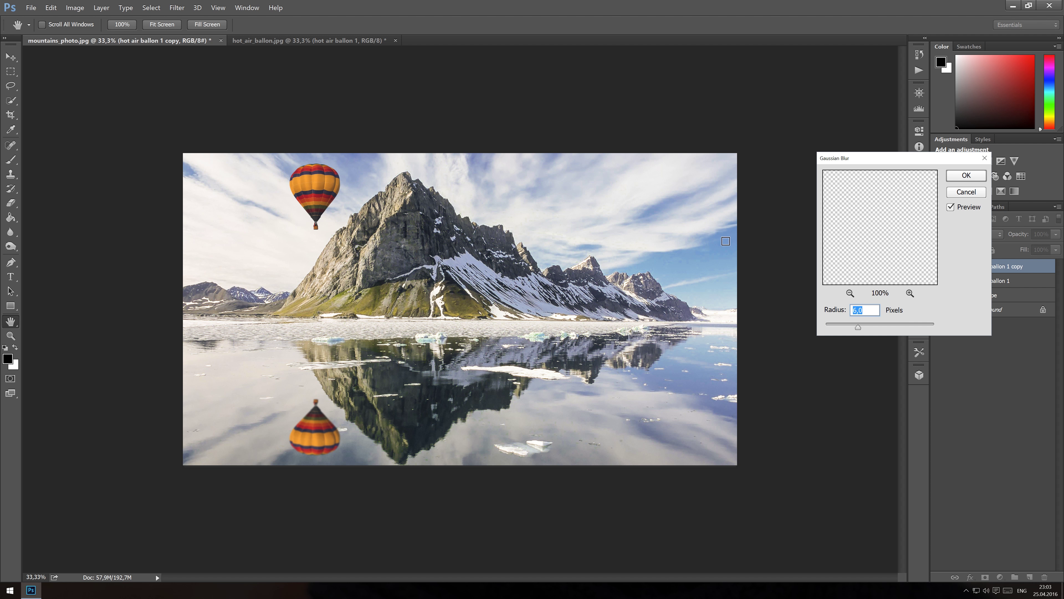
left_click(964, 176)
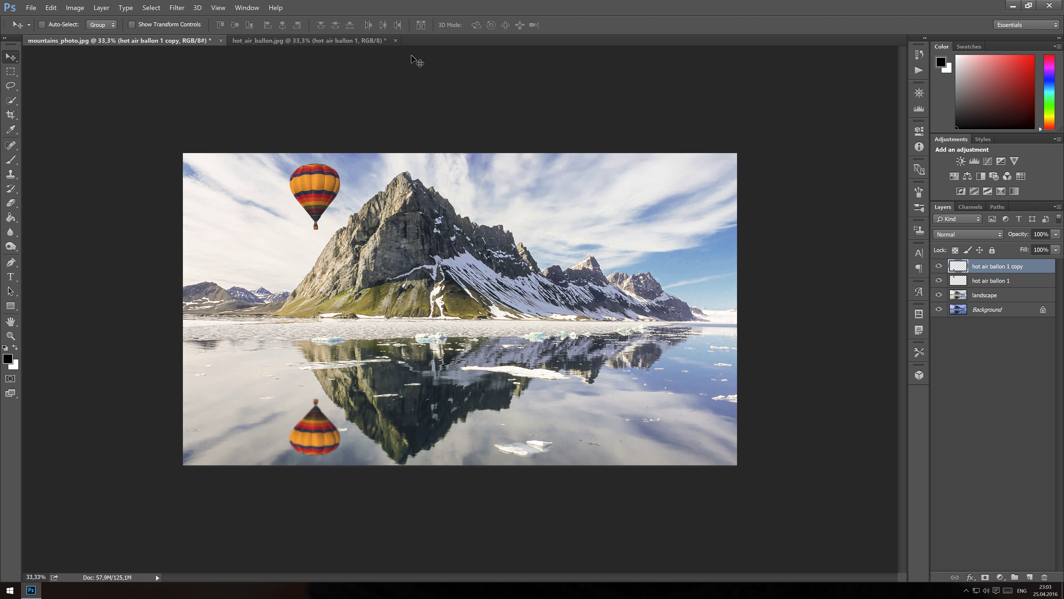
Close hot_air_ballon.jpg without saving and open hot_air_ballon_2.jpg
left_click(395, 40)
left_click(534, 223)
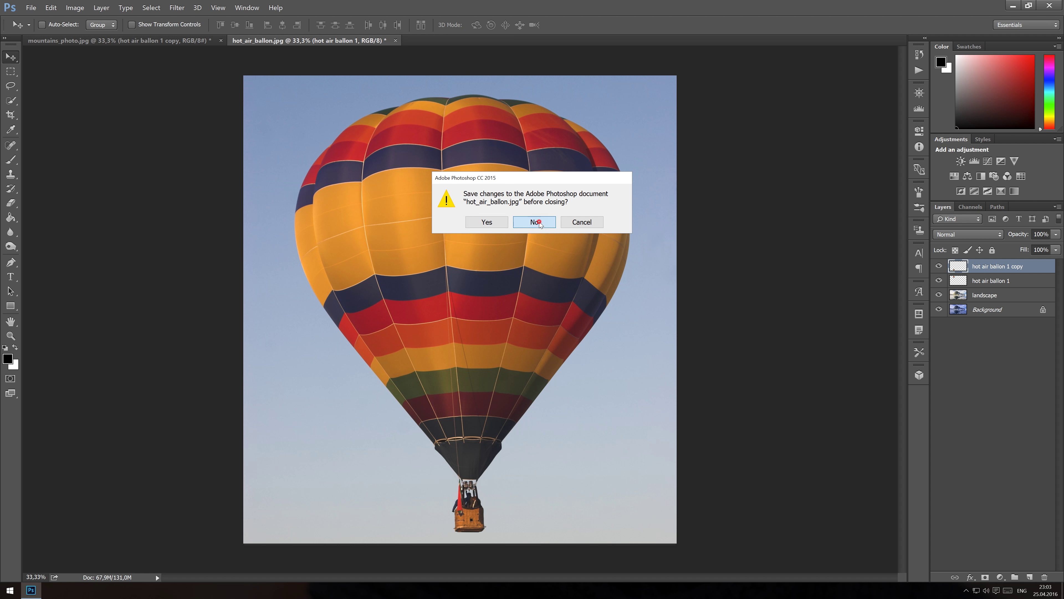
right_click(359, 40)
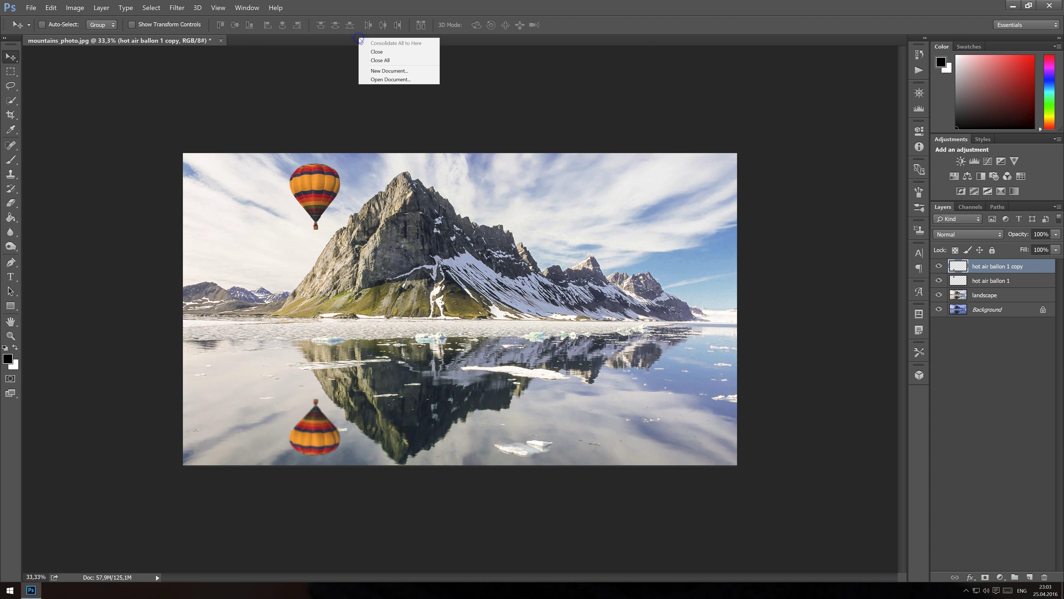
left_click(362, 81)
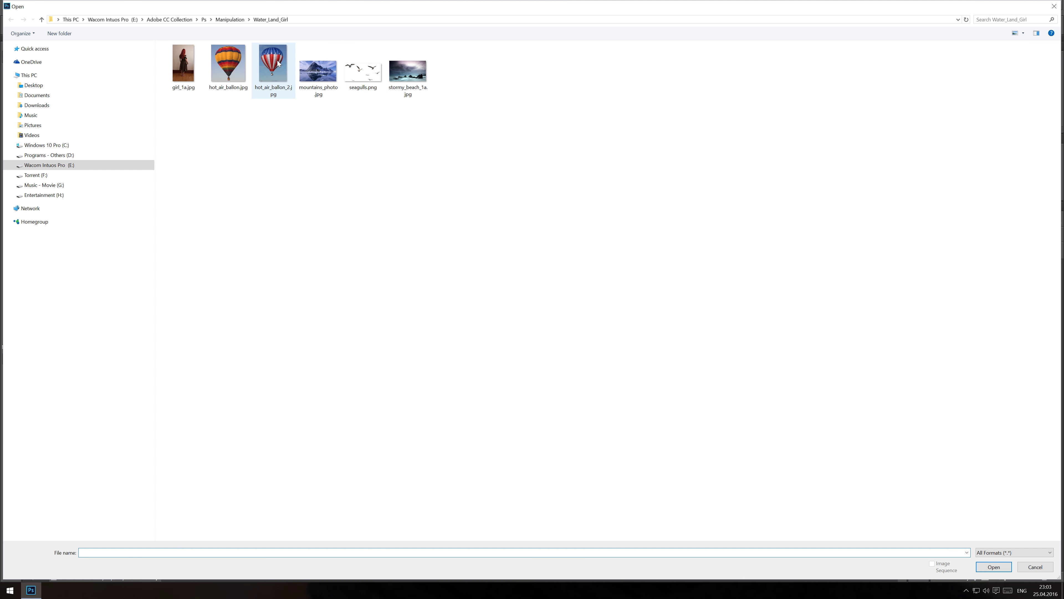
double_click(278, 62)
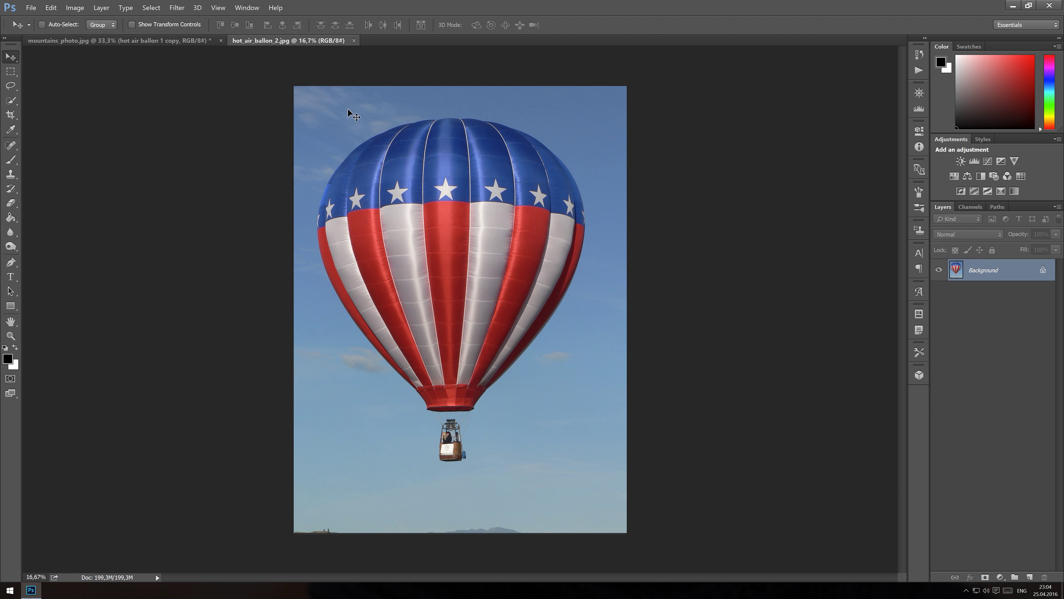
Quick-select the red, white and blue balloon, ropes and basket, Alt-subtracting stray areas
left_click(11, 101)
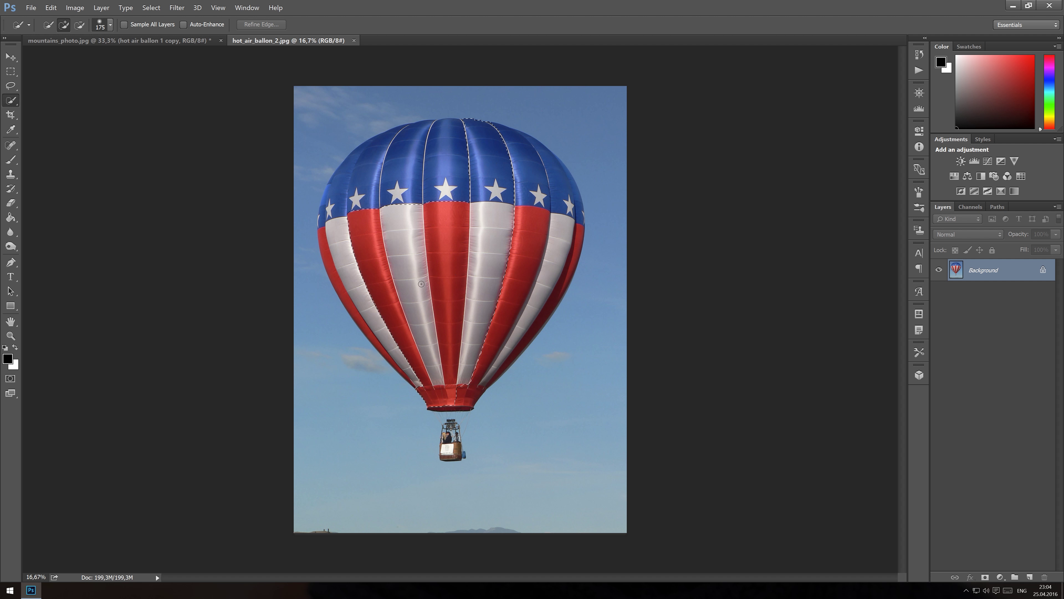
mouse_move(423, 189)
left_mouse_down()
mouse_move(383, 196)
mouse_move(355, 174)
left_mouse_up()
left_click_drag(565, 231, 577, 209)
left_click_drag(459, 432, 439, 415)
key("alt")
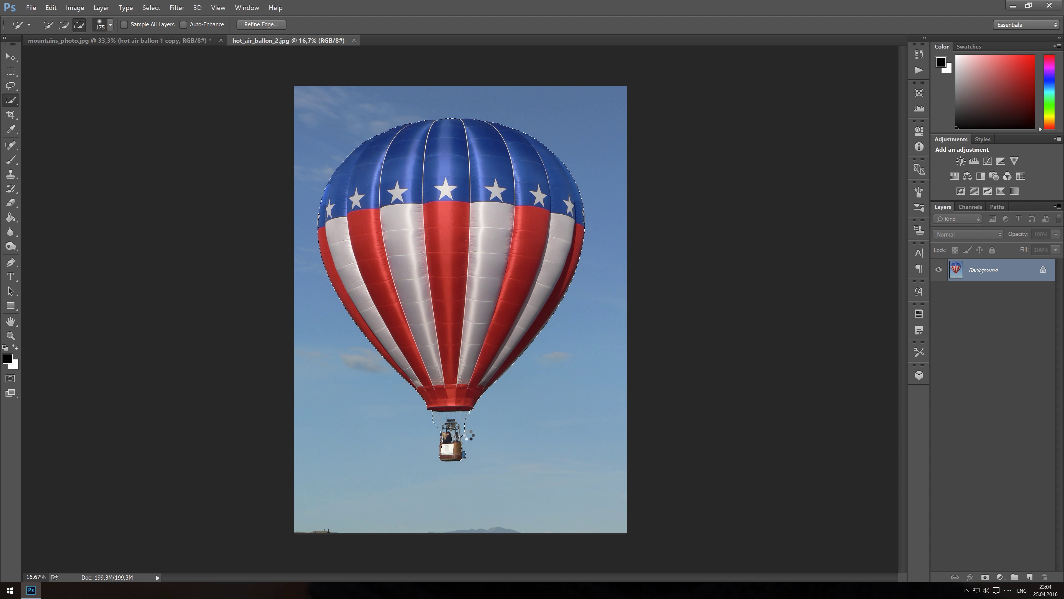
left_click(465, 419, "alt")
left_click(323, 218)
Copy the cut-out balloon to a new layer named 'hot air ballon 2'
key("ctrl+j")
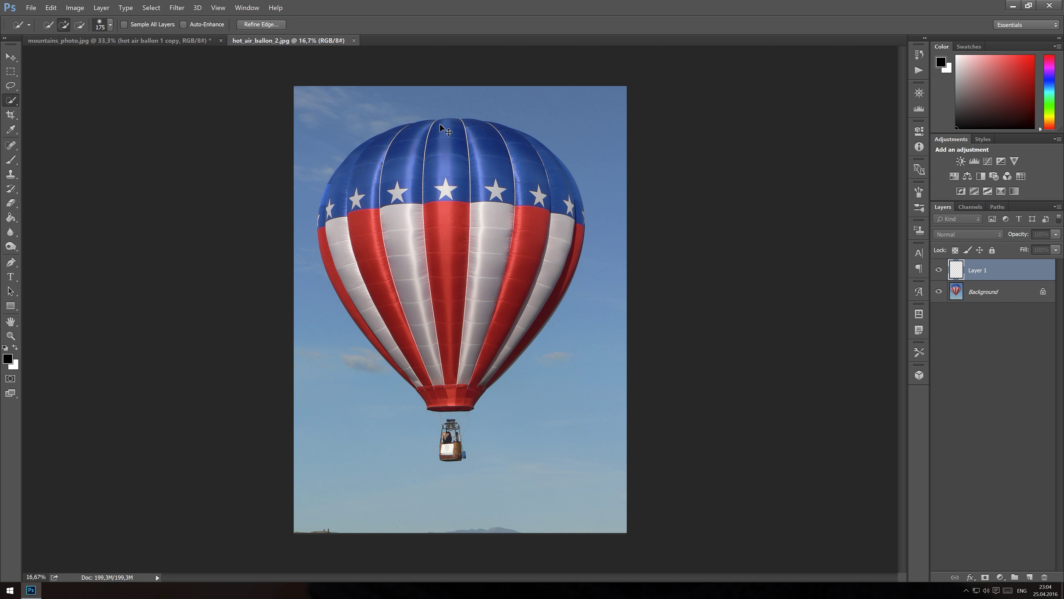
key("v")
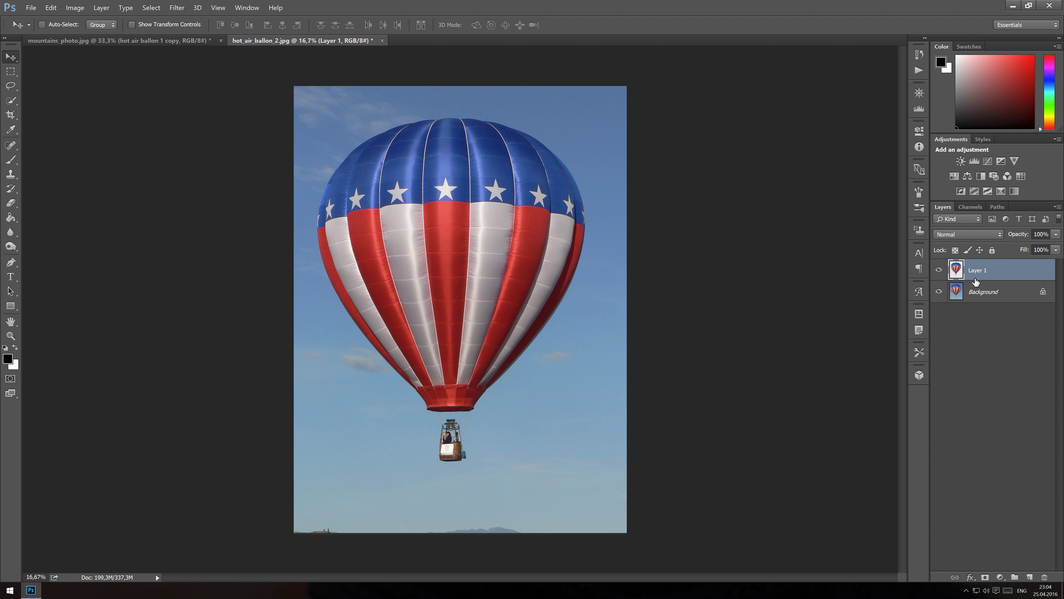
double_click(979, 270)
type("hot ai")
type("r ballon 2")
key("Return")
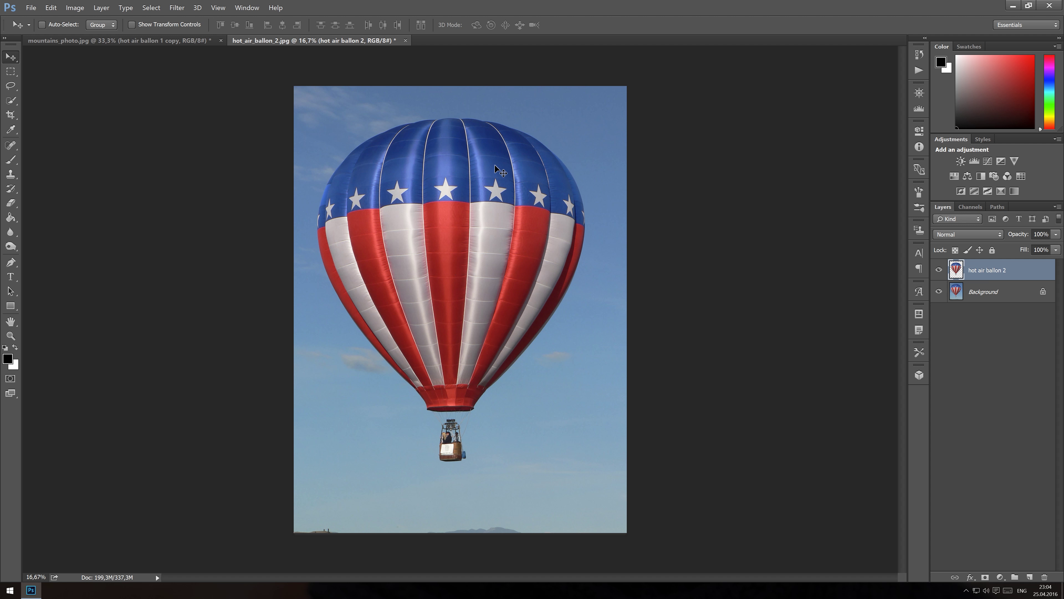
Bring the balloon into mountains_photo, scale it to about 3% and place it upper right
left_click_drag(434, 216, 565, 192)
key("ctrl+minus")
key("ctrl+minus")
key("ctrl+t")
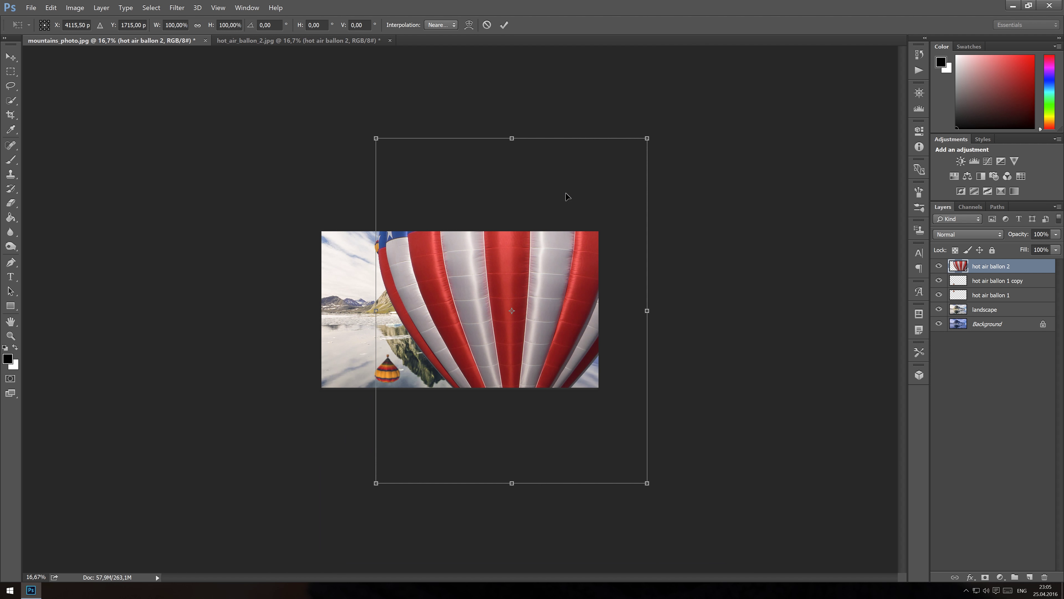
left_click_drag(648, 139, 523, 297)
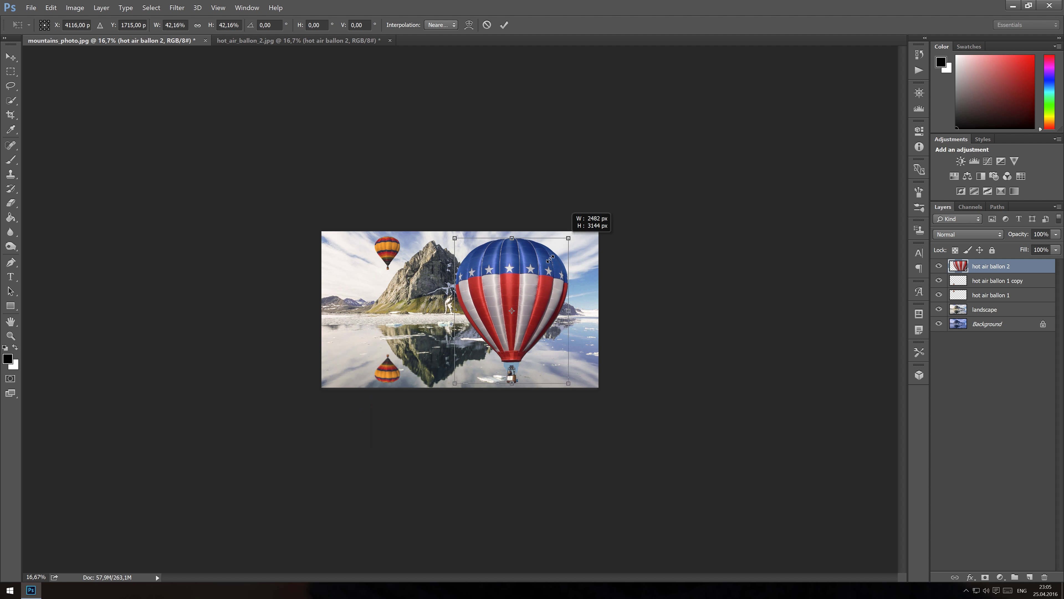
key("ctrl+0")
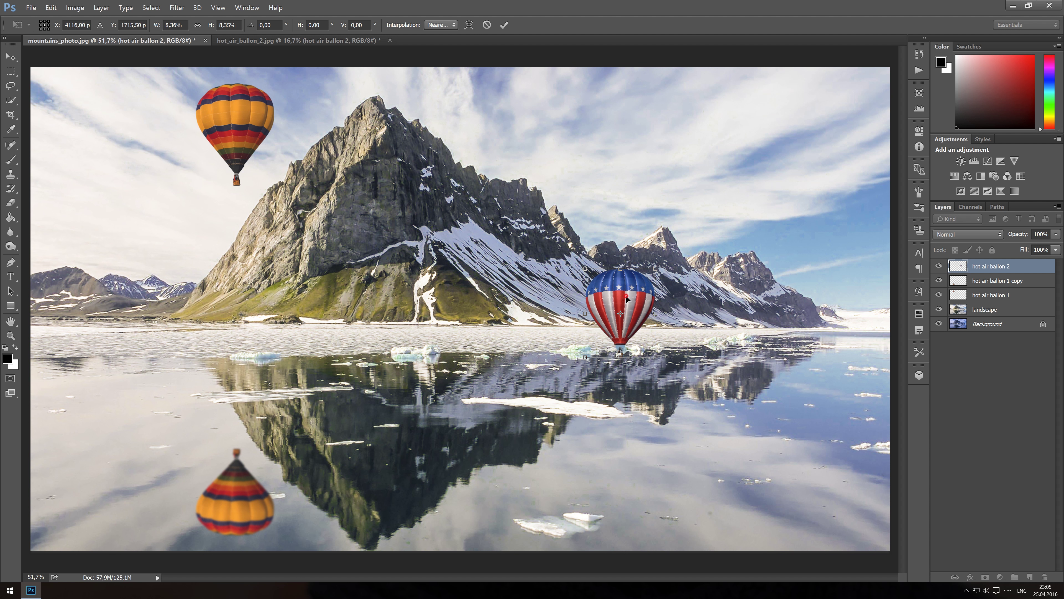
left_click_drag(627, 298, 666, 141)
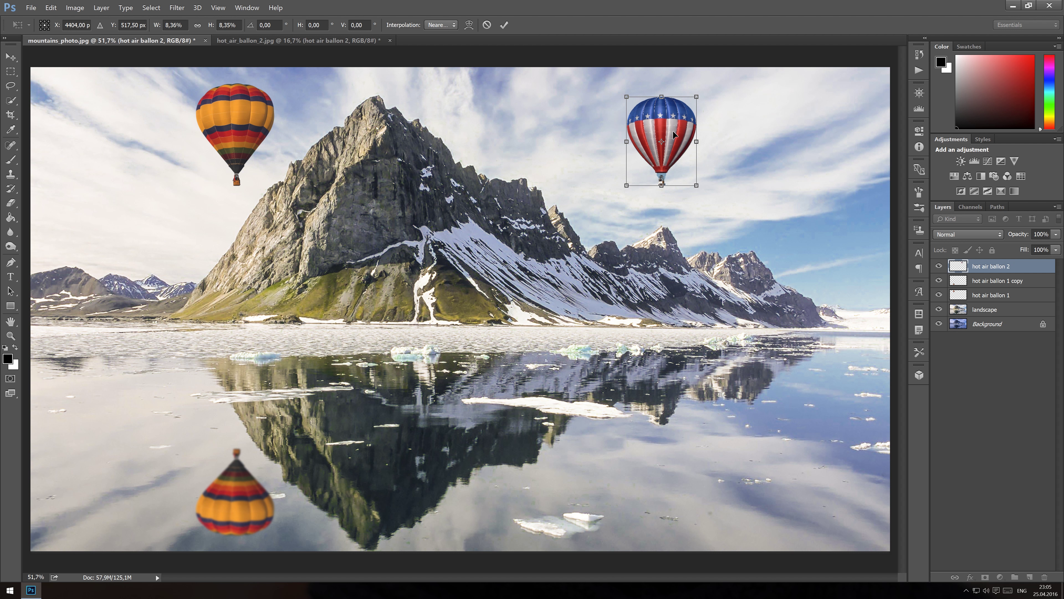
mouse_move(698, 97)
left_mouse_down()
mouse_move(665, 138)
mouse_move(754, 135)
left_mouse_up()
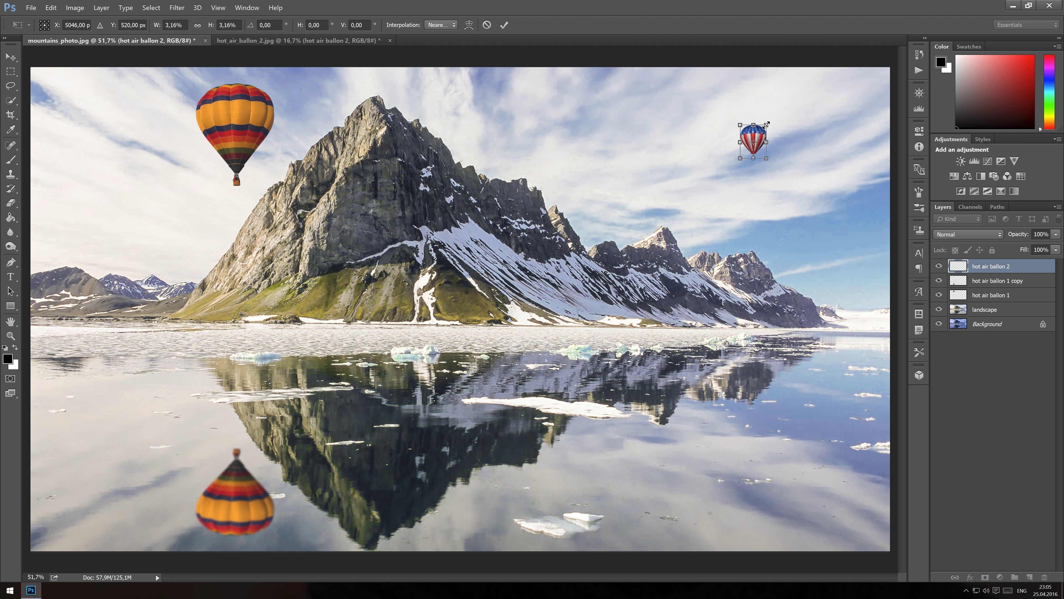
left_click_drag(769, 123, 766, 125)
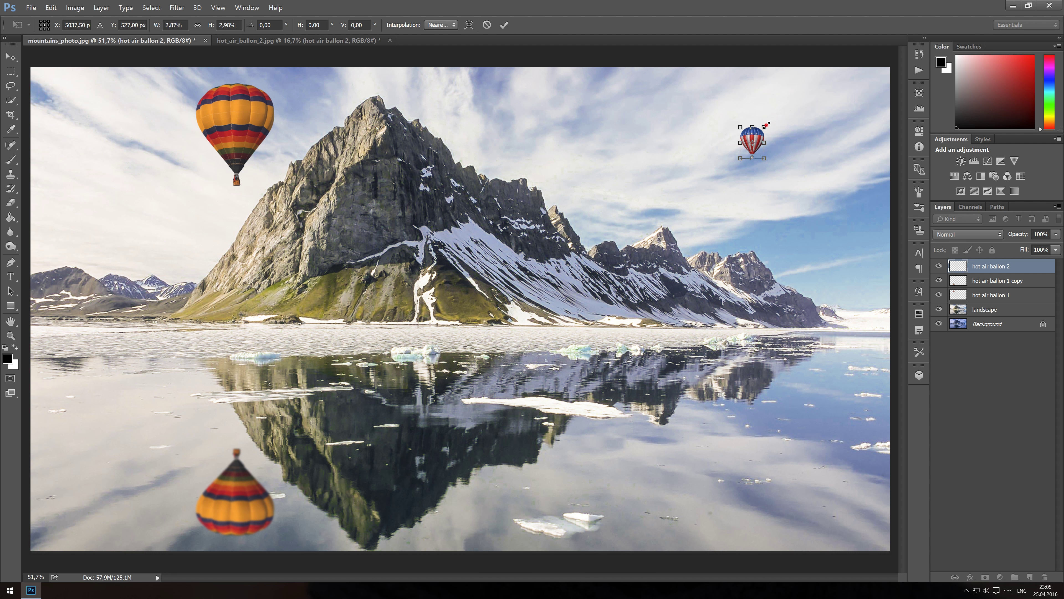
key("Return")
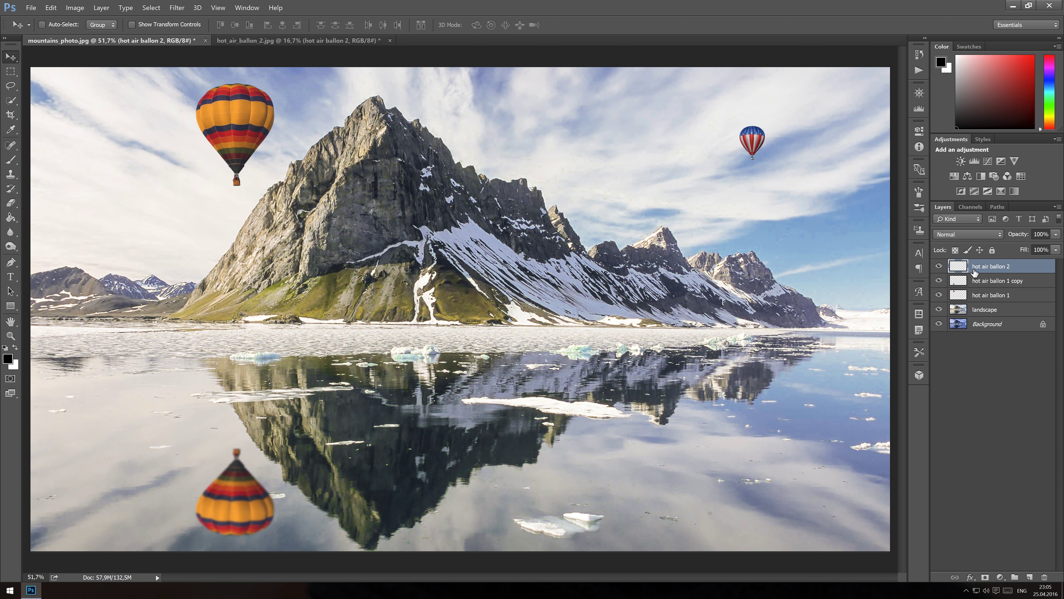
Duplicate the flag balloon, flip the copy upside down and move it into the water below
key("ctrl+j")
key("ctrl+t")
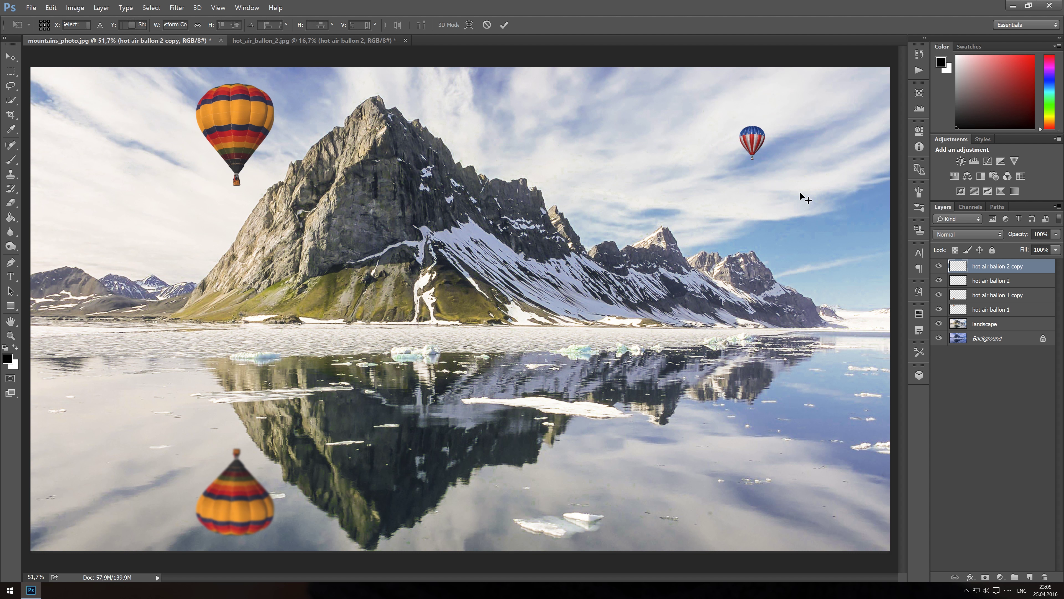
left_click_drag(753, 123, 755, 185)
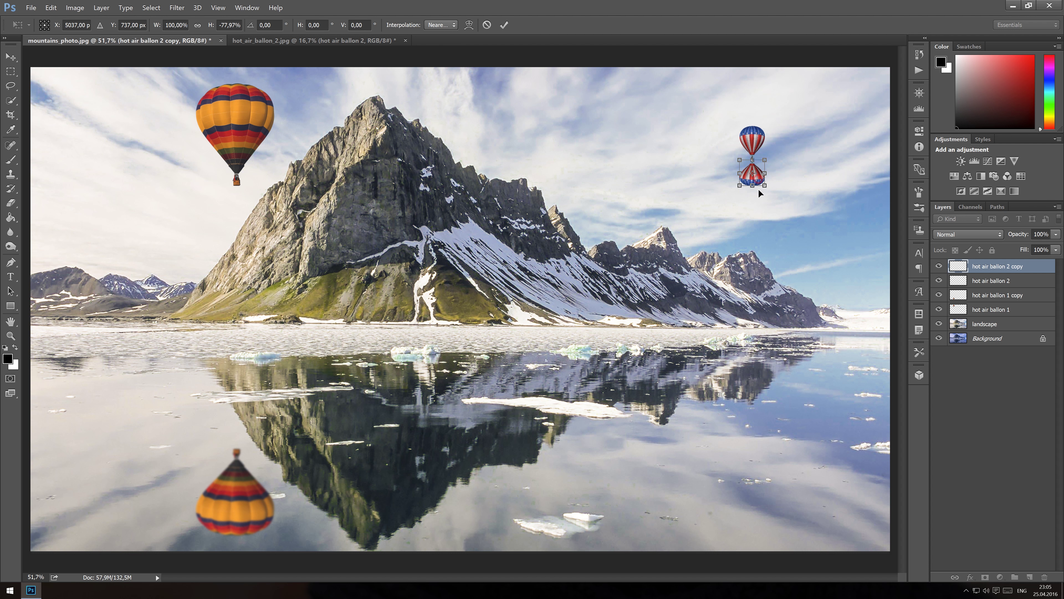
mouse_move(760, 193)
left_mouse_down()
mouse_move(750, 397)
mouse_move(760, 480)
left_mouse_up()
left_click(505, 25)
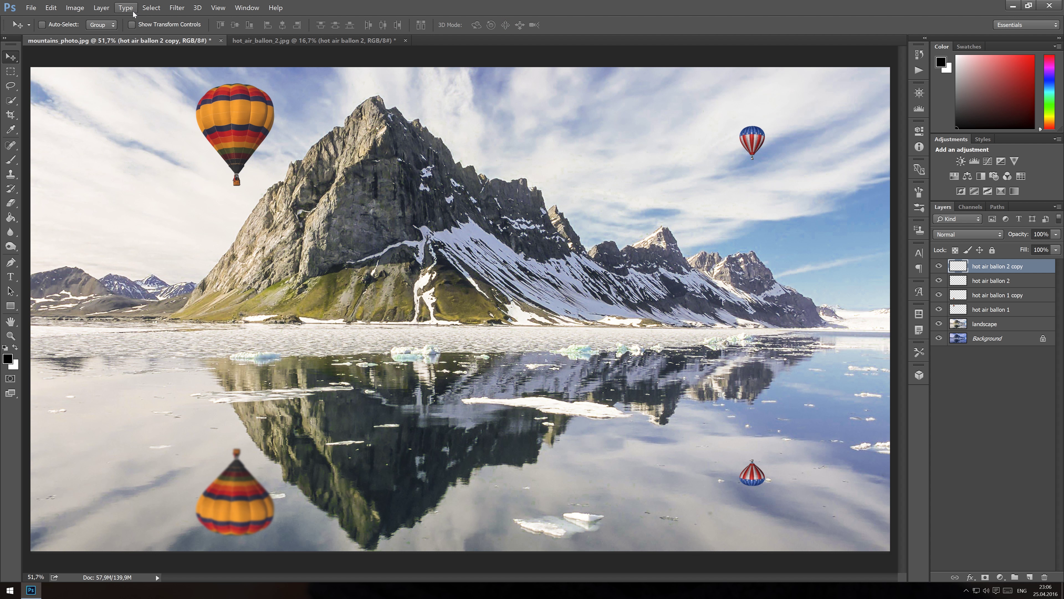
Apply a Gaussian Blur of radius 8 to the flag balloon's reflection layer
left_click(177, 9)
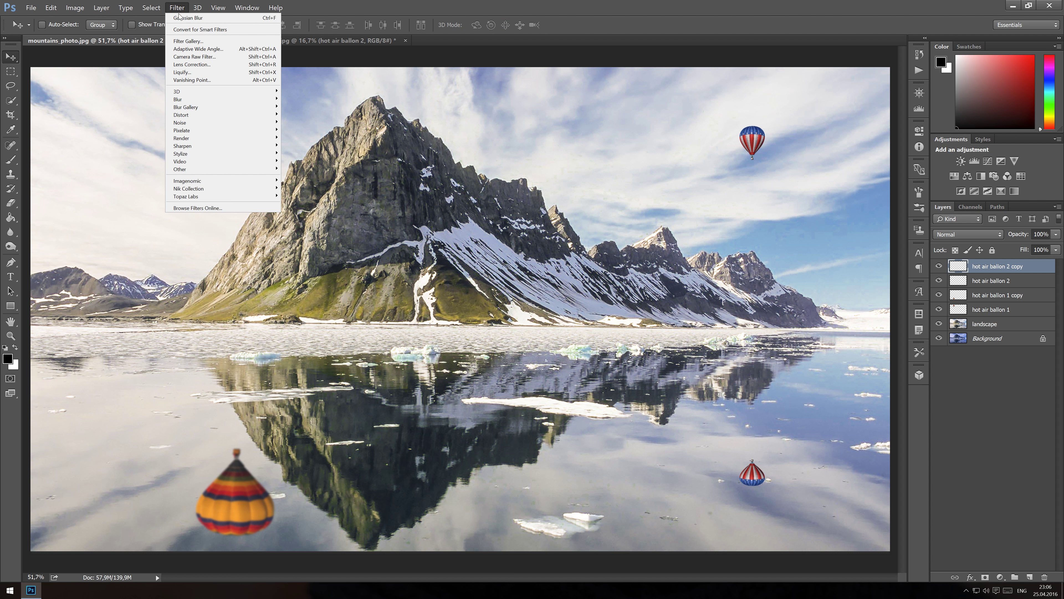
mouse_move(221, 99)
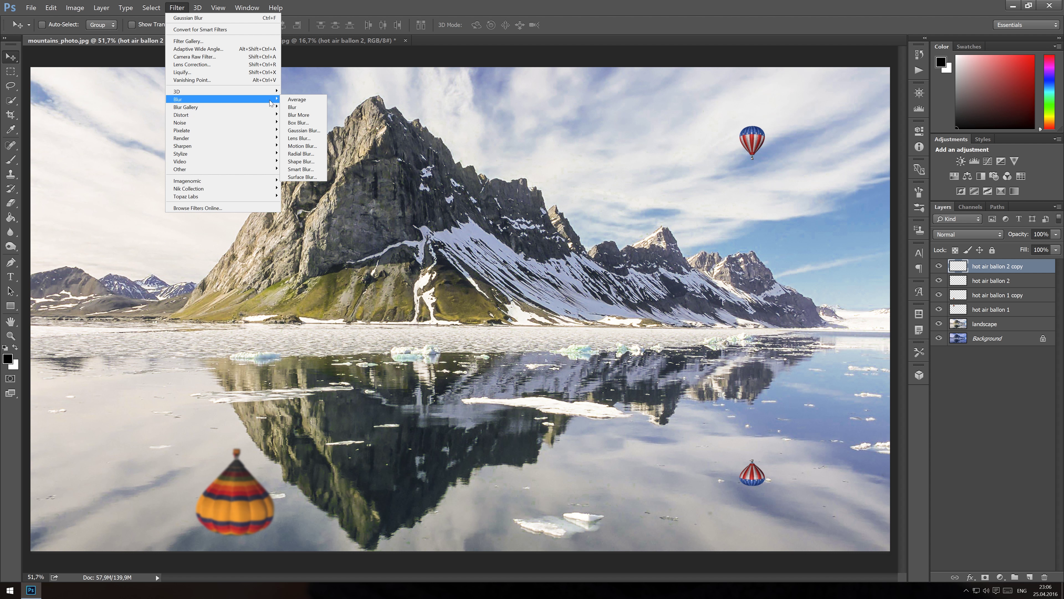
left_click(303, 130)
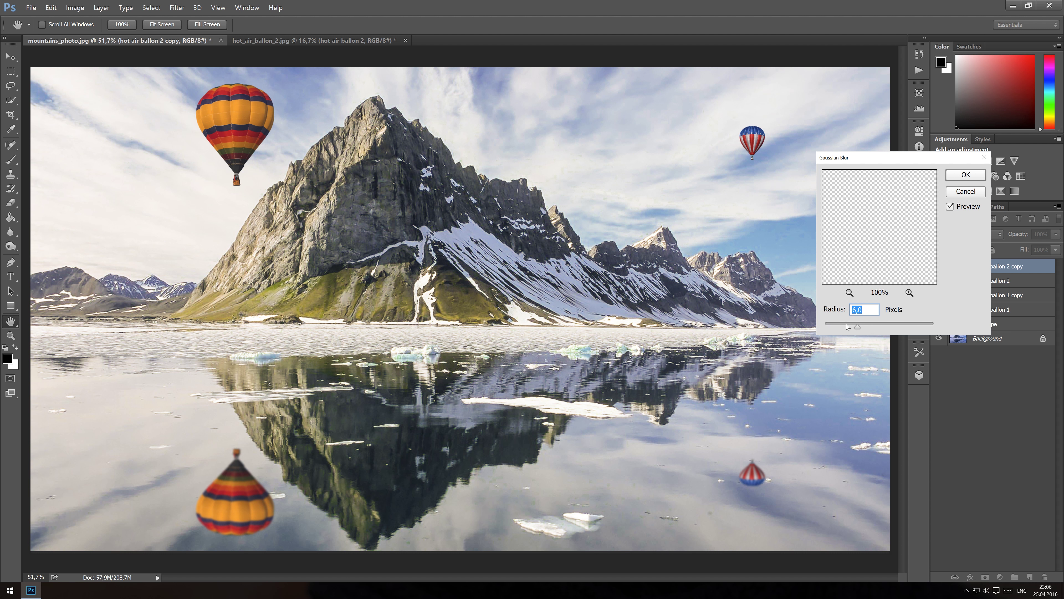
type("8")
left_click(962, 179)
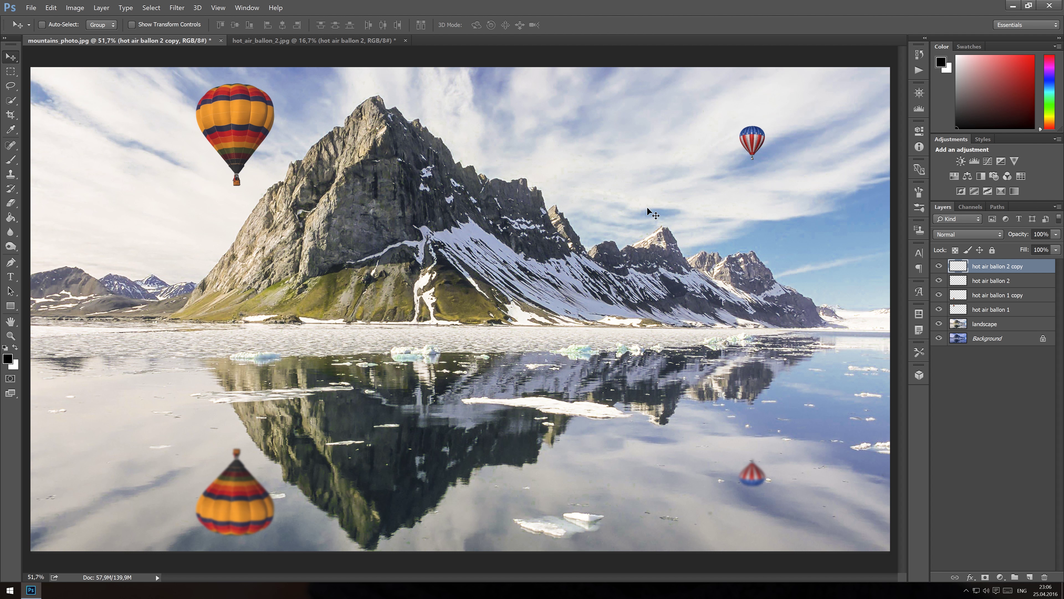
Close hot_air_ballon_2.jpg without saving and dodge highlights on the small flag balloon's right edge
left_click(405, 40)
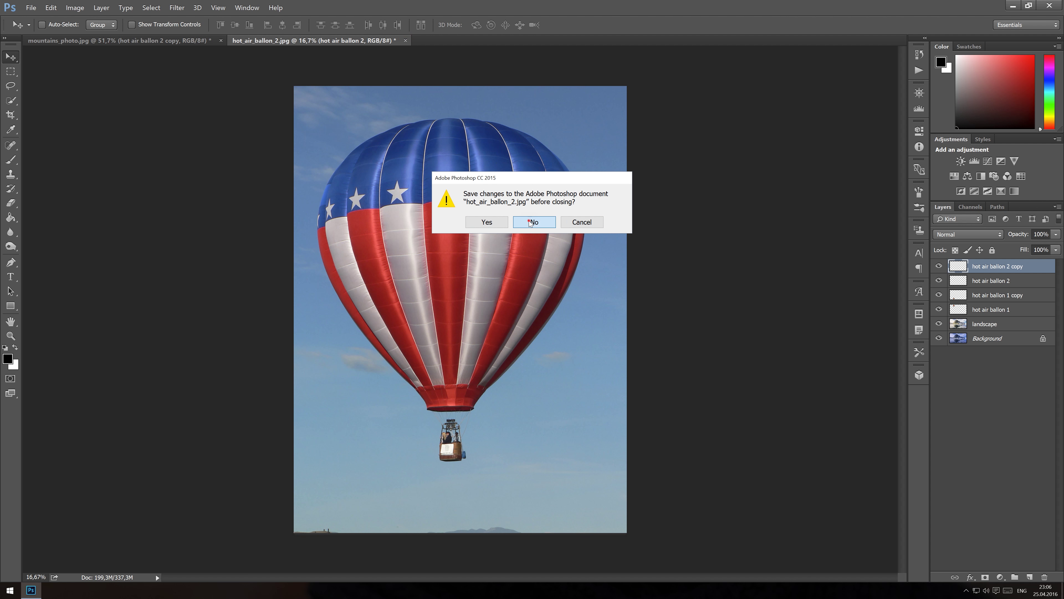
left_click(531, 222)
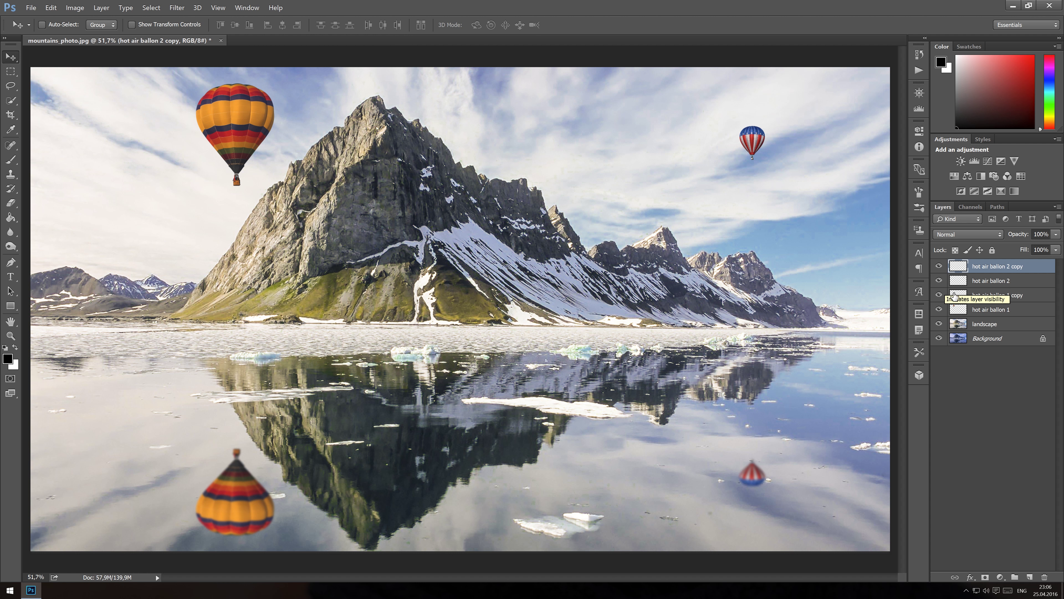
left_click(992, 282)
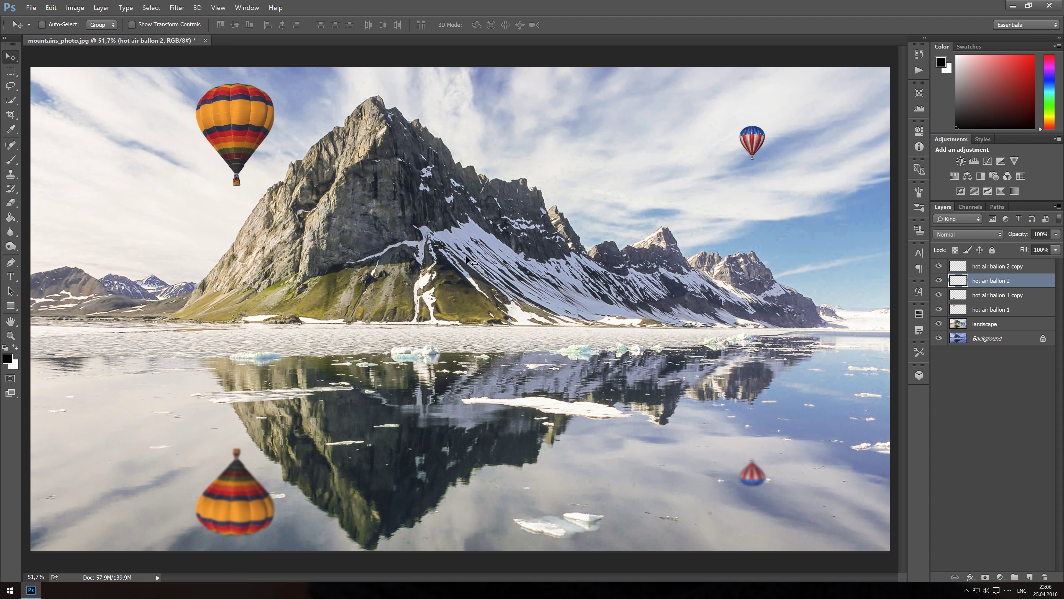
left_click(8, 247)
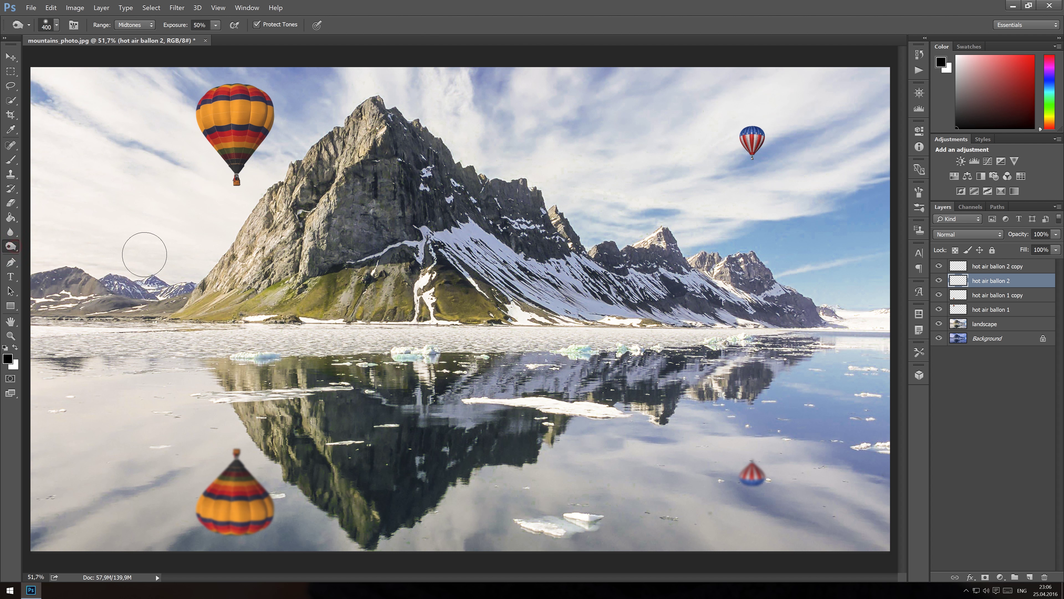
key("bracketleft")
key("bracketleft")
key("bracketleft")
key("bracketleft")
key("bracketleft")
key("bracketleft")
left_click_drag(765, 132, 762, 131)
left_click(764, 129)
left_click(763, 137)
Dodge highlights on the big balloon's top and upper bands, then select layers down to Background
left_click(986, 310)
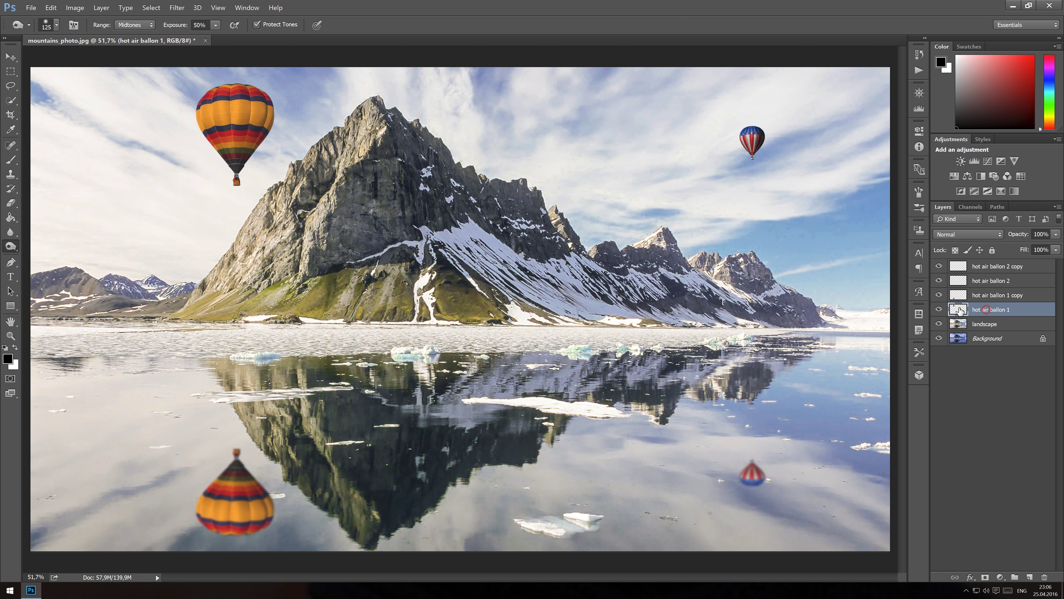
left_click(256, 93)
left_click(256, 132)
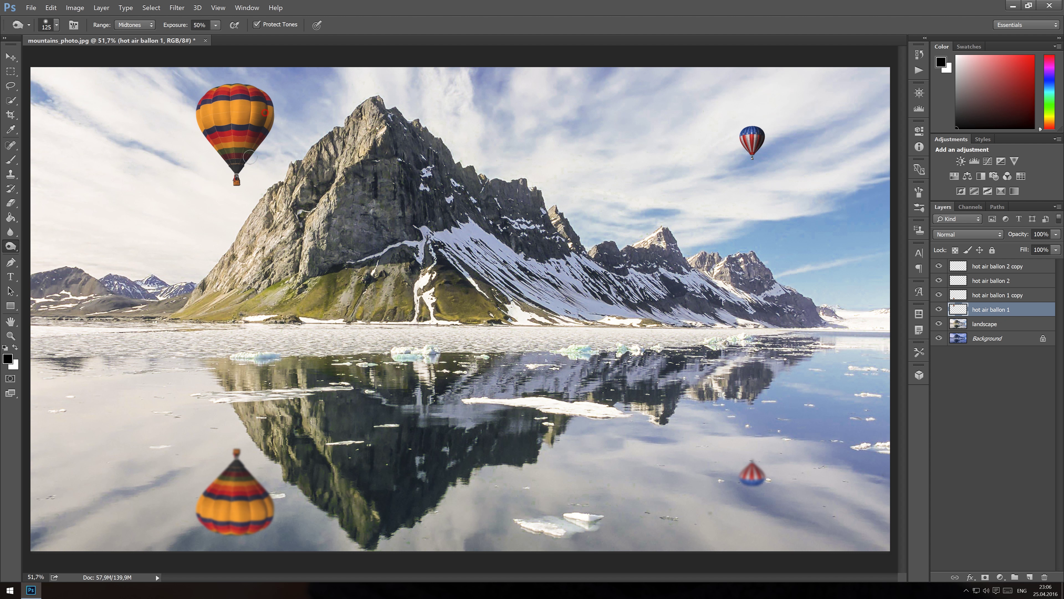
left_click(243, 90)
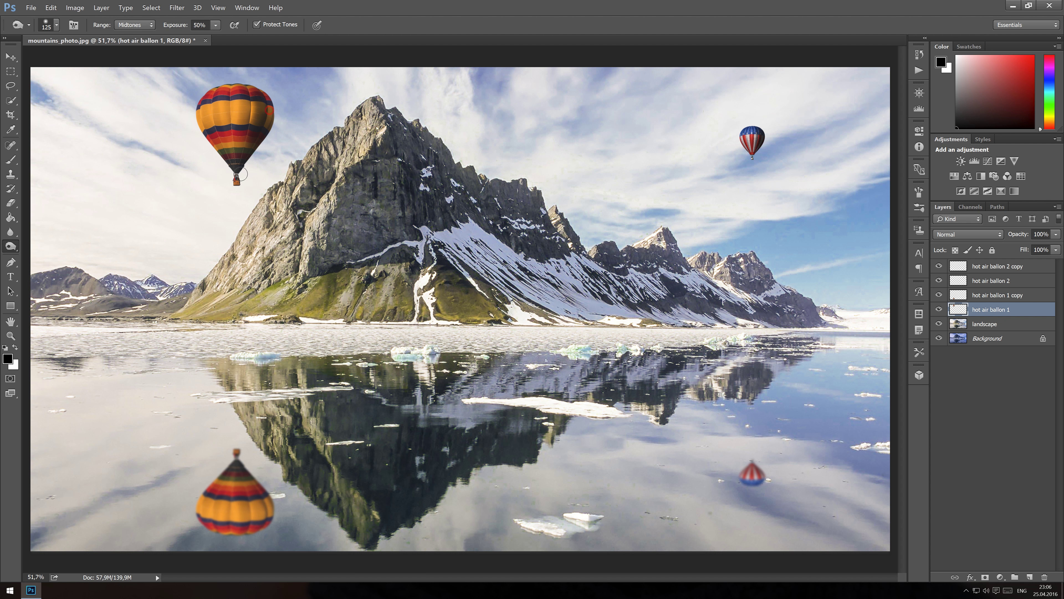
left_click(254, 89)
left_click(254, 102)
left_click(1004, 269)
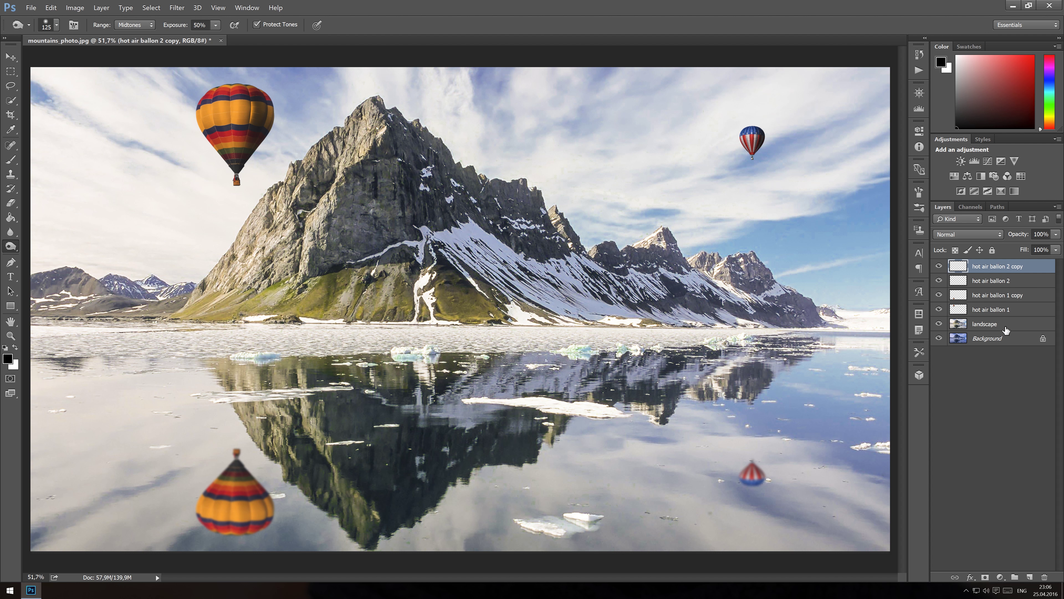
left_click(1006, 339, "shift")
Stamp visible layers into Layer 1 and group all layers above Background into Group 1
key("ctrl+shift+alt+e")
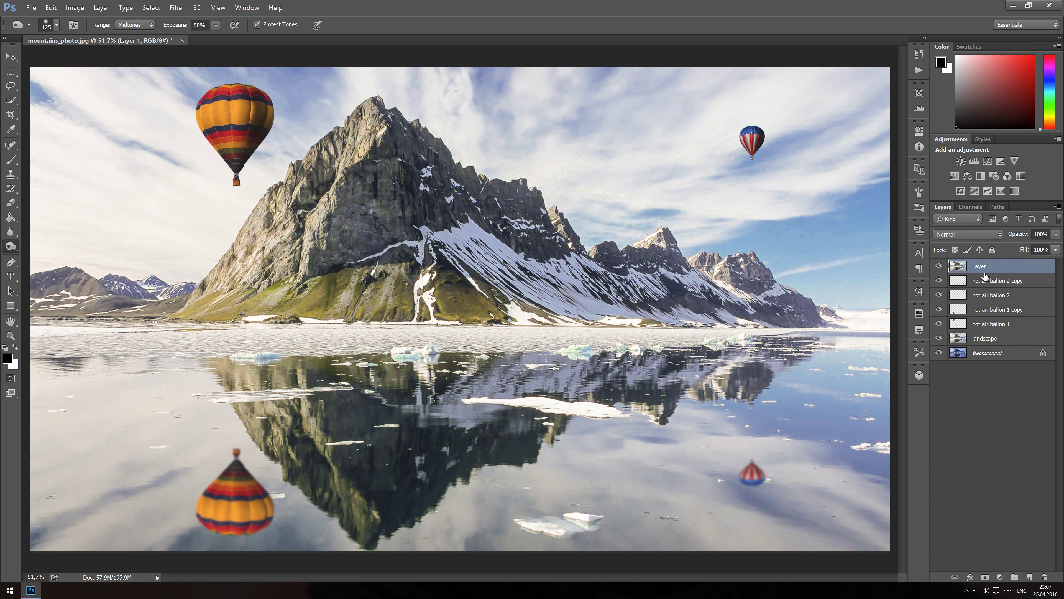
left_click(986, 282)
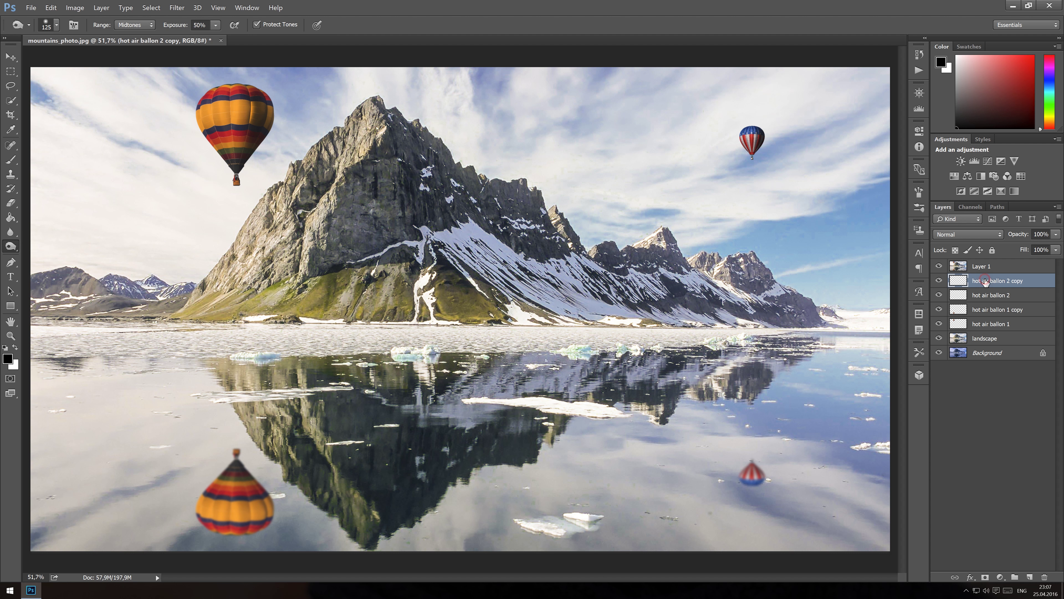
left_click(998, 354, "shift")
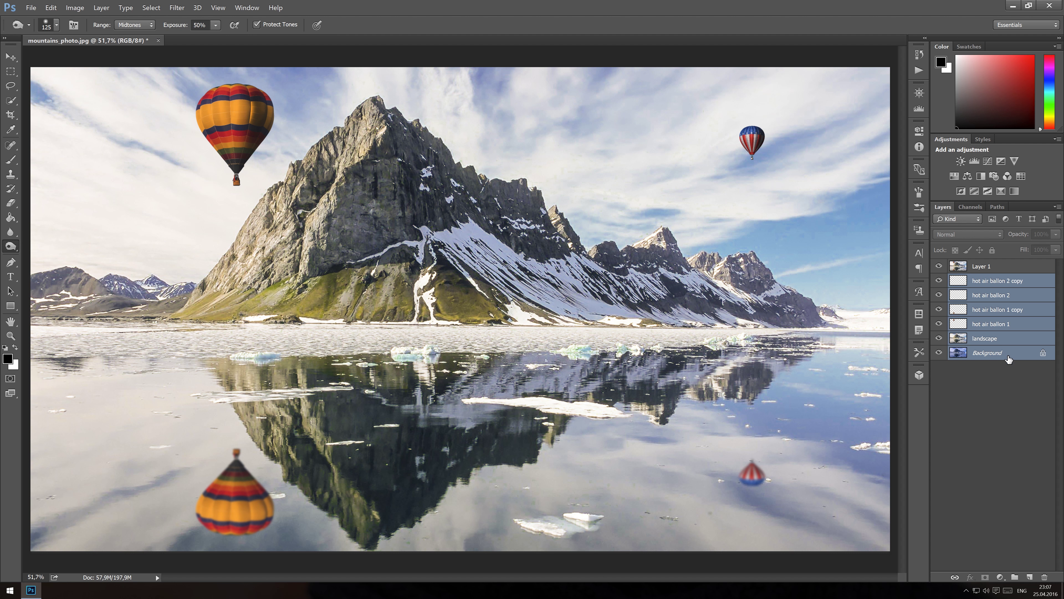
left_click(1010, 355, "ctrl")
key("ctrl+g")
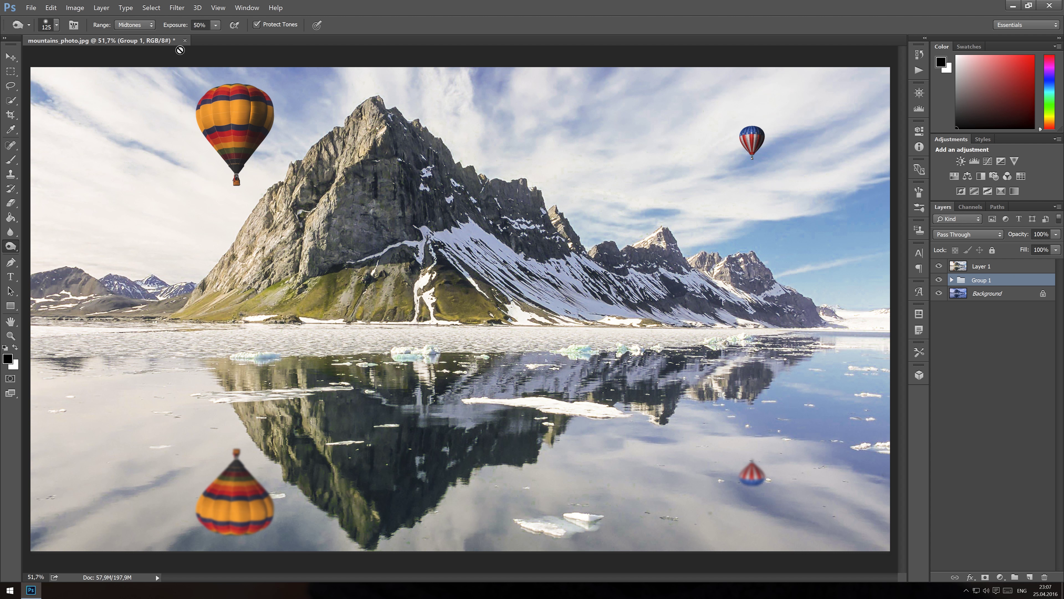
left_click(13, 57)
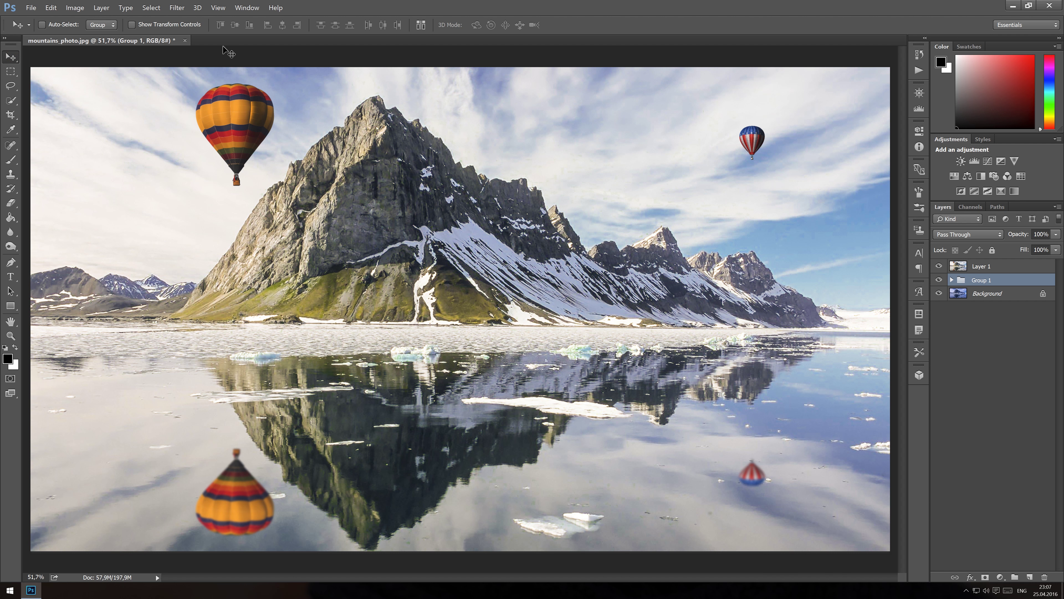
right_click(233, 42)
Open stormy_beach_1a.jpg and fit it in the window
left_click(265, 80)
double_click(413, 75)
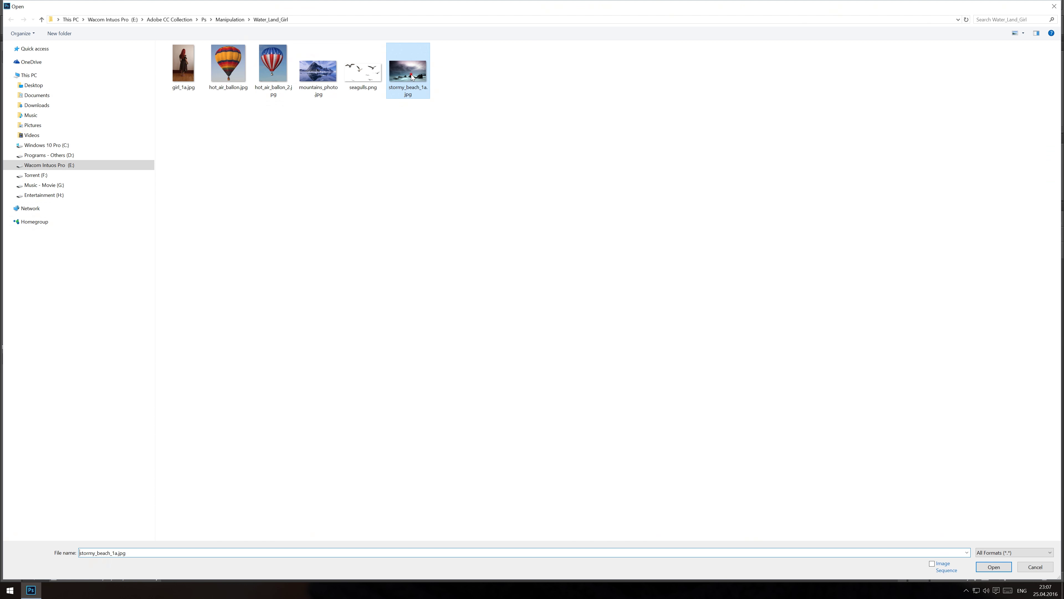
key("ctrl+0")
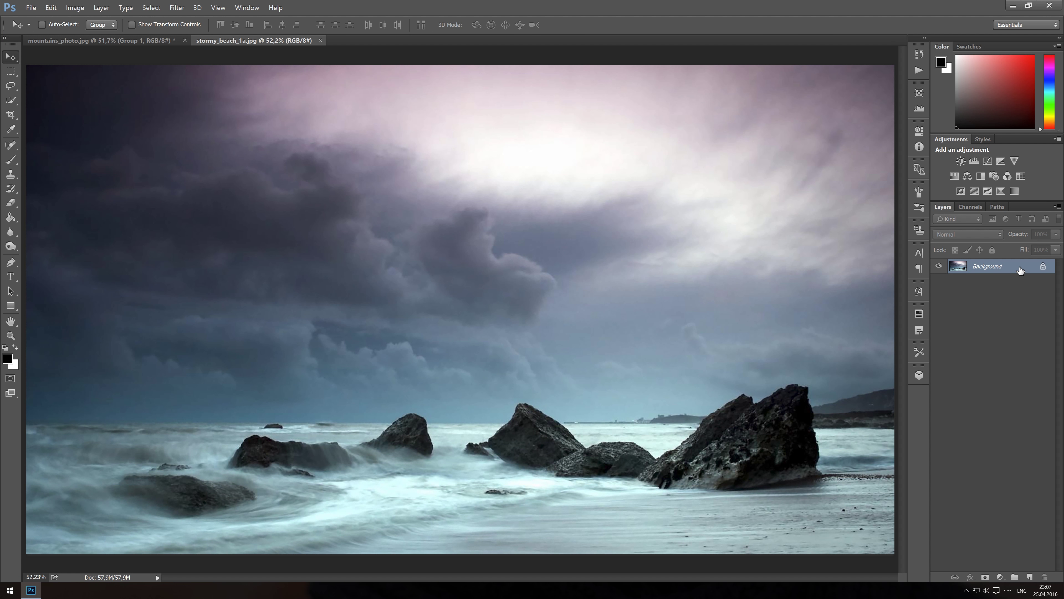
Duplicate the Background layer and name the copy 'seascape'
left_click_drag(1021, 271, 1031, 578)
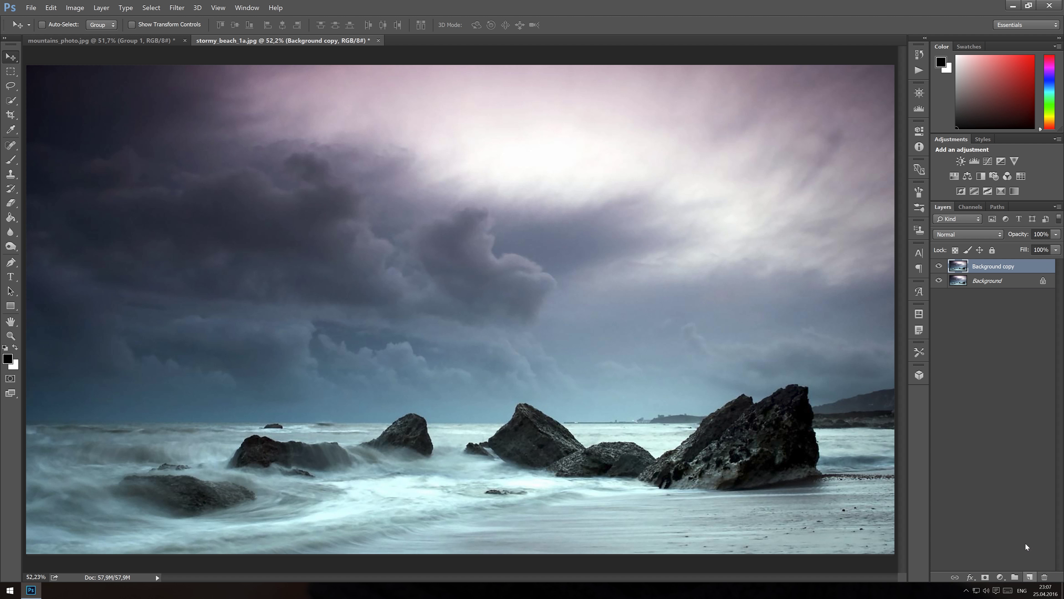
double_click(1001, 268)
type("seascape")
key("Return")
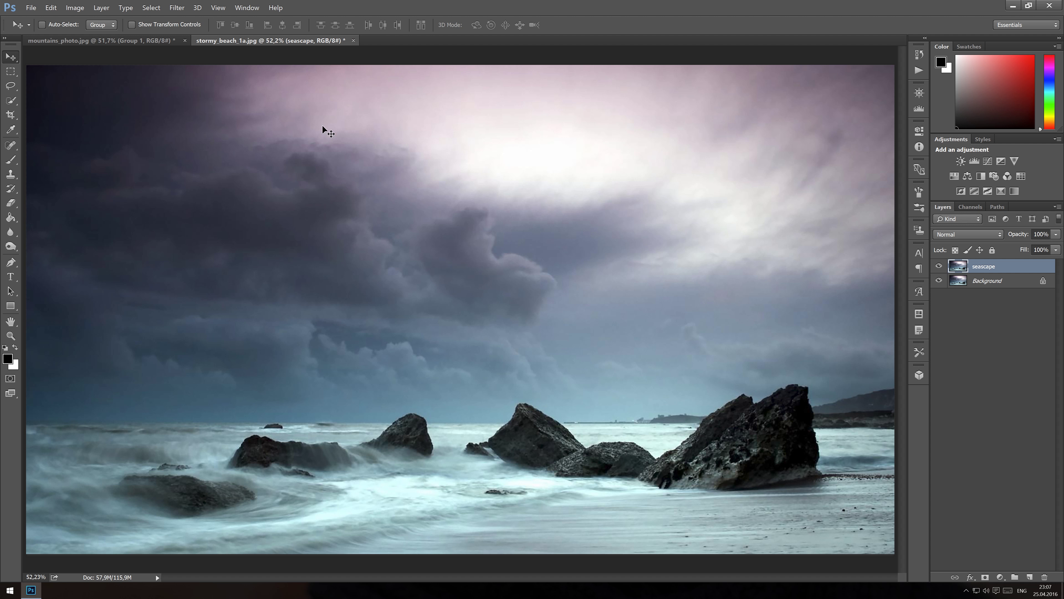
In Camera Raw Basic, set Contrast 30, Clarity 40, Vibrance 20, Saturation 10 and Auto white balance
left_click(177, 8)
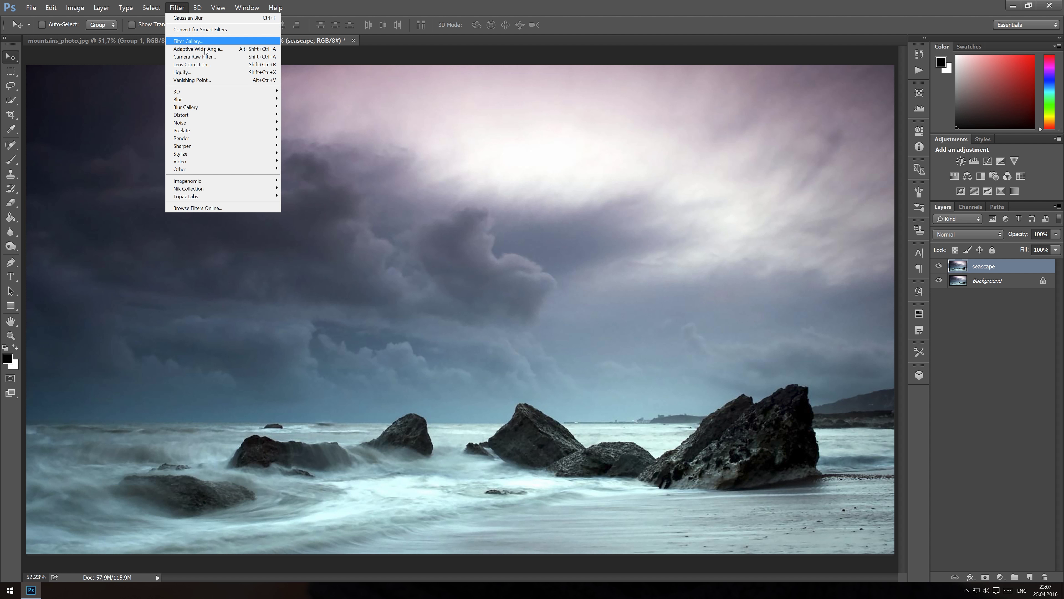
left_click(226, 56)
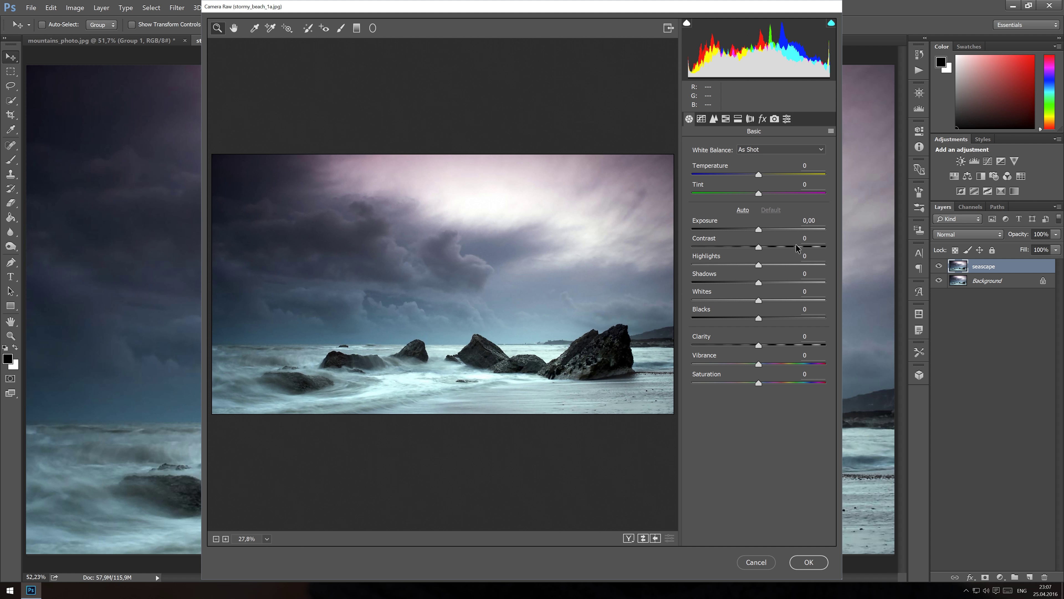
left_click(810, 238)
type("30")
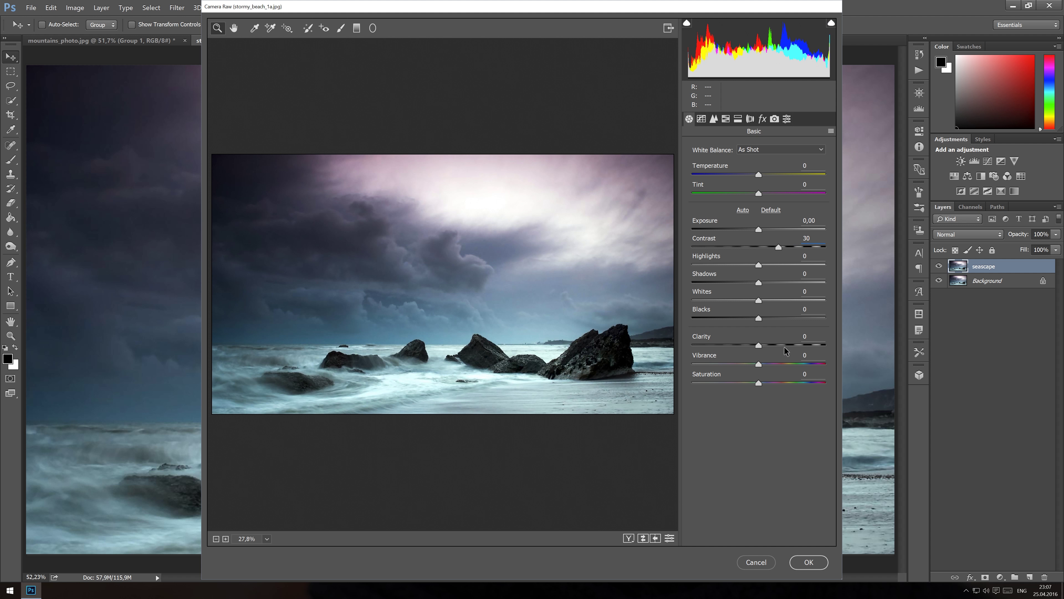
left_click(808, 336)
type("40")
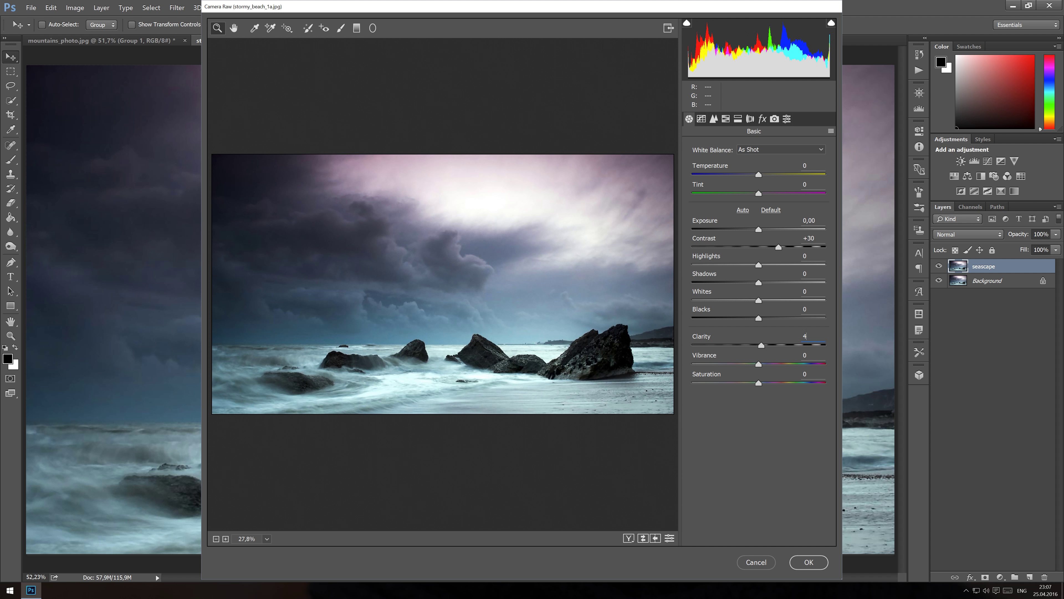
left_click(806, 355)
type("20")
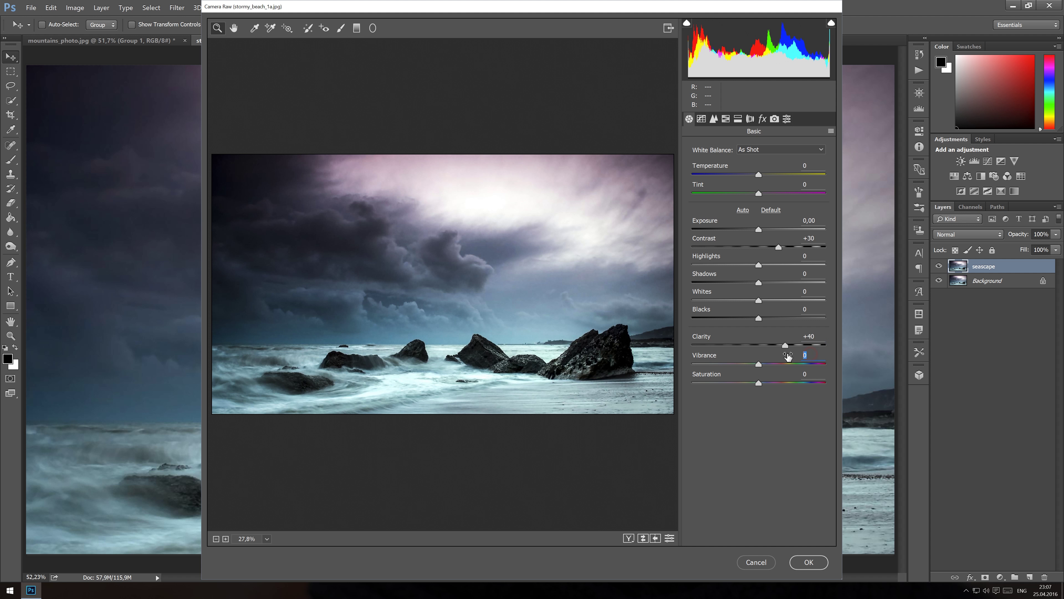
left_click(809, 373)
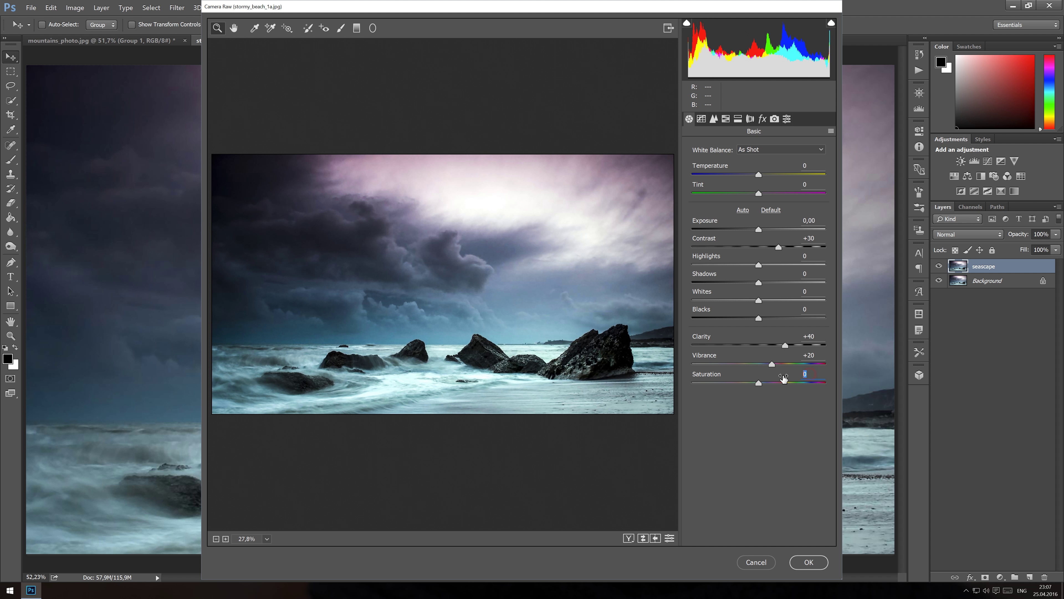
type("10")
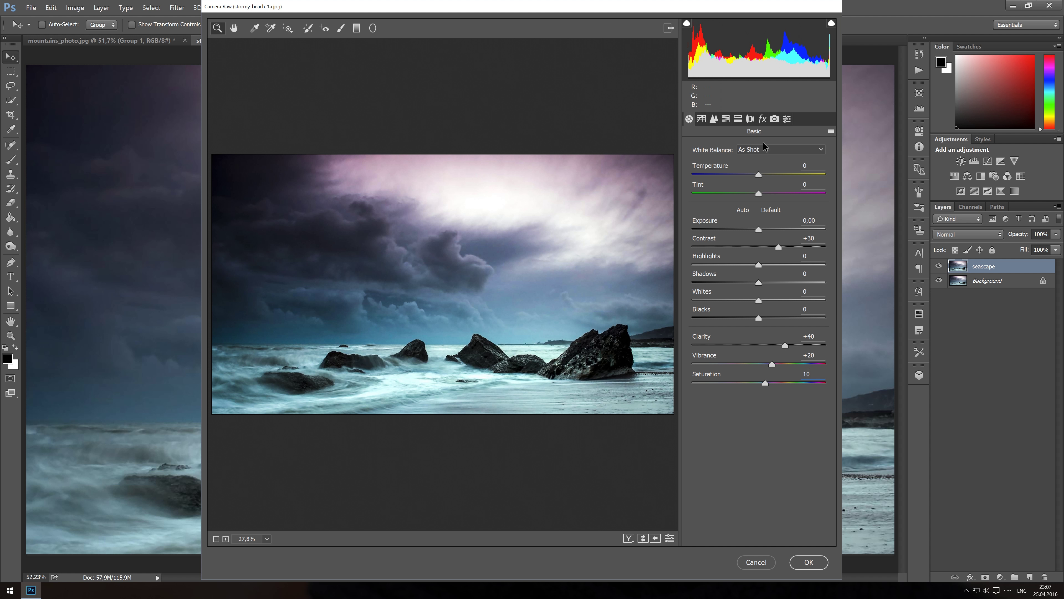
left_click(765, 151)
left_click(762, 166)
In the HSL panel, raise Blues saturation to +40 and lower Blues luminance to −44
left_click(751, 121)
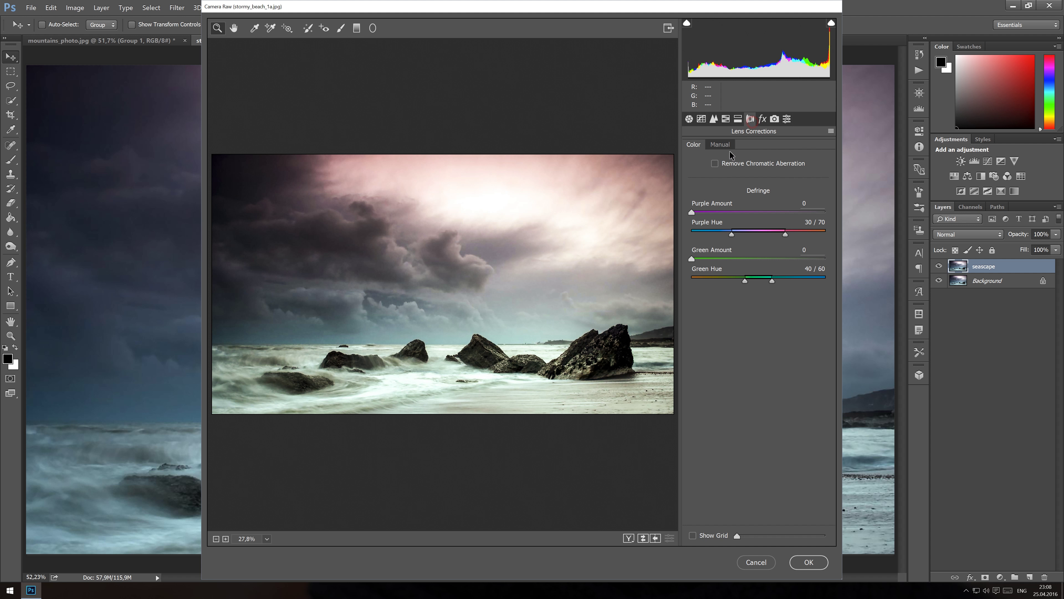
left_click(738, 121)
left_click(726, 120)
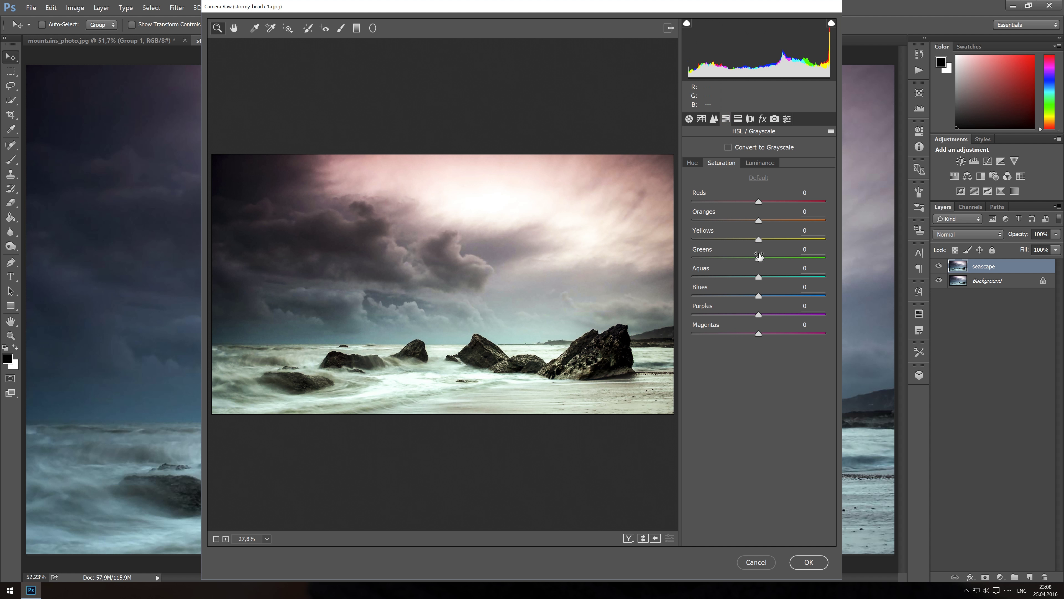
left_click_drag(759, 297, 785, 297)
left_click(756, 165)
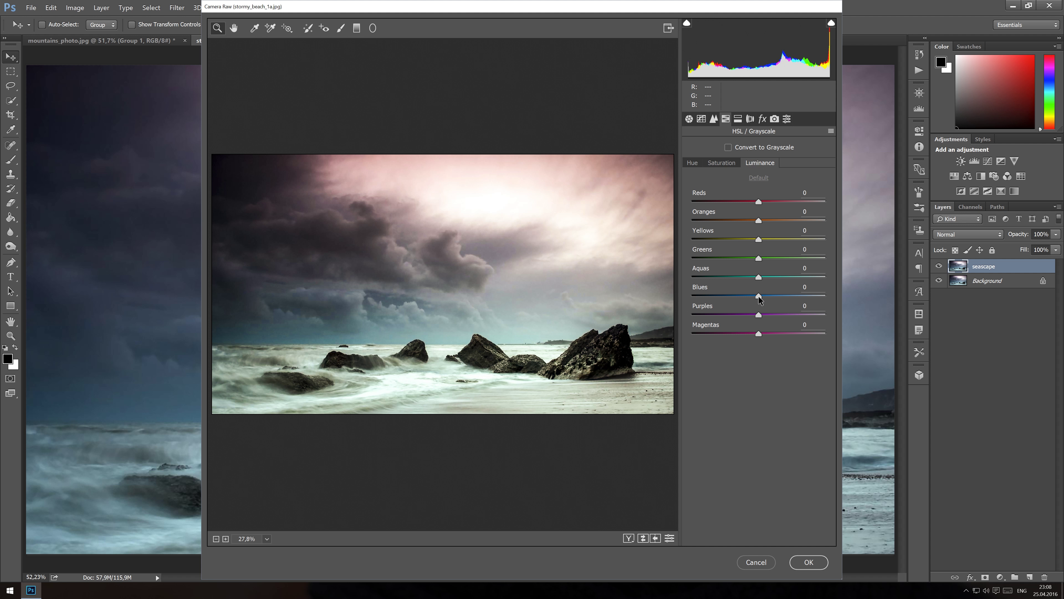
left_click_drag(759, 296, 729, 296)
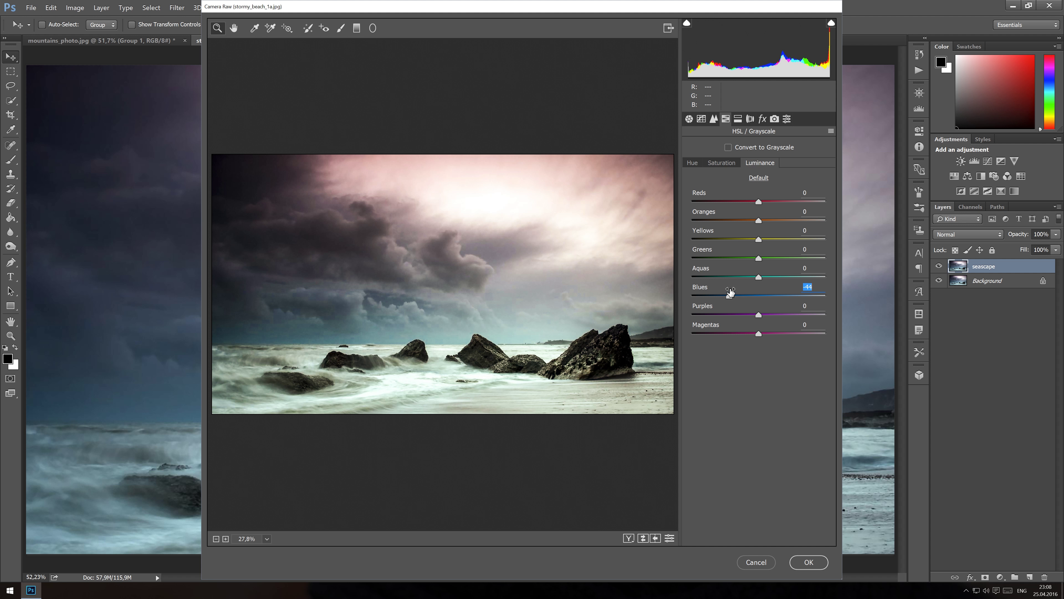
Raise Reds saturation to +43 and lower Reds luminance to −23
left_click(721, 164)
left_click(761, 203)
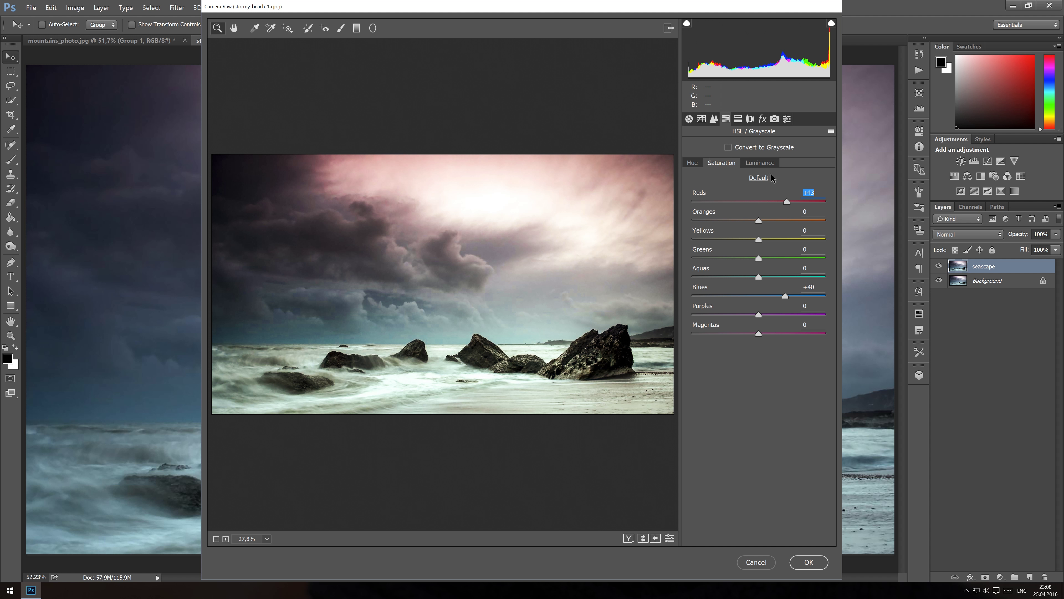
left_click(767, 163)
left_click_drag(759, 203, 743, 203)
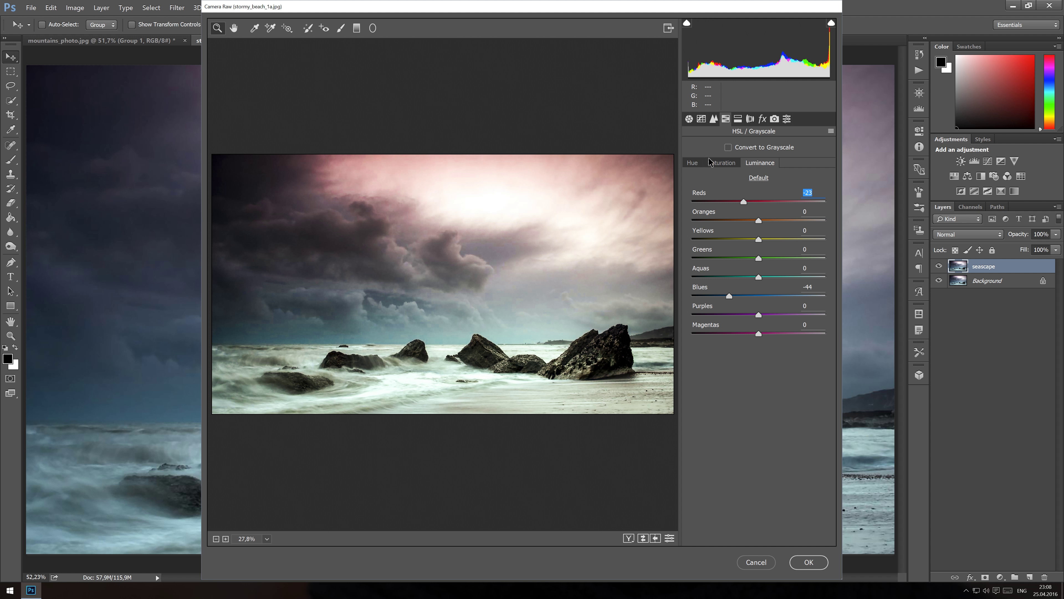
left_click(714, 119)
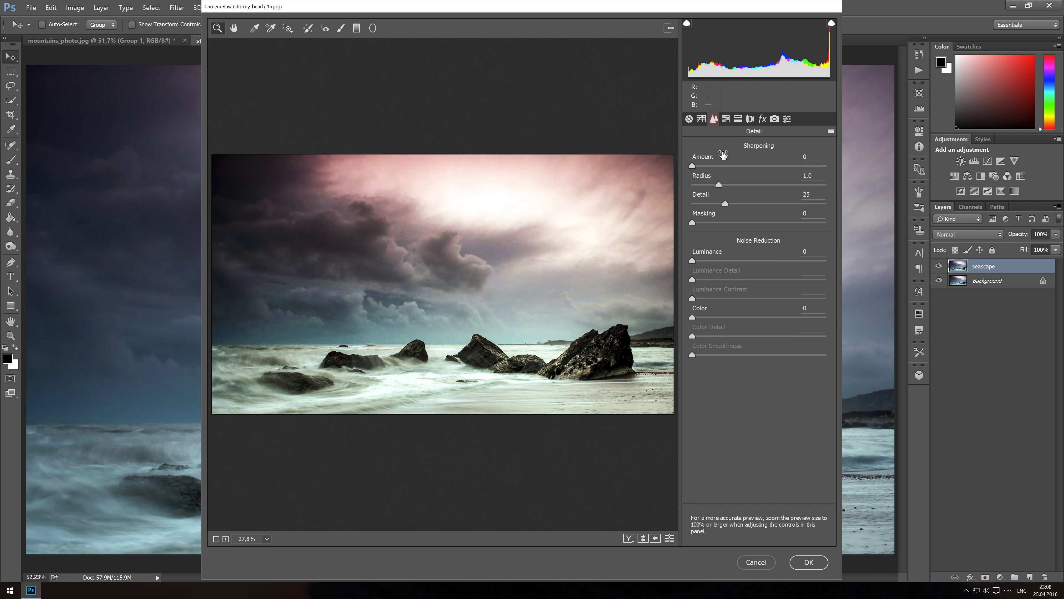
Set sharpening Amount 70, Radius 1.2, Masking 84 and Luminance noise reduction 30, then apply Camera Raw
left_click(807, 156)
left_click(718, 186)
left_click_drag(695, 225, 806, 230)
left_click(808, 252)
type("30")
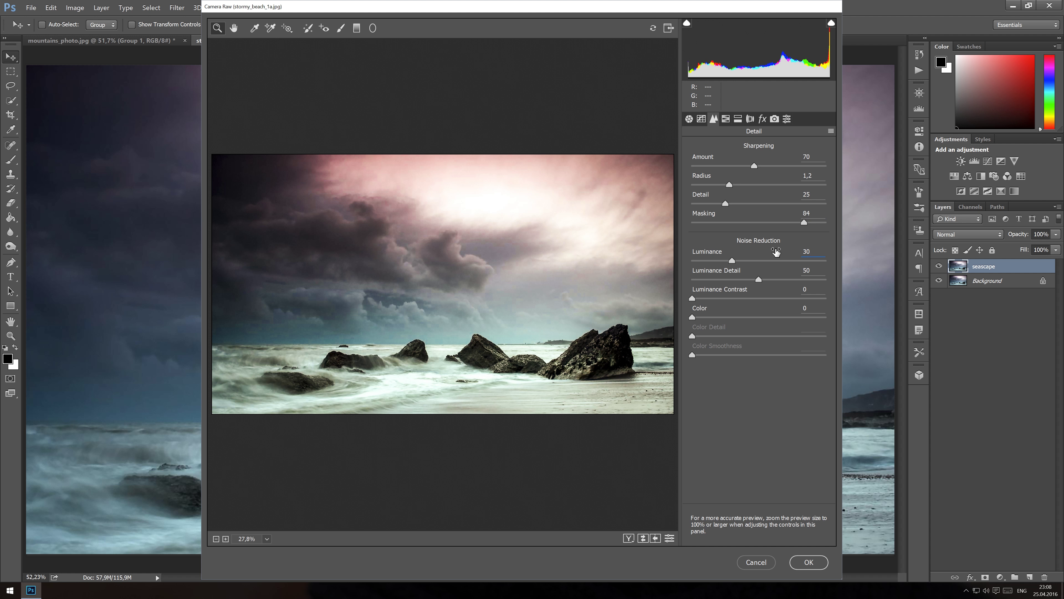
left_click(690, 120)
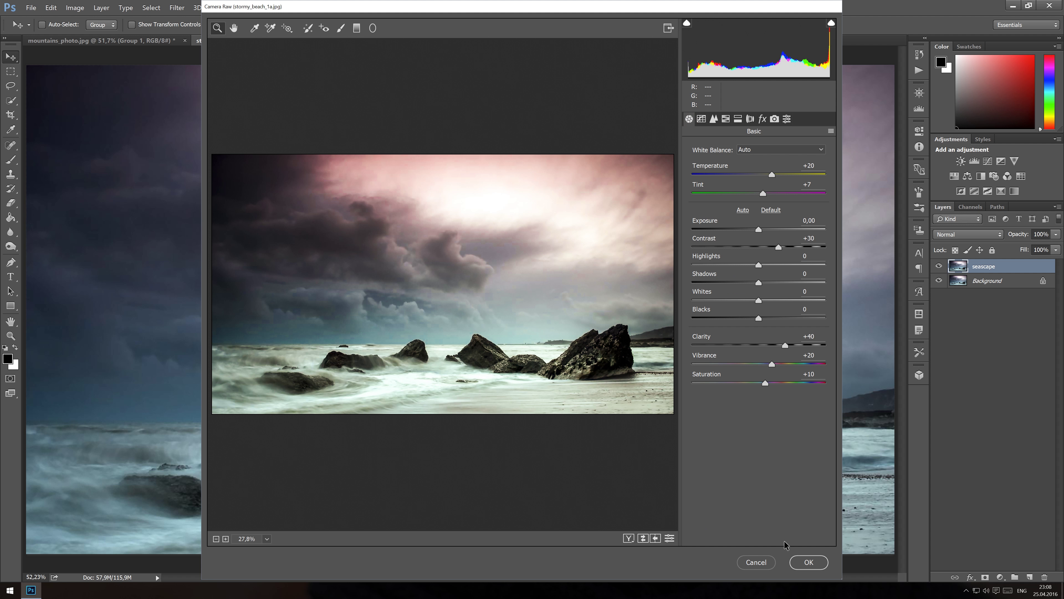
left_click(809, 562)
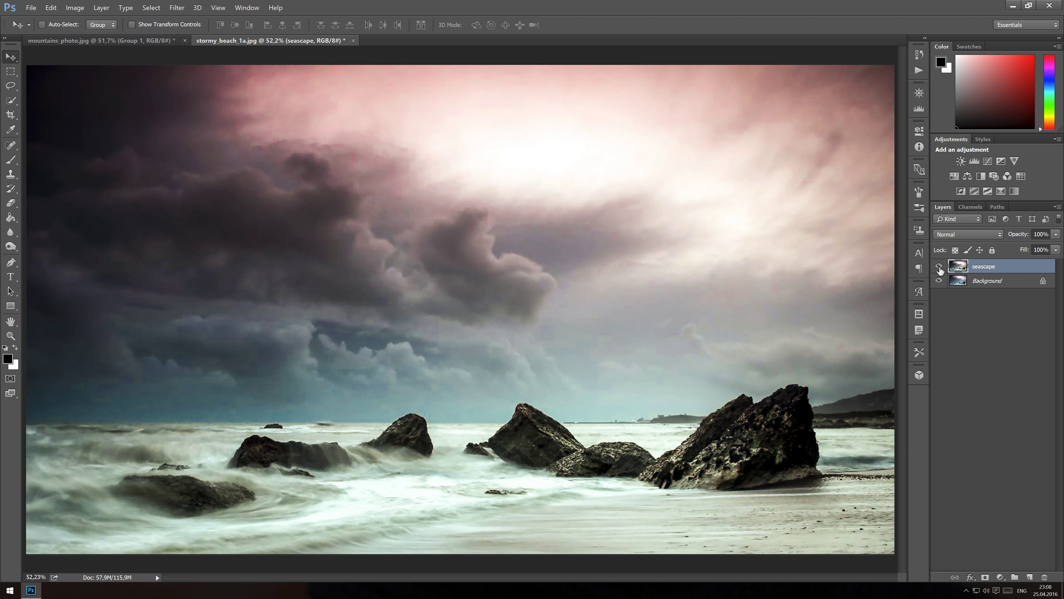
Toggle the seascape layer to compare, then add an empty layer named 'light' above it
left_click(939, 266)
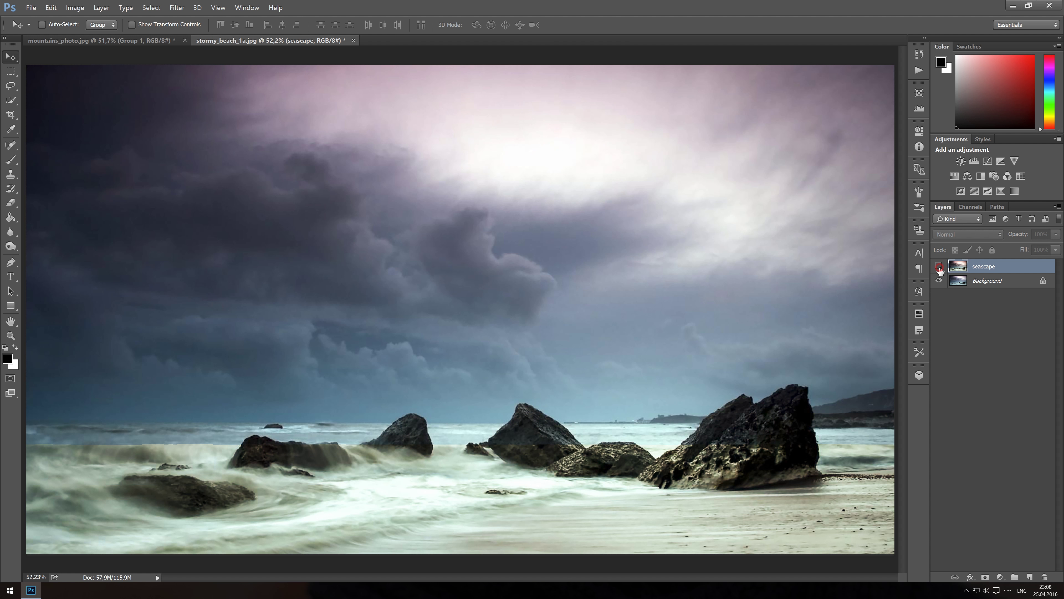
left_click(939, 268)
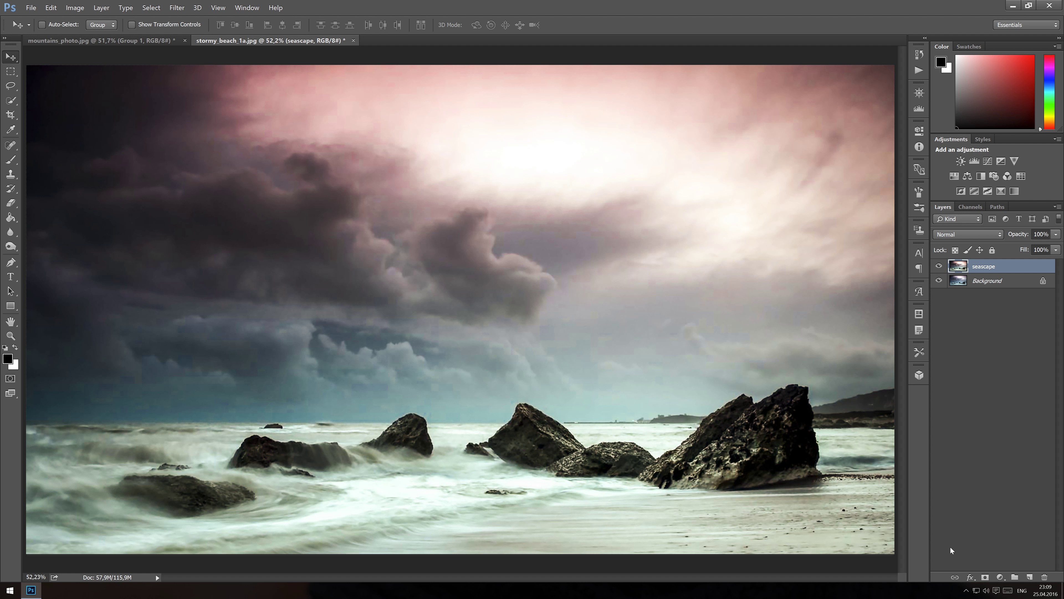
left_click(1030, 577)
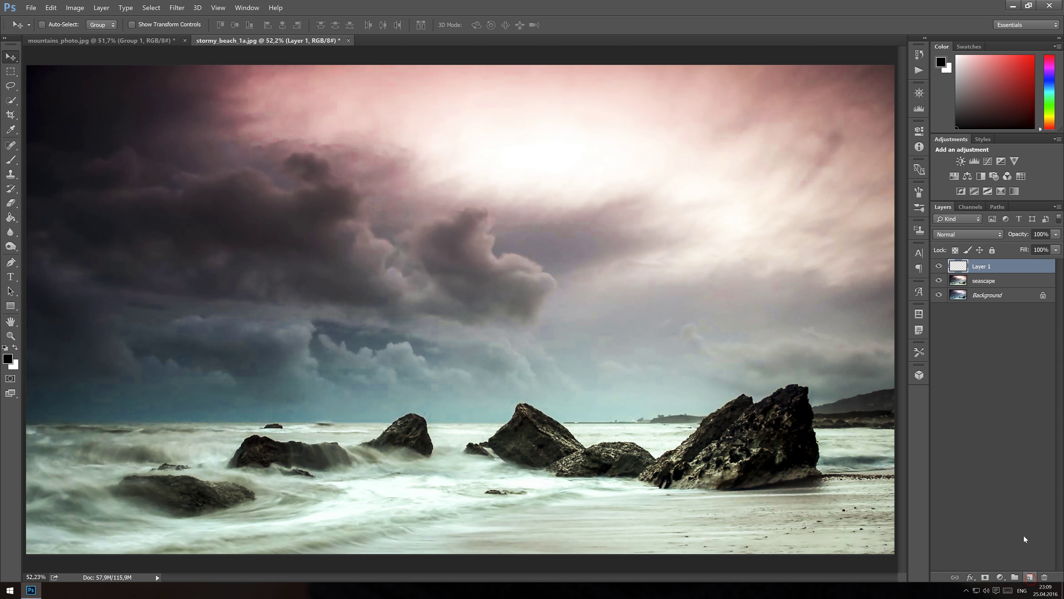
double_click(988, 267)
type("light")
key("Return")
left_click(11, 163)
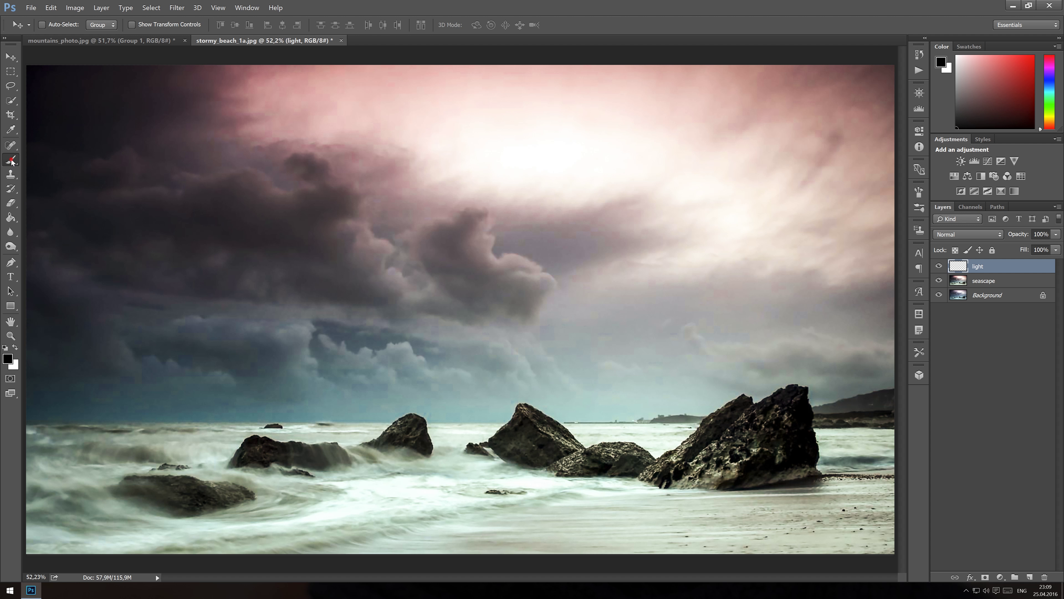
Set the foreground to yellow #ffd200 and paint one large soft dab in the upper sky
left_click(7, 359)
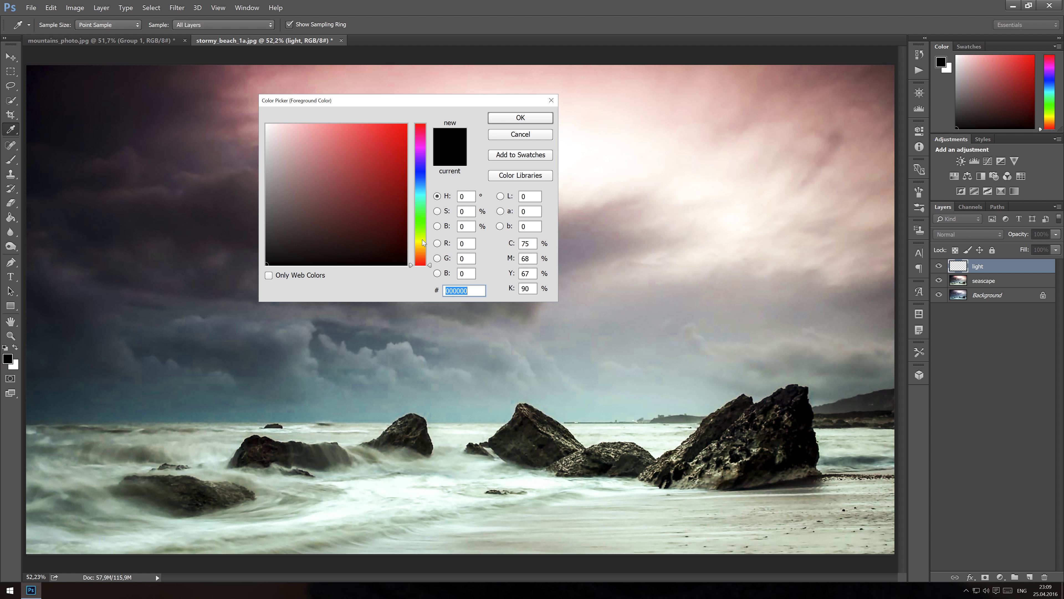
left_click(422, 241)
left_click_drag(423, 242, 425, 246)
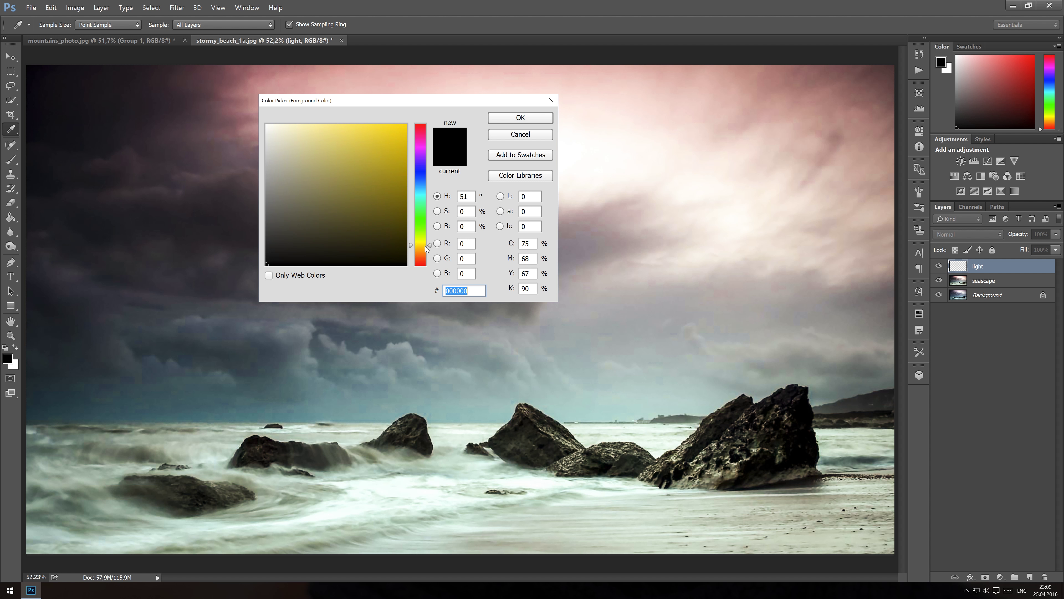
left_click_drag(393, 133, 409, 122)
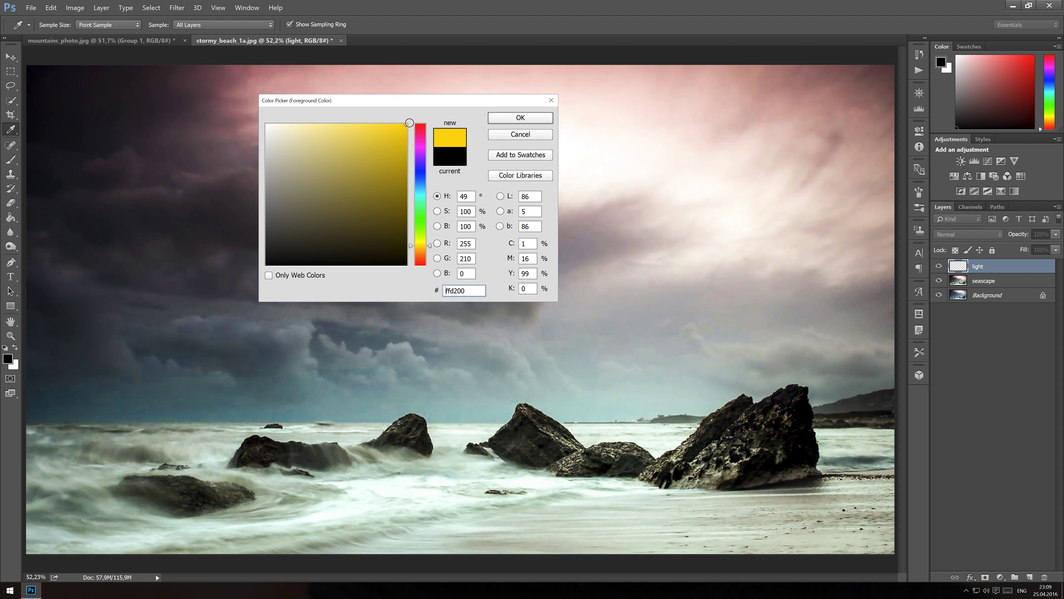
left_click(520, 118)
key("b")
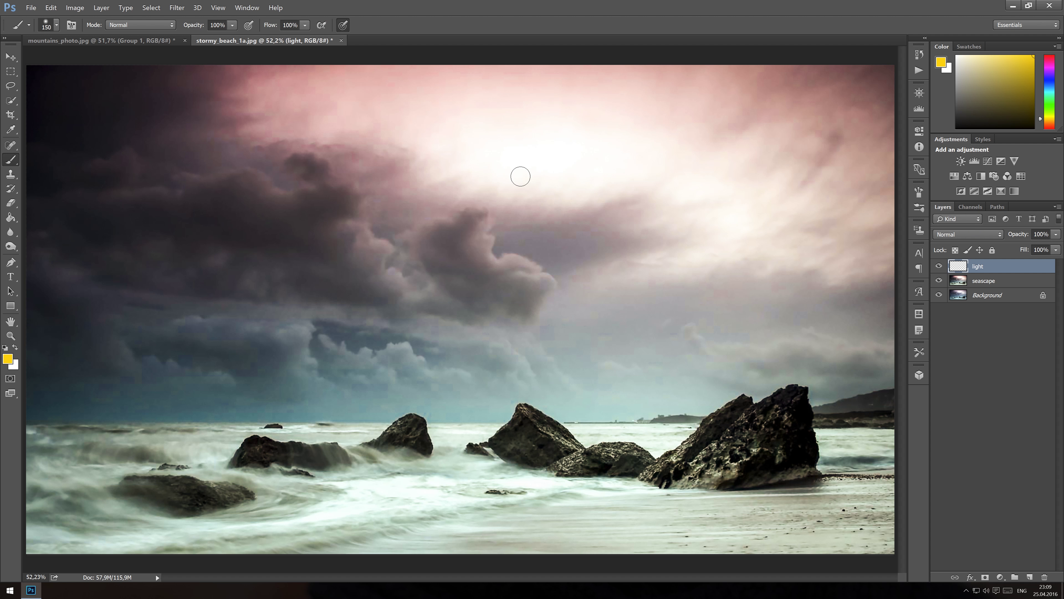
key("bracketright")
key("bracketright")
key("bracketright")
key("bracketright")
key("bracketright")
key("bracketright")
key("bracketright")
key("bracketright")
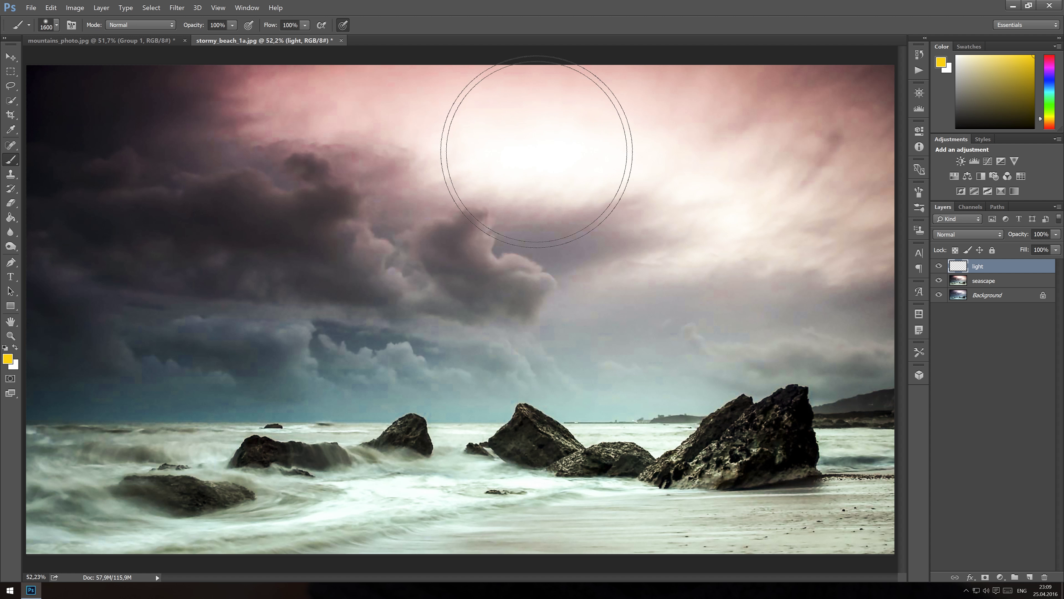
key("bracketright")
key("bracketright")
key("bracketright")
key("bracketright")
key("bracketright")
left_click(531, 148)
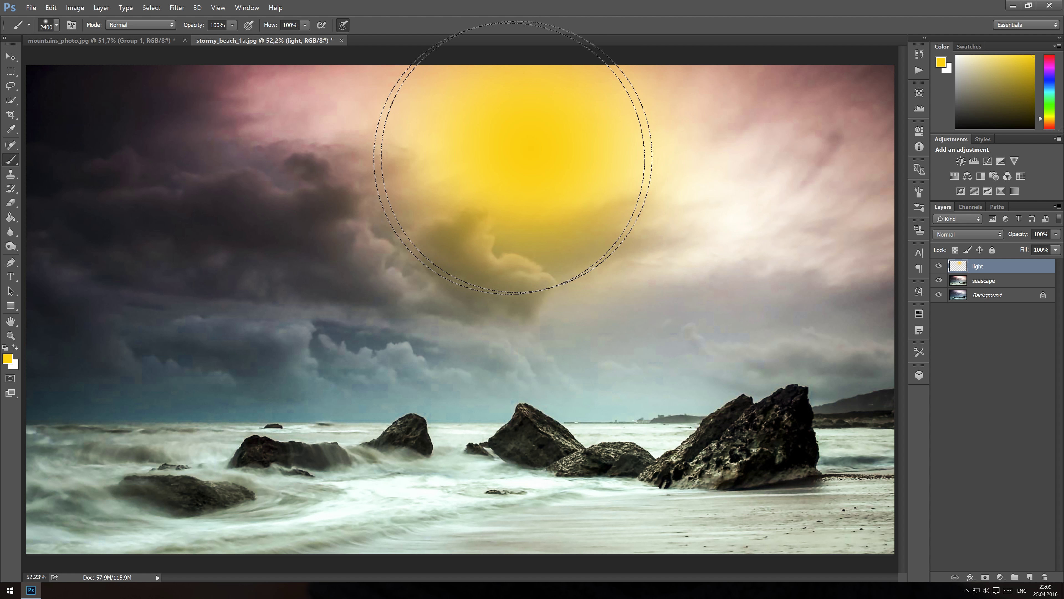
Blend the light layer as Color at 50% opacity, shrink the brush and reset default colours
left_click(949, 234)
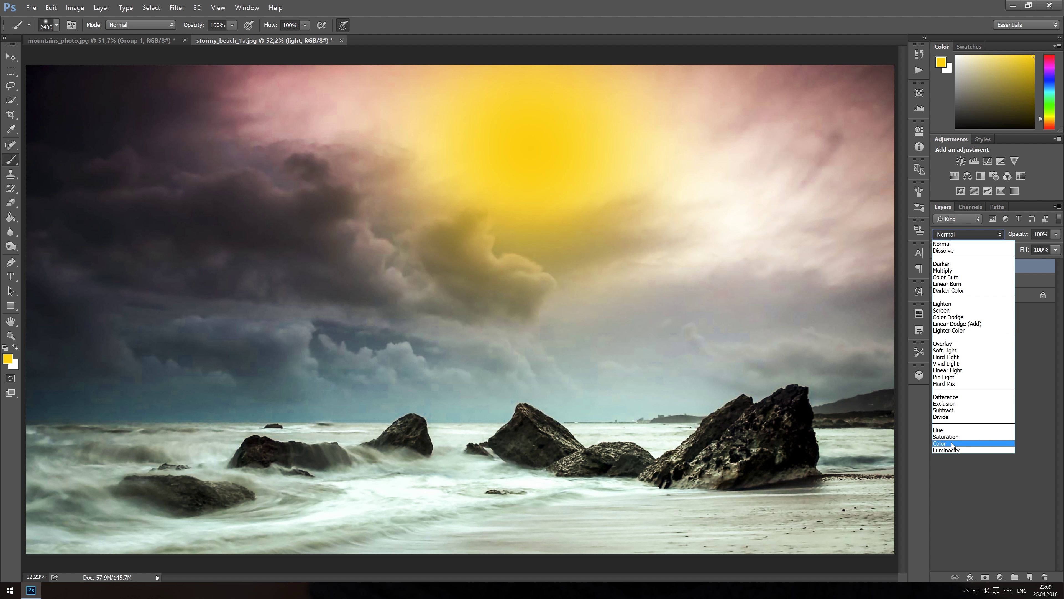
left_click(950, 444)
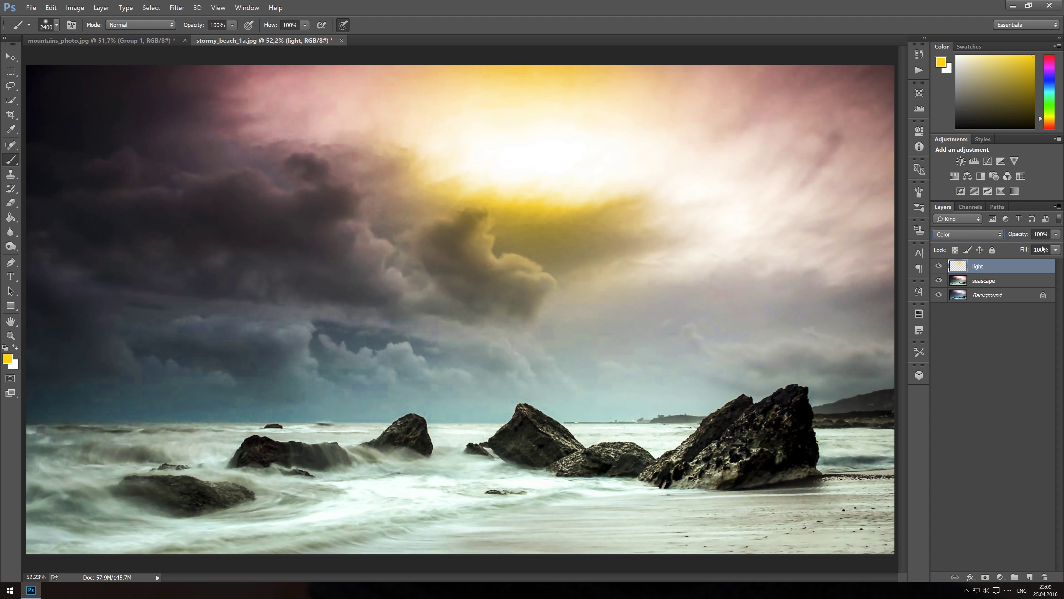
left_click_drag(1055, 238, 1040, 249)
left_click(1046, 235)
left_click_drag(1047, 235, 1024, 238)
key("bracketleft")
key("bracketleft")
key("bracketleft")
key("bracketleft")
key("bracketleft")
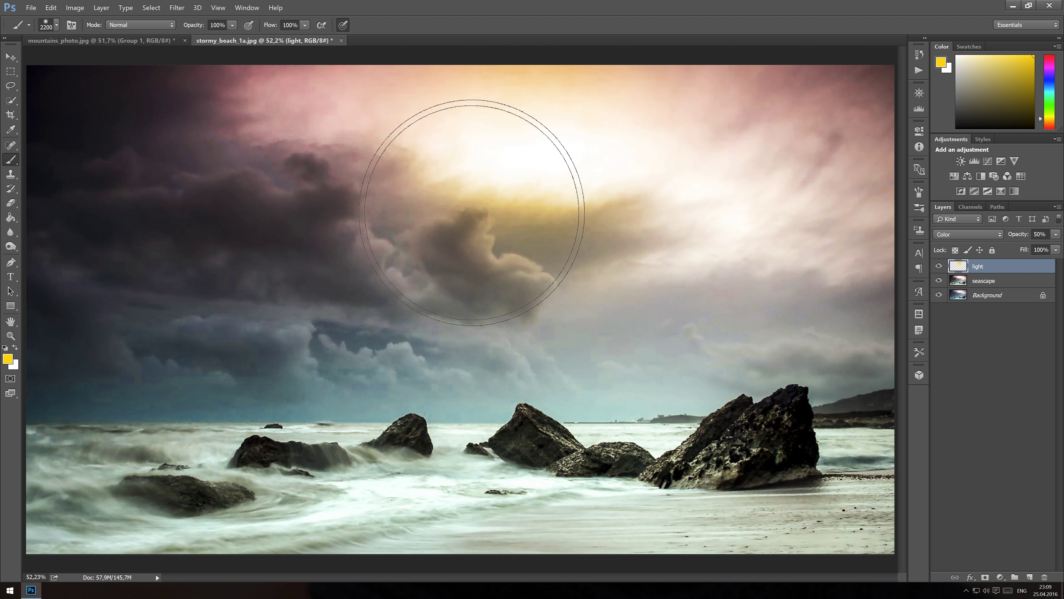
key("bracketleft")
key("bracketleft")
key("bracketleft")
key("bracketleft")
key("bracketleft")
key("bracketleft")
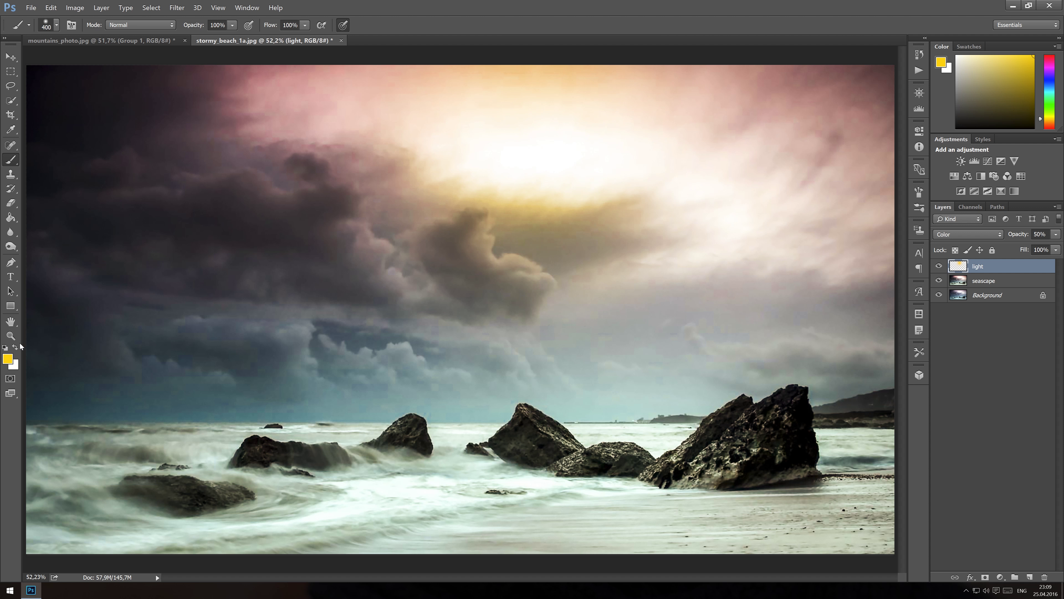
left_click(7, 347)
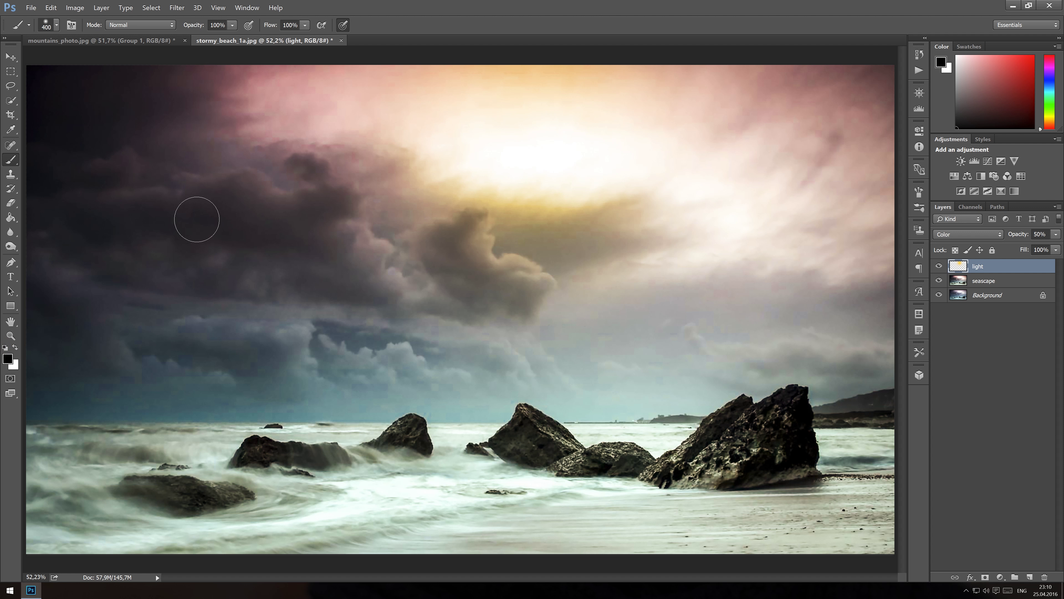
Dodge the seascape's right, middle and lower-left rocks using the Shadows range
left_click(987, 285)
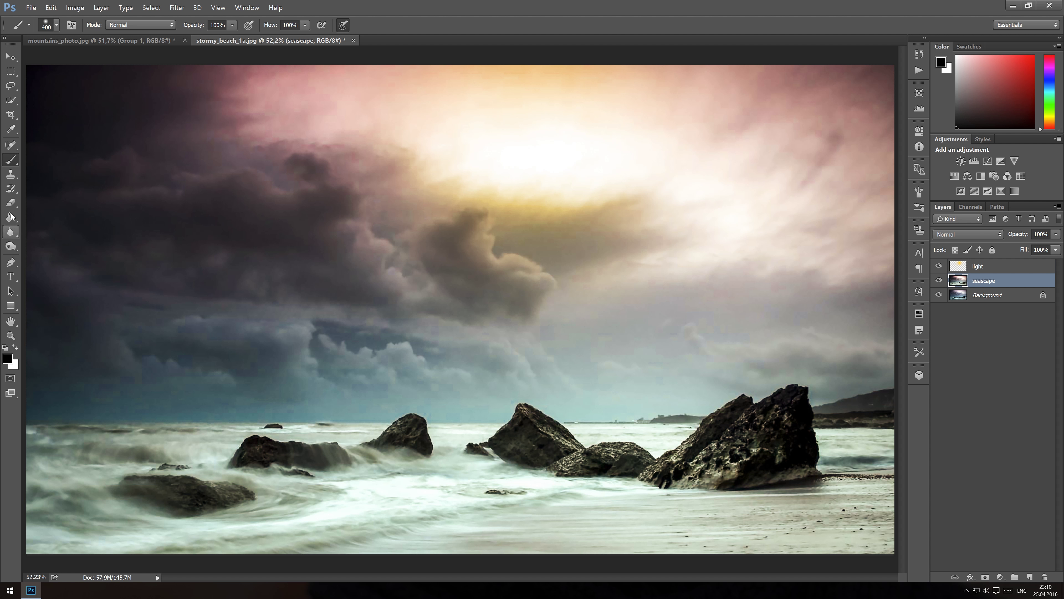
left_click(9, 247)
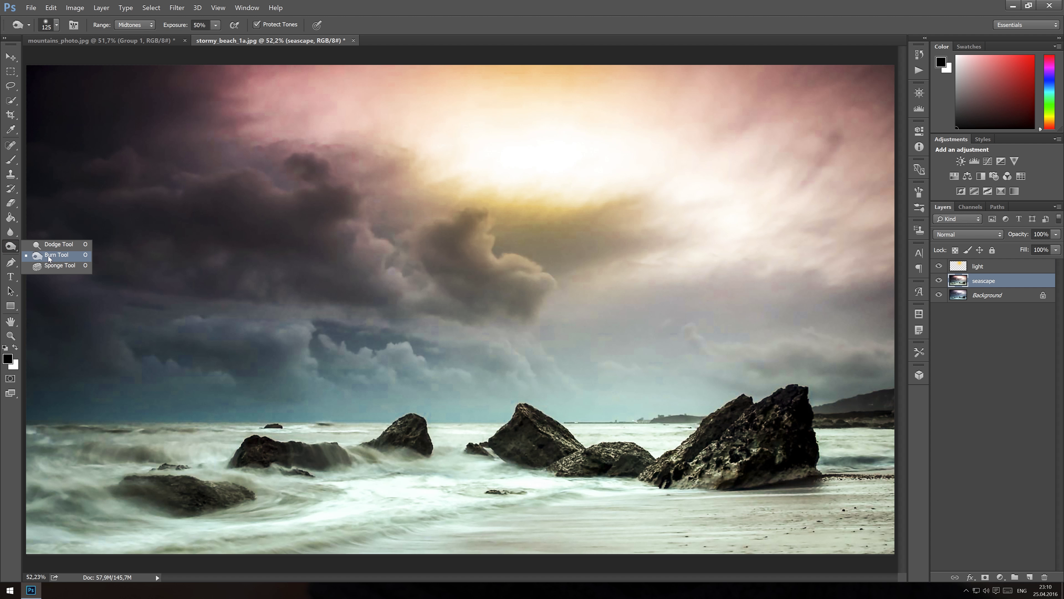
left_click(56, 245)
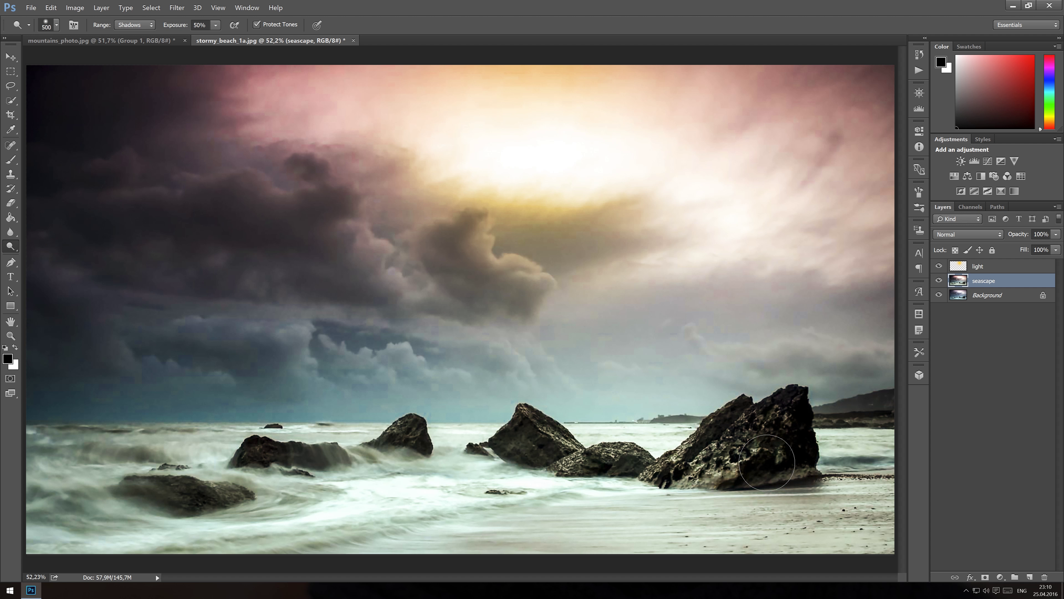
mouse_move(796, 411)
left_mouse_down()
mouse_move(794, 480)
mouse_move(788, 461)
left_mouse_up()
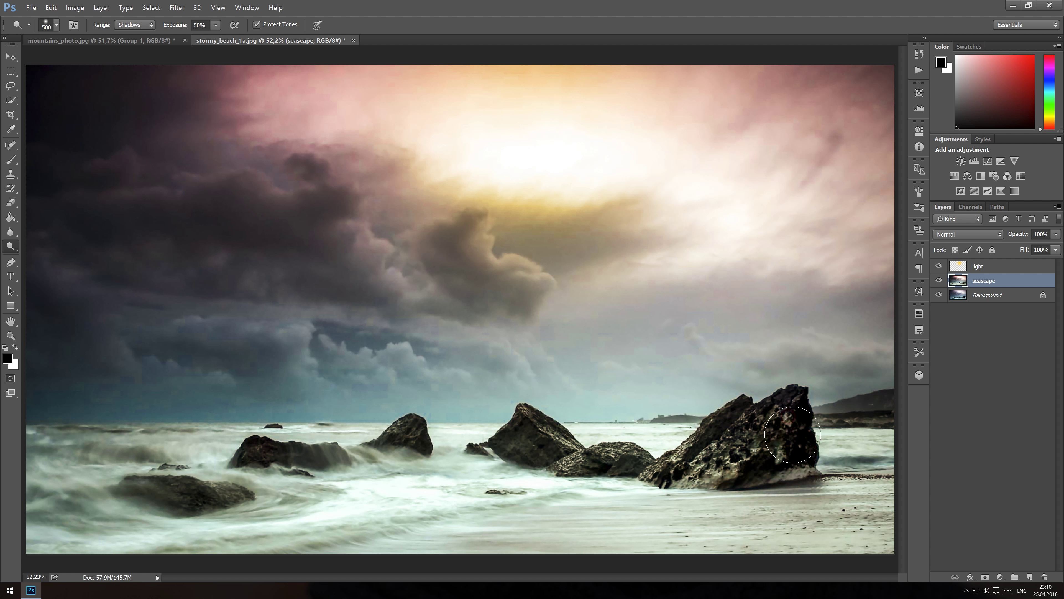
left_click_drag(516, 449, 544, 444)
left_click_drag(400, 436, 203, 498)
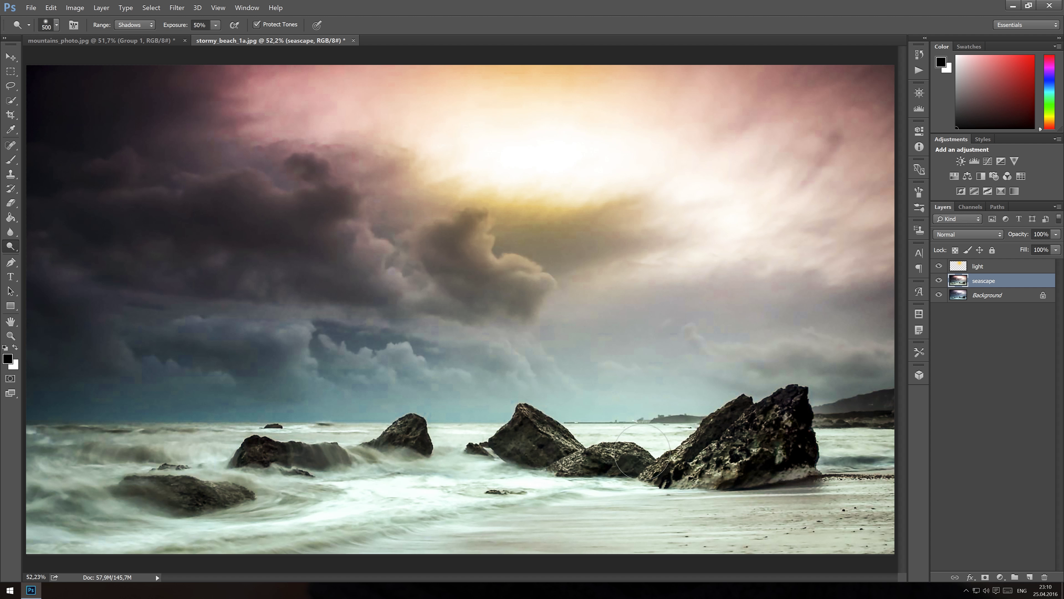
mouse_move(648, 463)
left_mouse_down()
mouse_move(503, 461)
mouse_move(794, 415)
mouse_move(796, 480)
mouse_move(335, 419)
mouse_move(276, 434)
left_mouse_up()
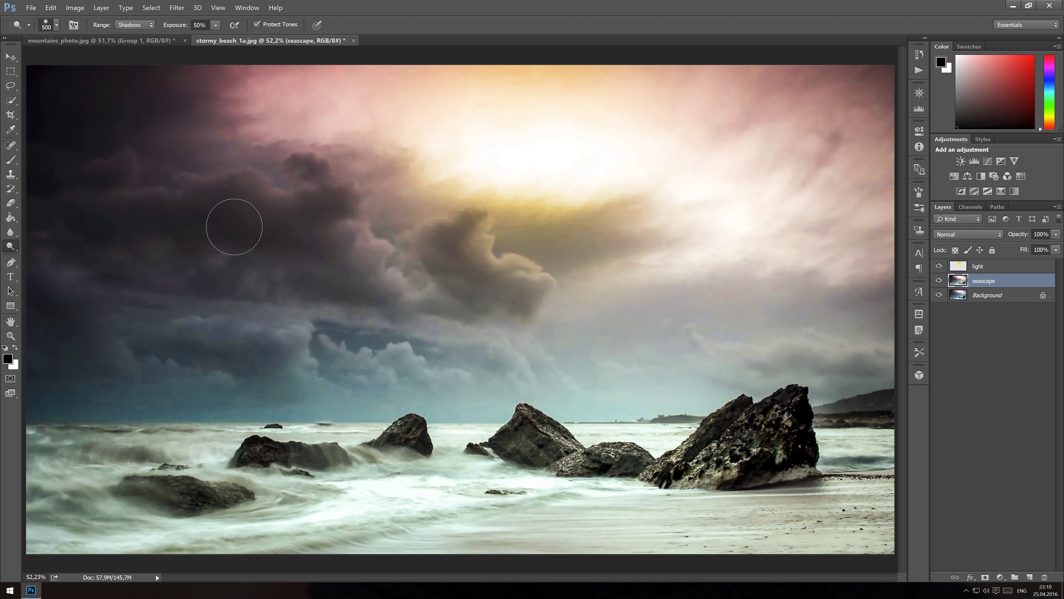
left_click(11, 59)
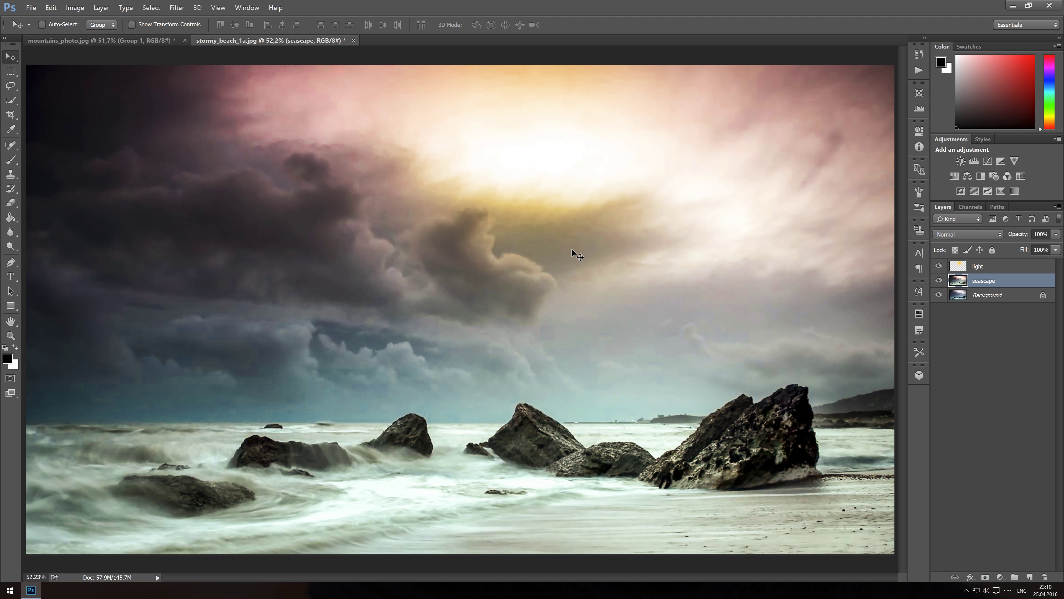
Open seagulls.png and drag its seagull layer onto the stormy_beach canvas
right_click(413, 41)
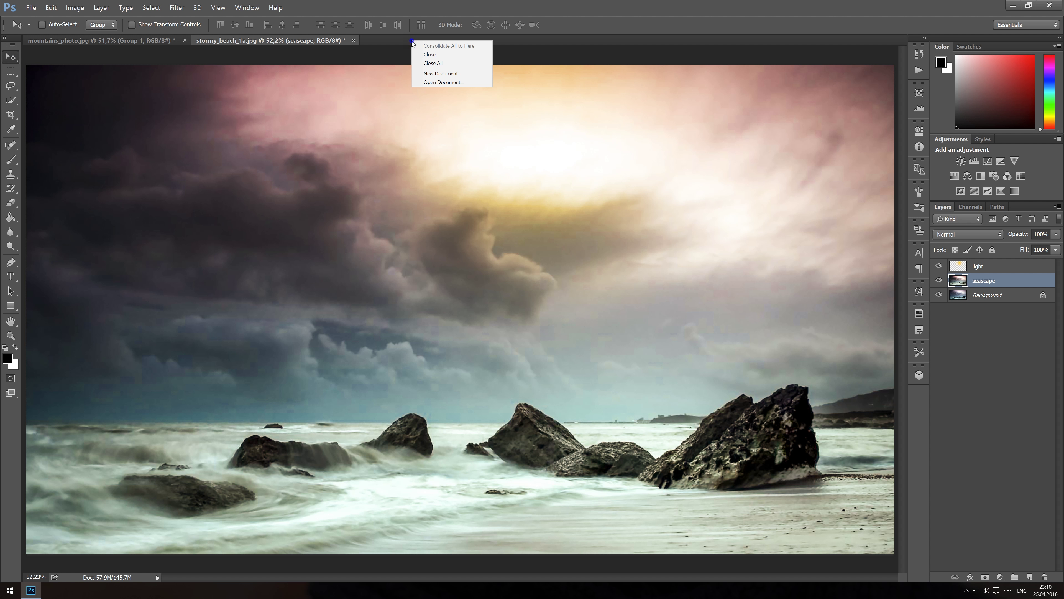
left_click(444, 82)
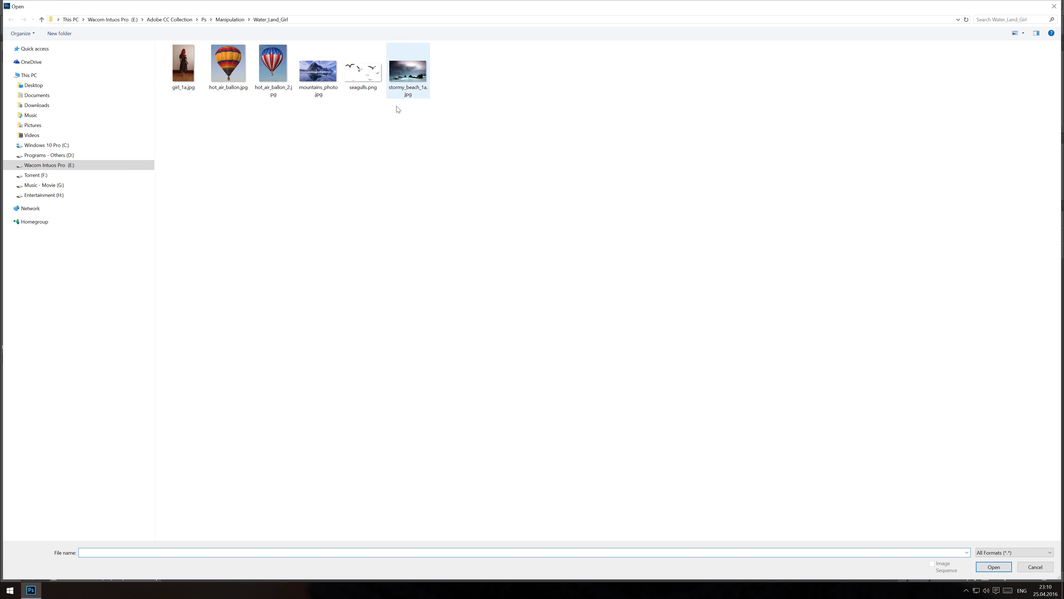
double_click(367, 75)
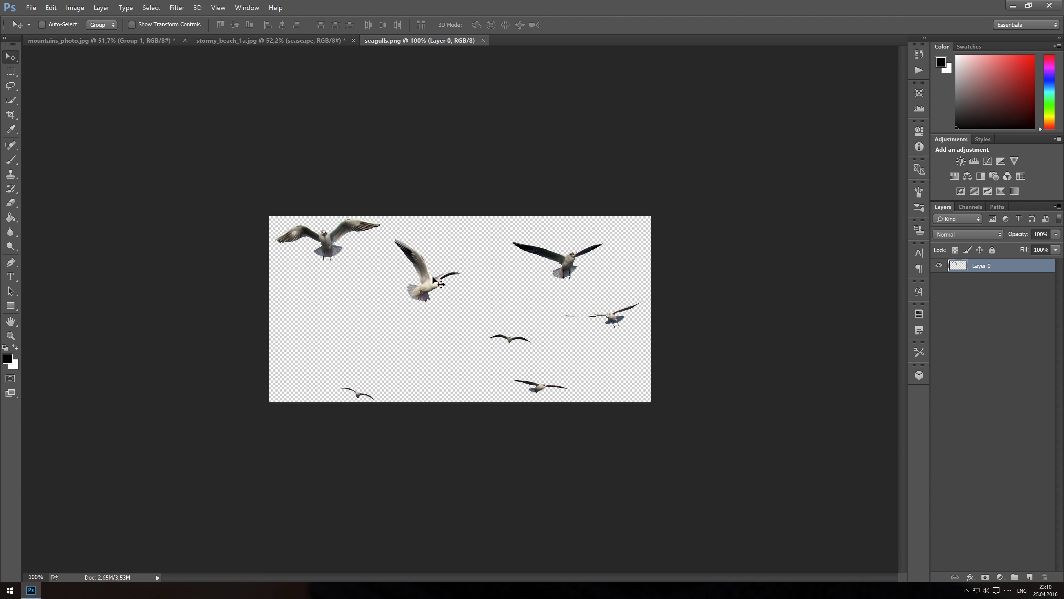
left_click_drag(439, 289, 242, 40)
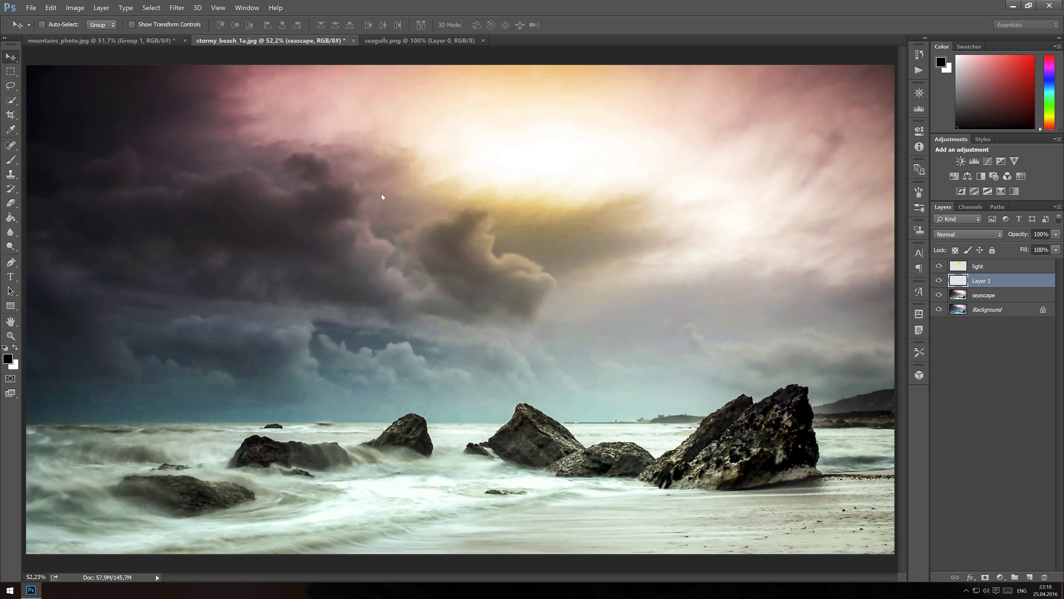
left_click_drag(242, 40, 382, 194)
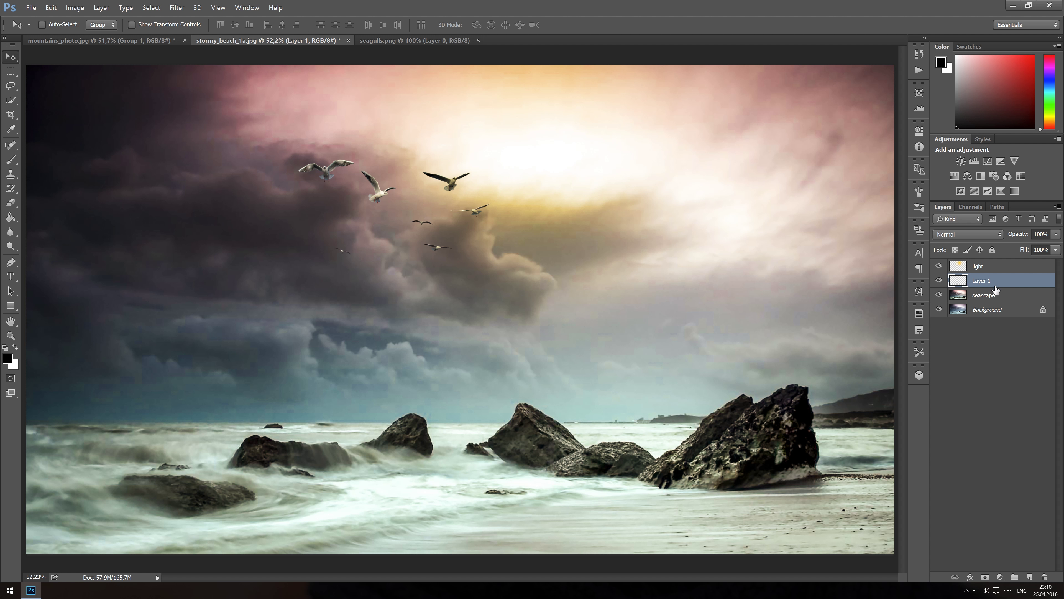
Rename the new layer 'seagulls 1' and scale it to about half size in the upper-left sky
double_click(980, 280)
type("seagulls")
type(" 1")
key("Return")
key("ctrl+t")
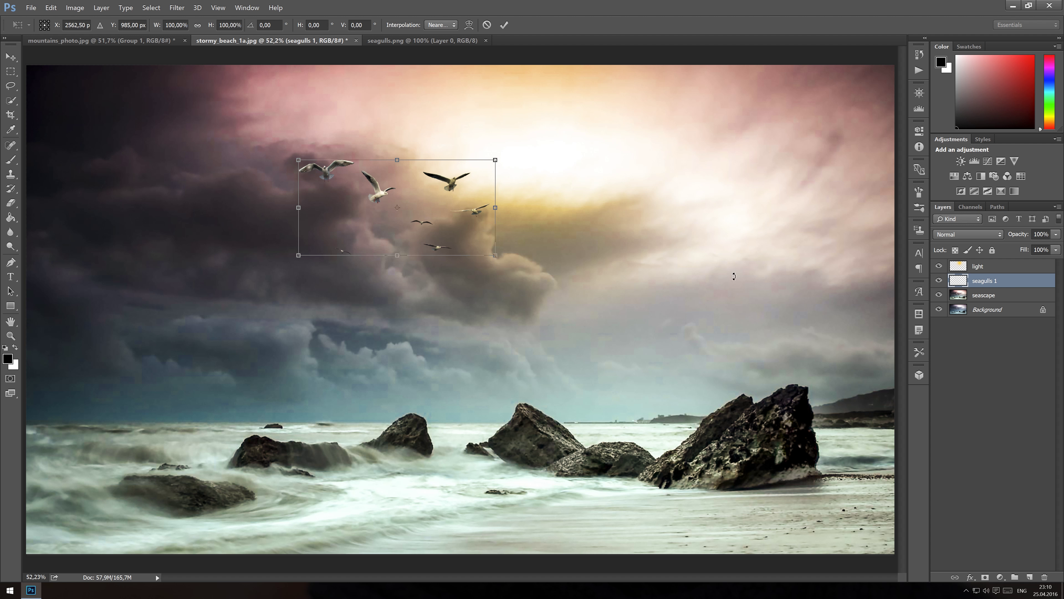
left_click_drag(498, 257, 451, 234)
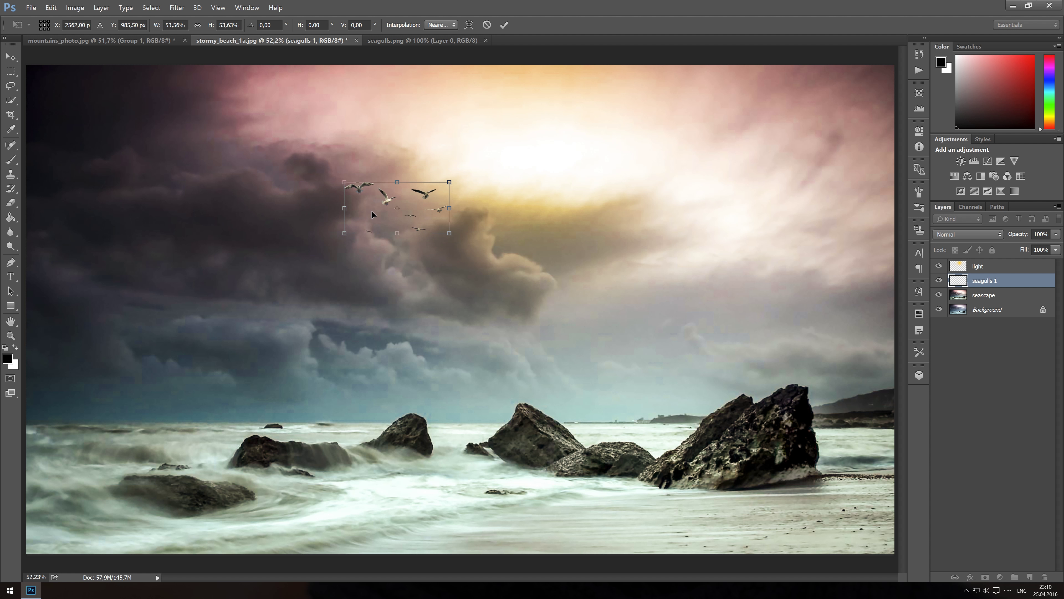
left_click_drag(356, 213, 155, 180)
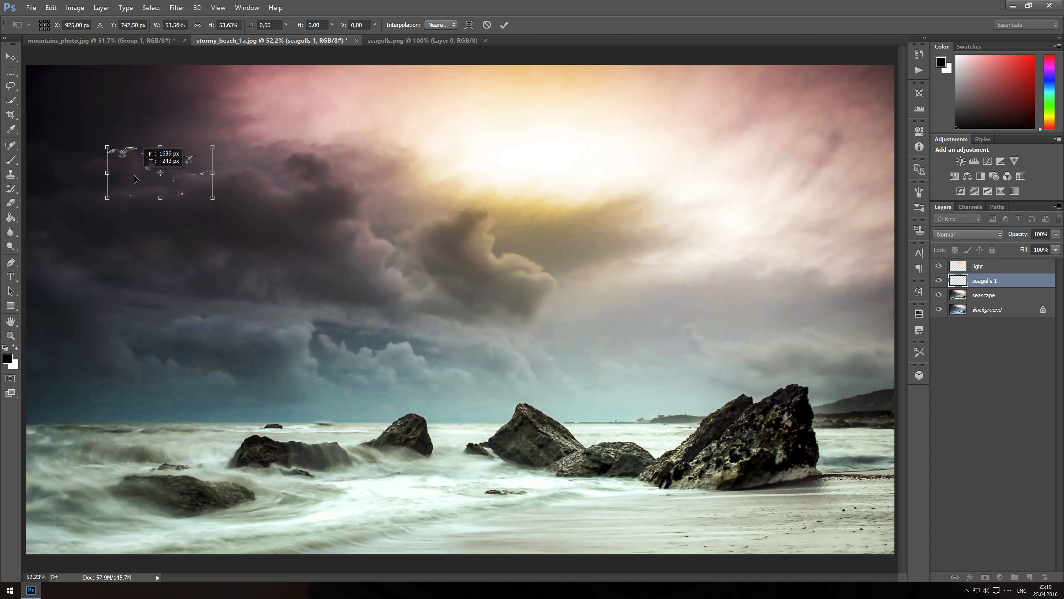
key("Return")
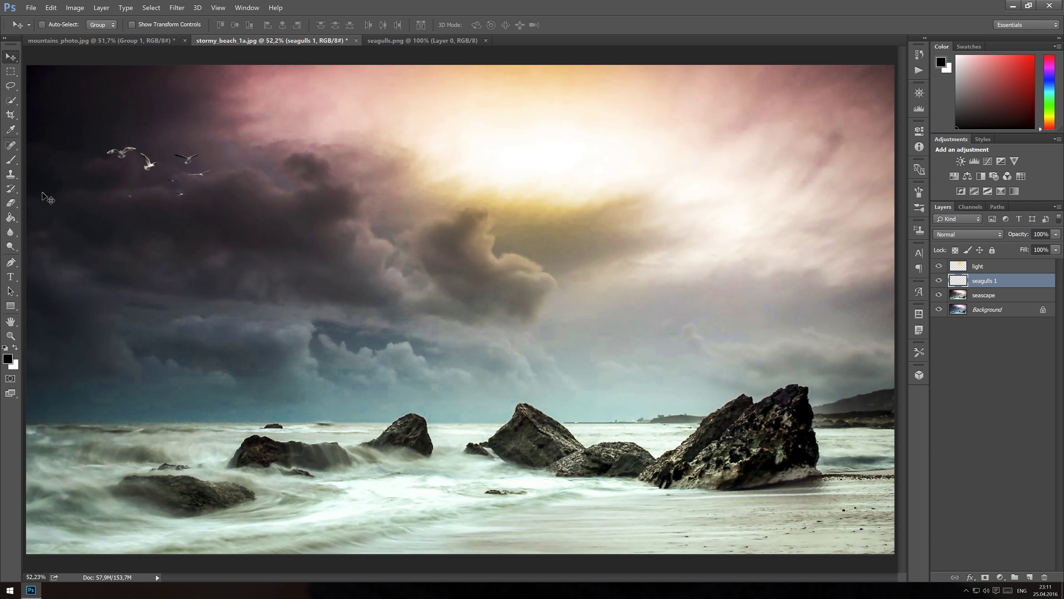
Darken the upper-left seagulls slightly with a larger Burn tool brush
left_click(12, 247)
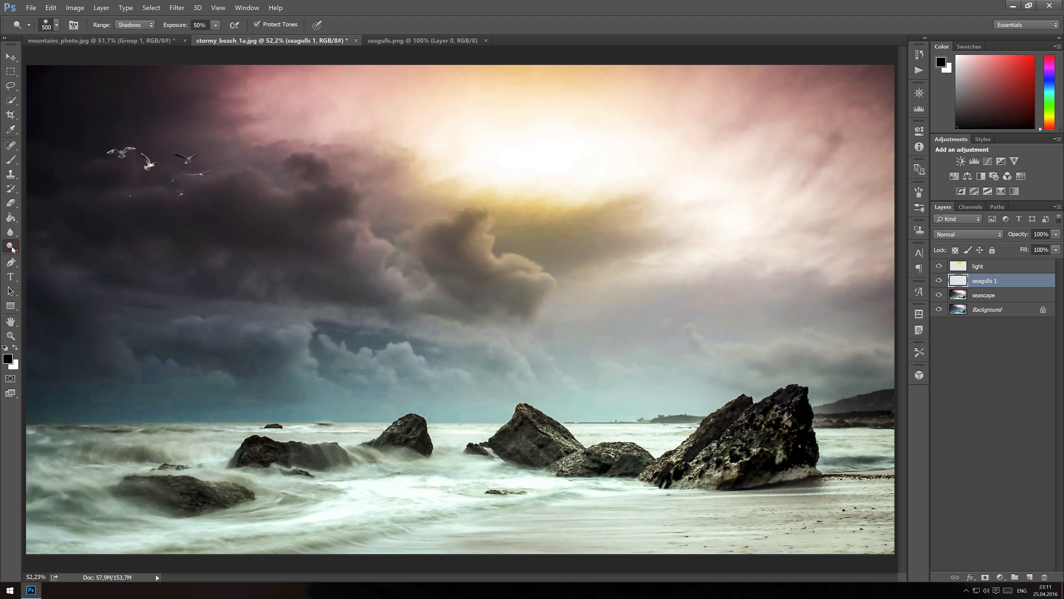
right_click(11, 248)
left_click(50, 254)
left_click(152, 160)
key("bracketright")
key("bracketright")
key("bracketright")
left_click(218, 176)
left_click(141, 196)
Copy the seagulls into the beach composite again as a layer named 'seagulls 2'
key("v")
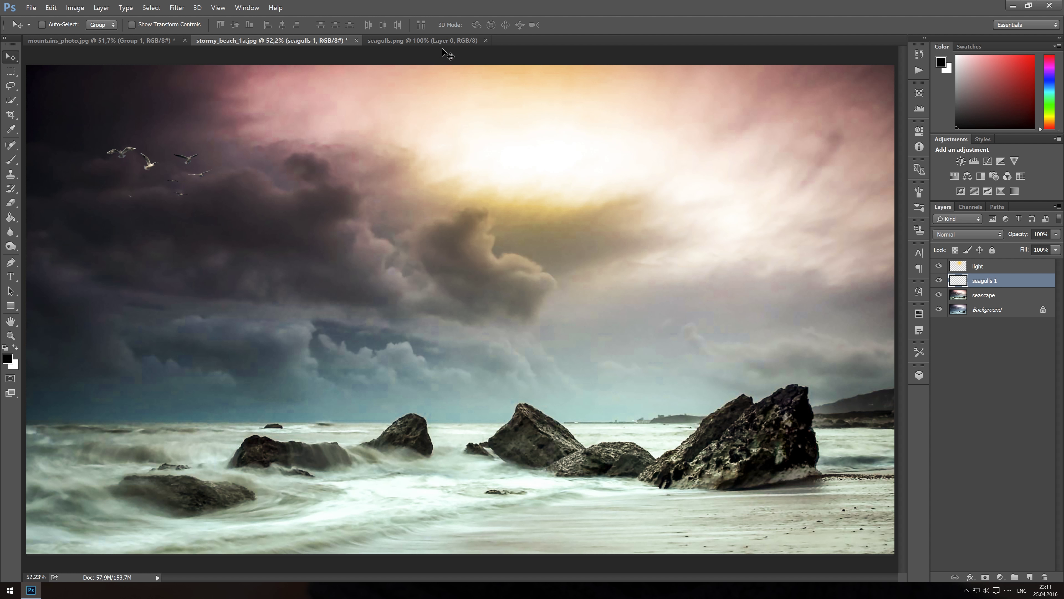
left_click(441, 42)
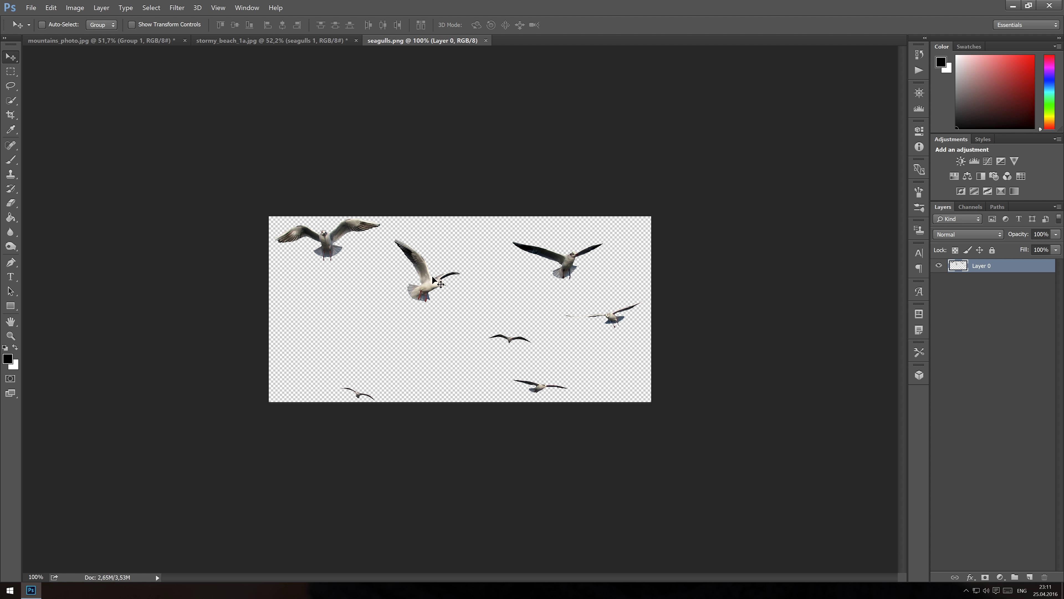
mouse_move(431, 279)
left_mouse_down()
mouse_move(332, 73)
mouse_move(587, 221)
left_mouse_up()
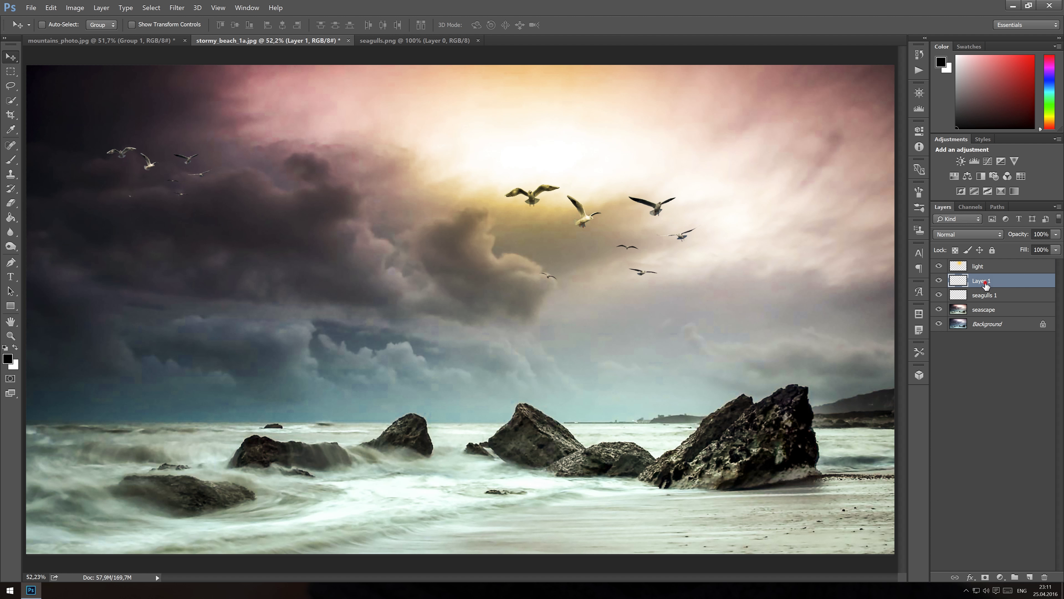
double_click(983, 281)
type("seagulls 2")
key("Return")
Flip the second flock horizontally and shrink it into the upper-right sky
key("ctrl+t")
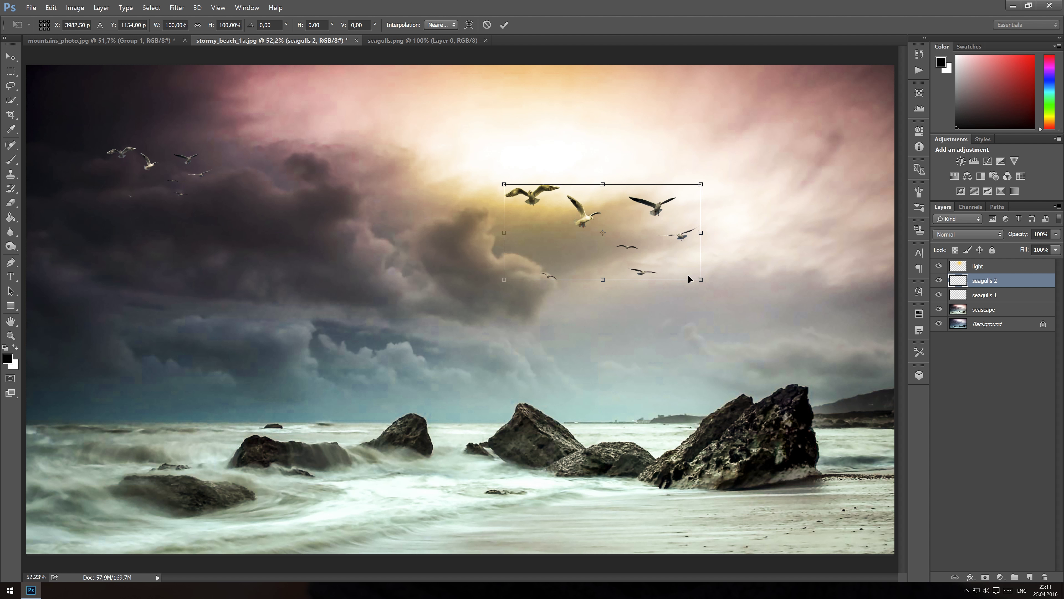
right_click(676, 250)
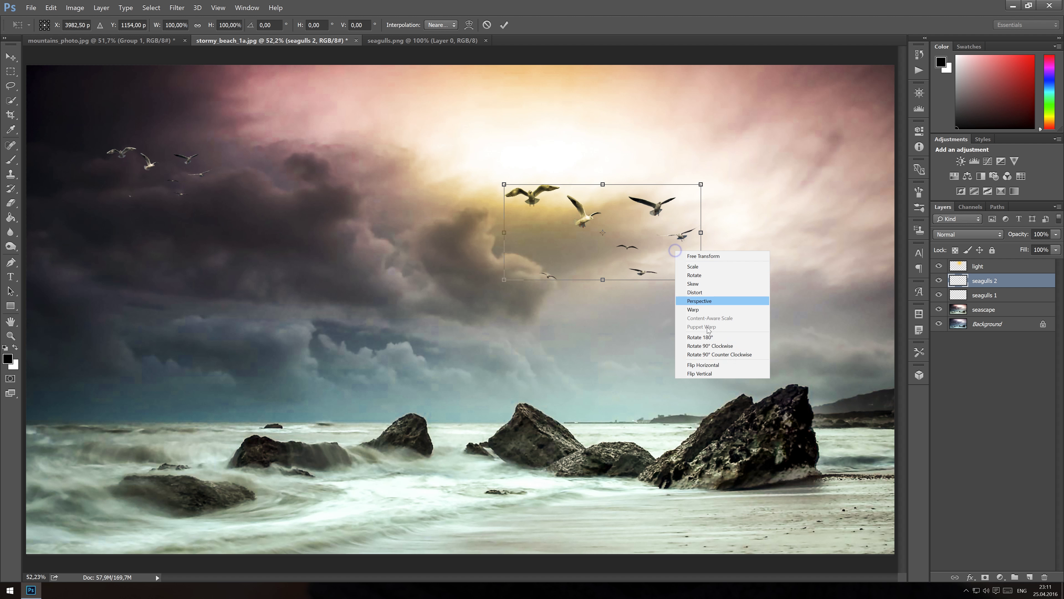
left_click(708, 365)
mouse_move(701, 280)
left_mouse_down()
mouse_move(632, 241)
mouse_move(732, 160)
left_mouse_up()
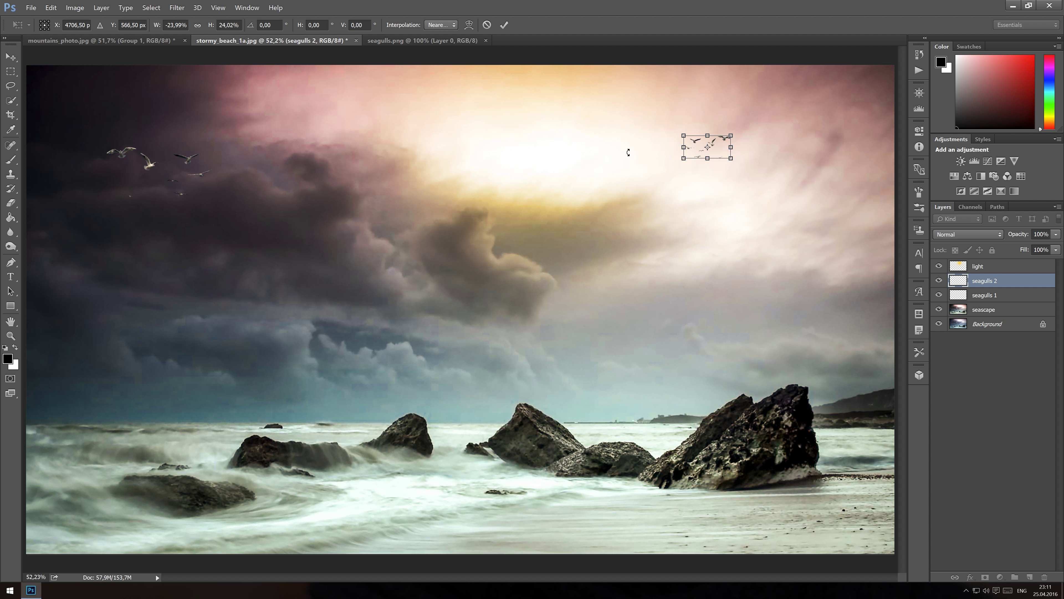
left_click(505, 25)
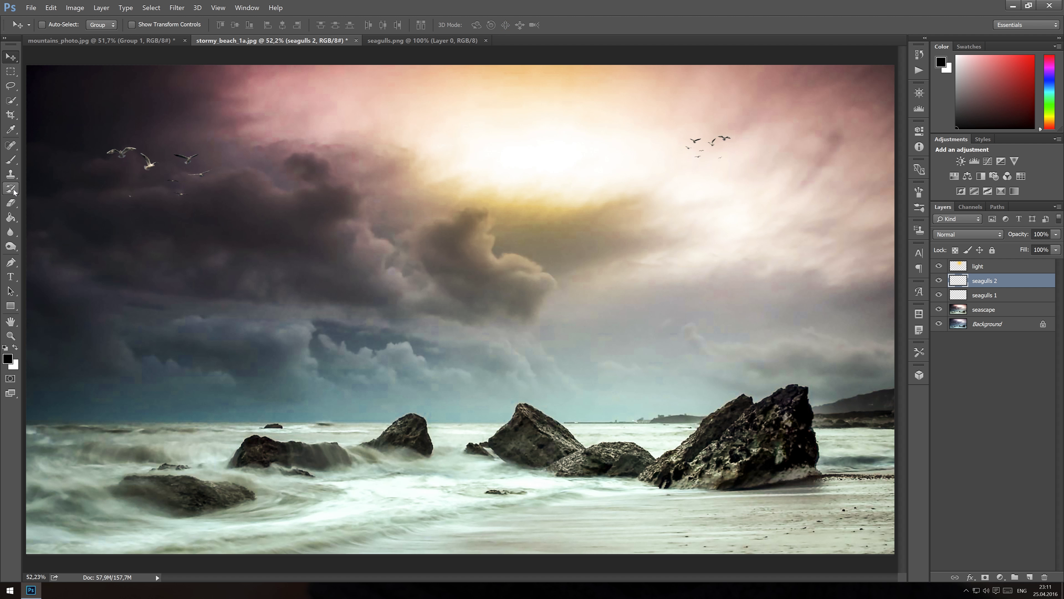
Erase the rightmost small seagull and its leftover fragment
left_click(12, 203)
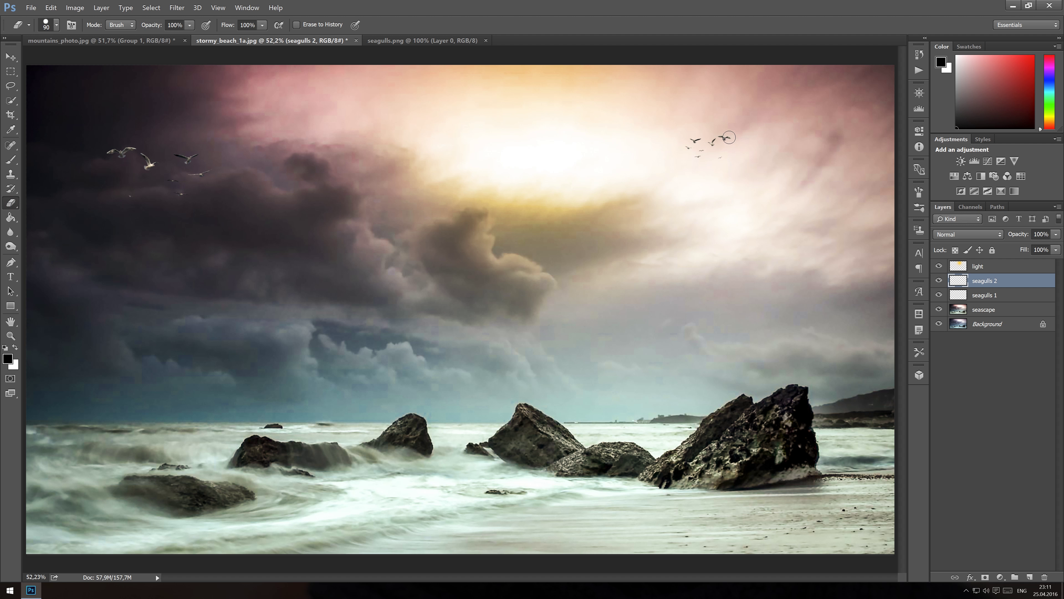
left_click(728, 137)
left_click_drag(727, 137, 708, 141)
Lasso the two largest gulls in seagulls.png, bring them into the beach composite and enlarge slightly
key("v")
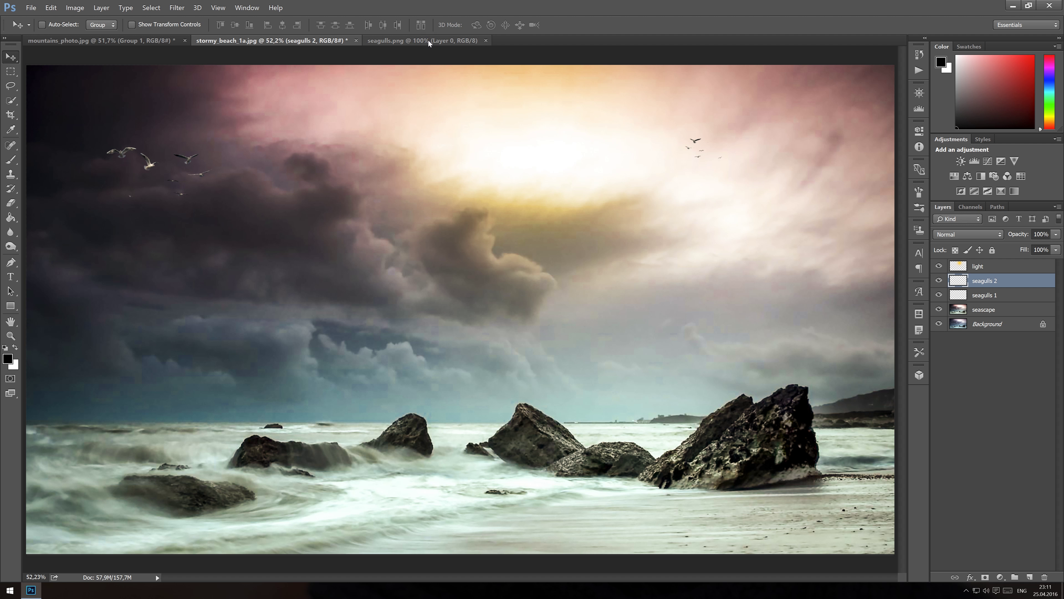
left_click(428, 40)
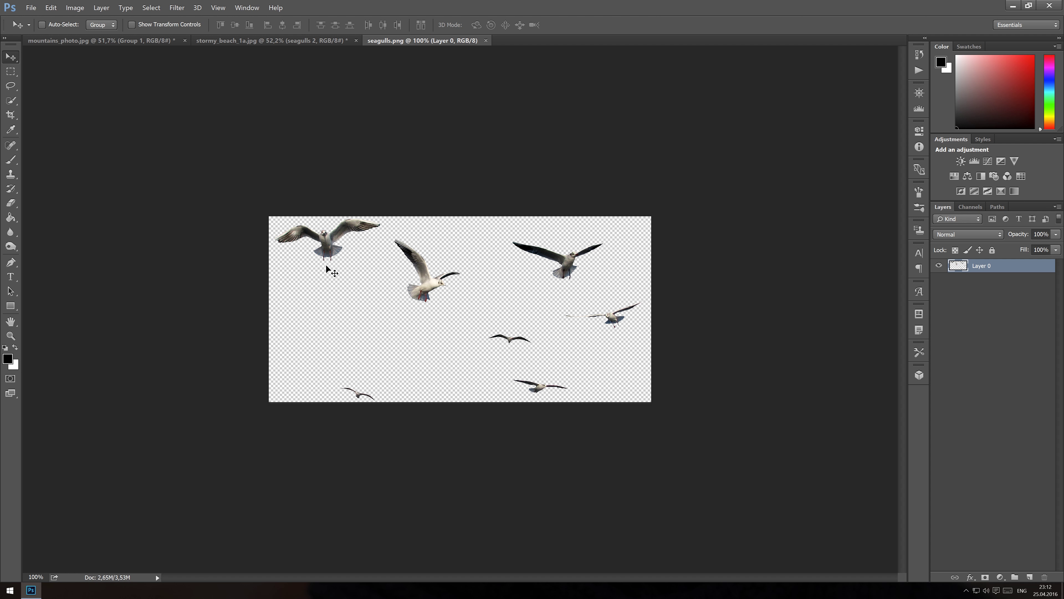
left_click(10, 85)
mouse_move(280, 260)
left_mouse_down()
mouse_move(386, 333)
mouse_move(377, 194)
mouse_move(279, 272)
left_mouse_up()
key("v")
mouse_move(383, 287)
left_mouse_down()
mouse_move(287, 45)
mouse_move(395, 173)
left_mouse_up()
left_click_drag(453, 219, 453, 219)
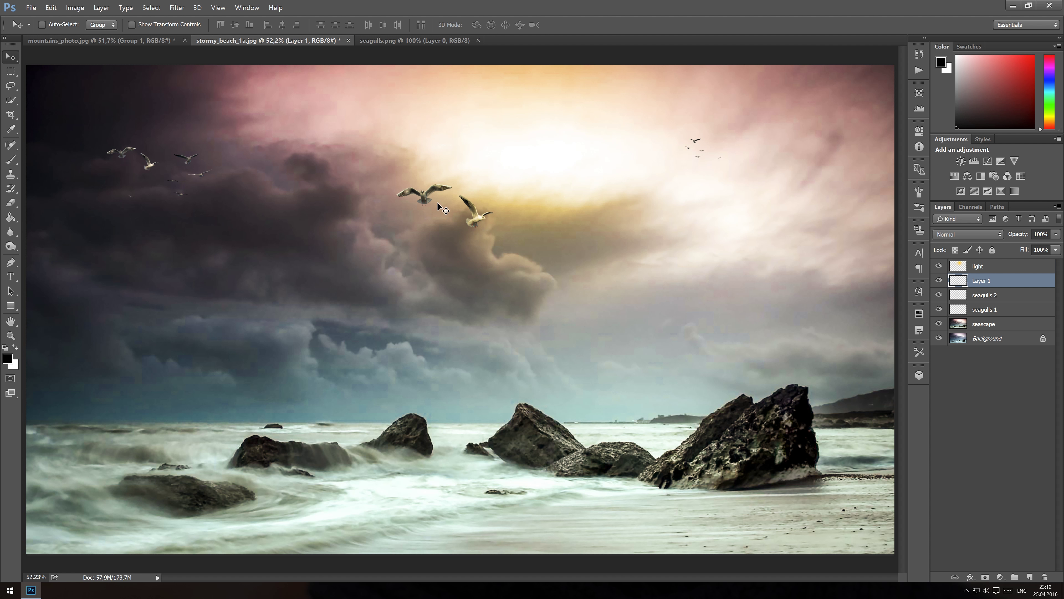
key("ctrl+t")
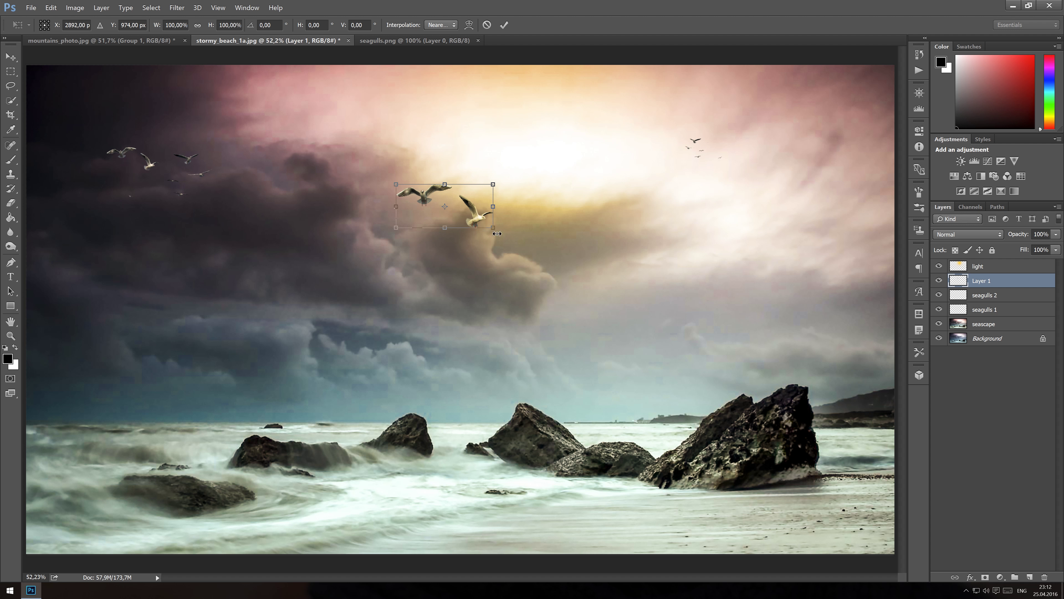
left_click_drag(495, 229, 495, 228)
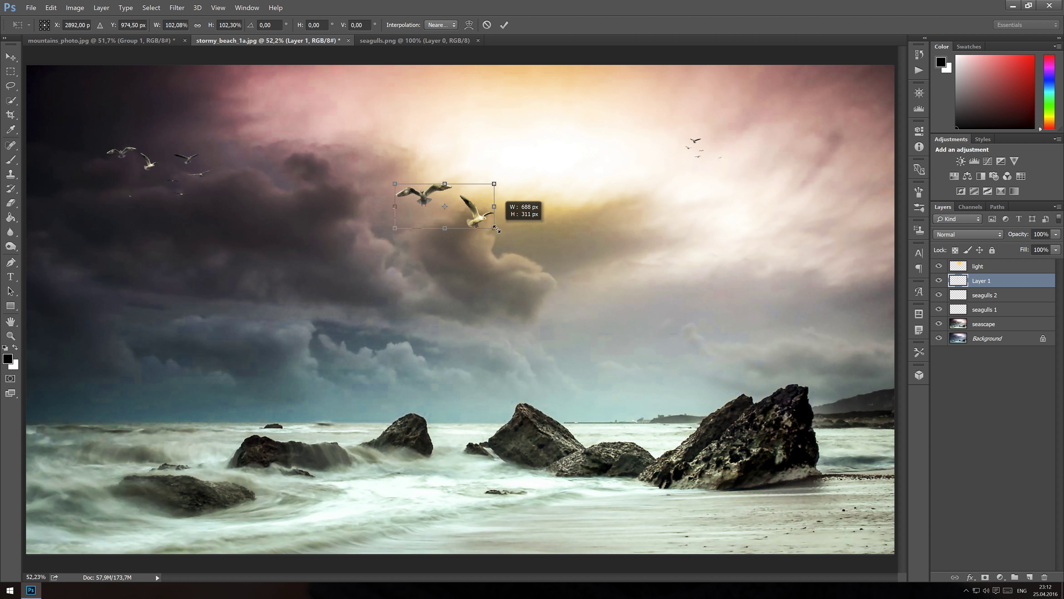
left_click(504, 24)
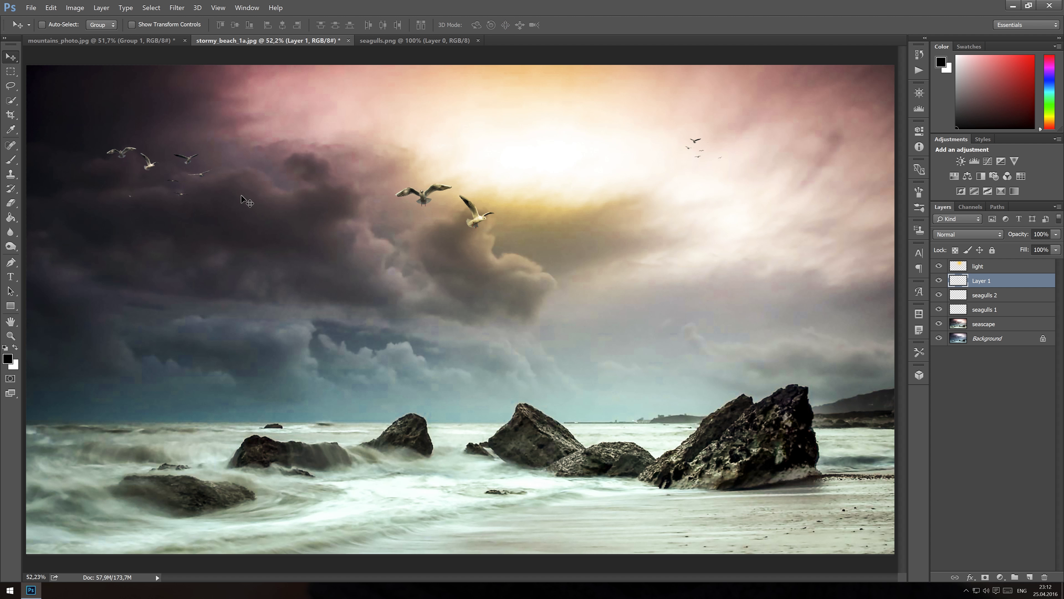
Mirror the right-hand gull horizontally and shift both gulls right and down in the sky
left_click(11, 86)
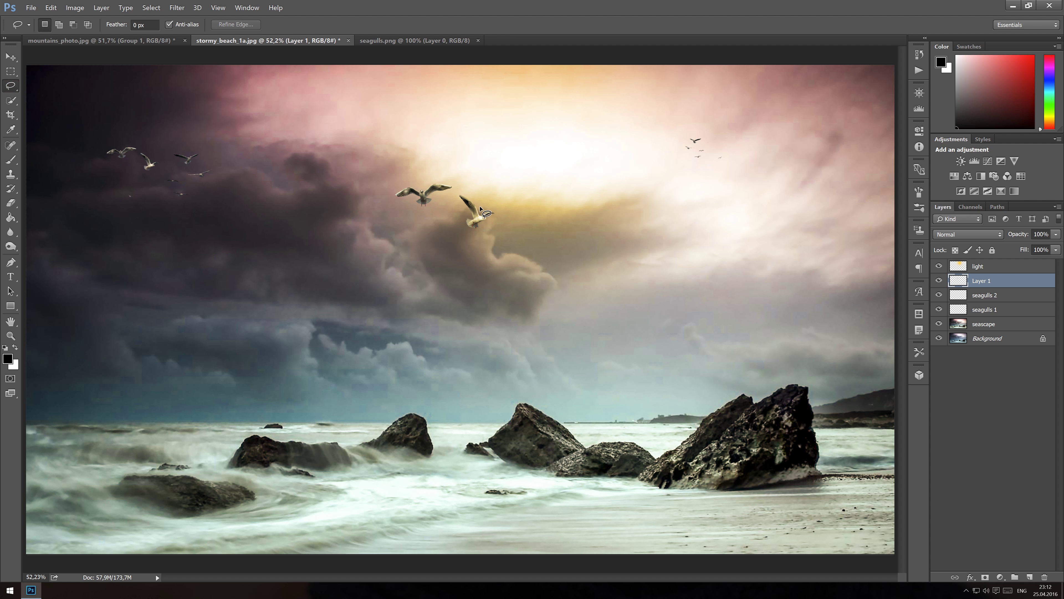
mouse_move(453, 196)
left_mouse_down()
mouse_move(472, 243)
mouse_move(453, 196)
left_mouse_up()
key("ctrl+t")
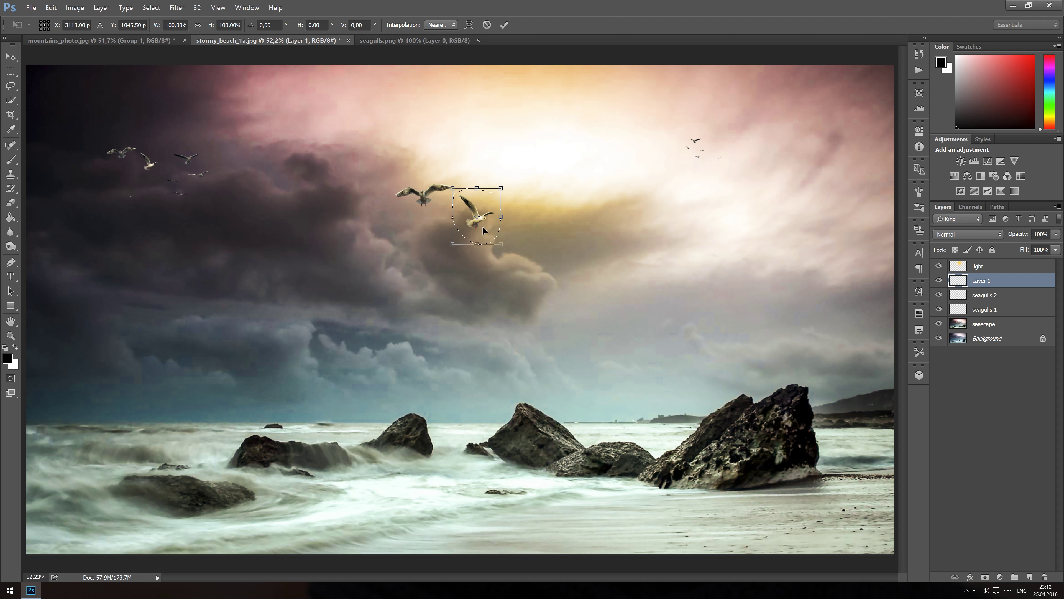
right_click(483, 229)
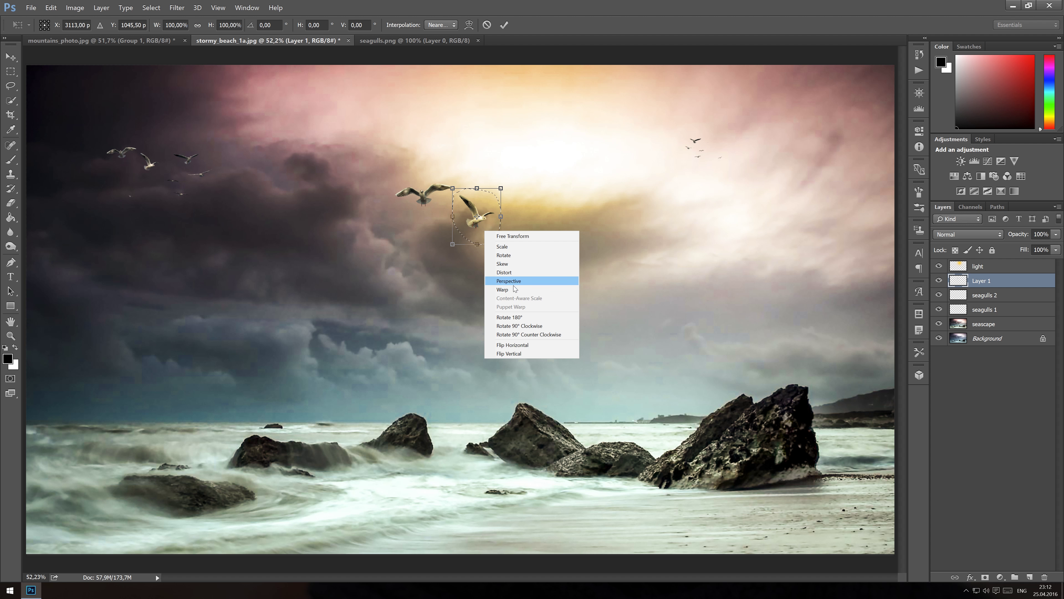
left_click(527, 346)
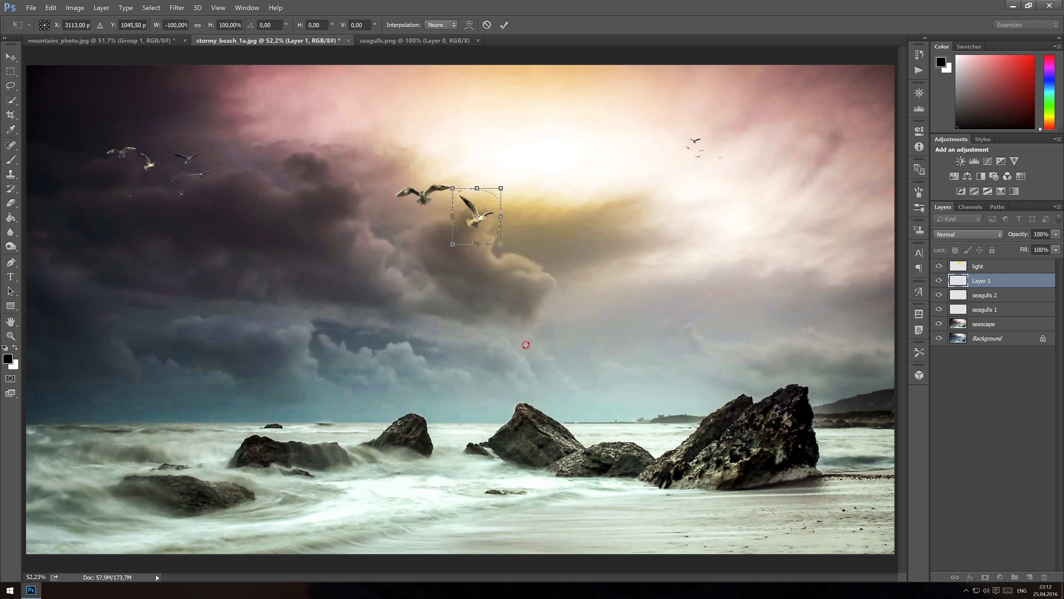
left_click(505, 25)
key("l")
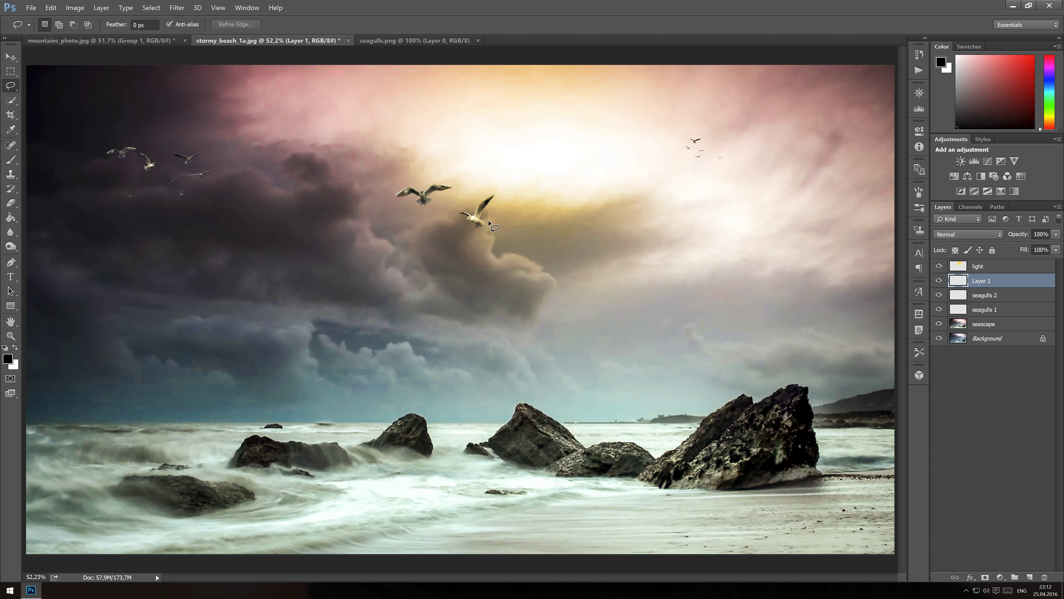
key("v")
mouse_move(479, 214)
left_mouse_down()
mouse_move(587, 261)
mouse_move(595, 247)
left_mouse_up()
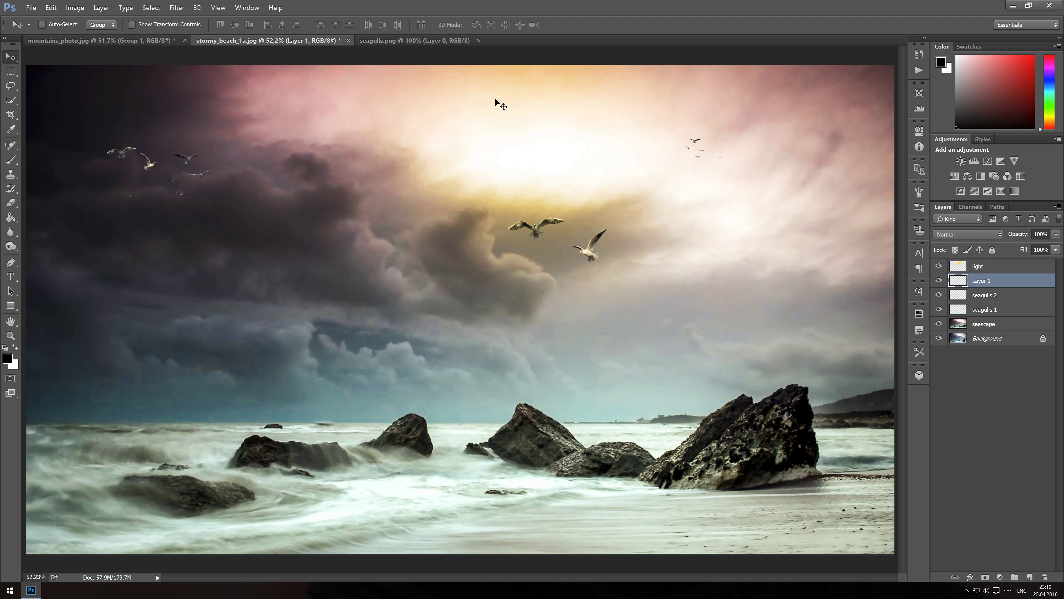
Rename the layer 'seagulls 3' and group all three gull layers as 'seagulls'
double_click(982, 280)
type("seagulls 3")
key("Return")
left_click(1008, 310, "shift")
key("ctrl+g")
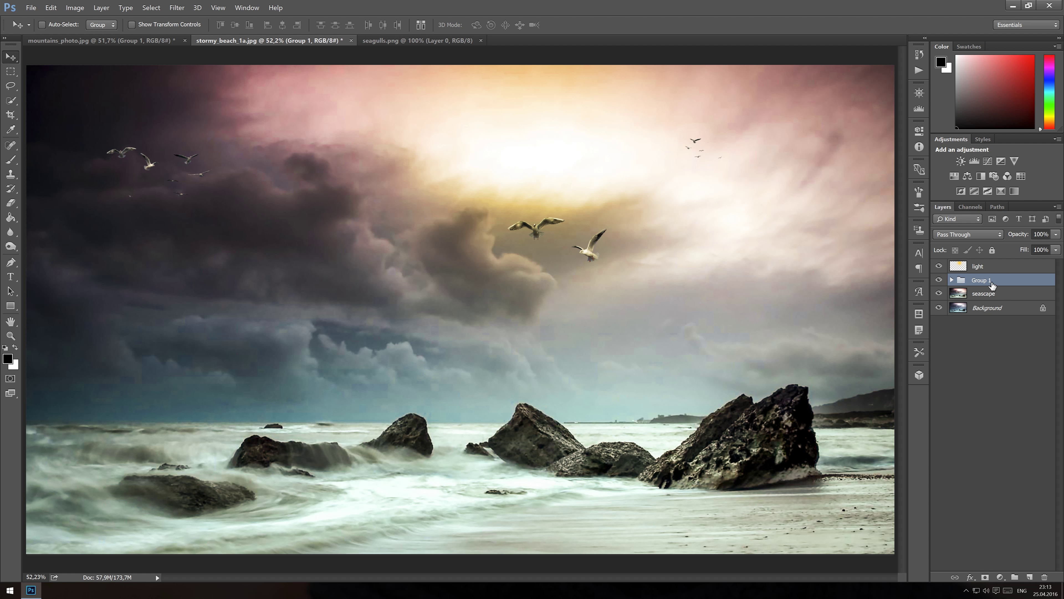
type("seagulls")
key("Return")
Stamp the selected visible layers into a merged layer on top with Ctrl+Alt+Shift+E
left_click(989, 295)
left_click(995, 269)
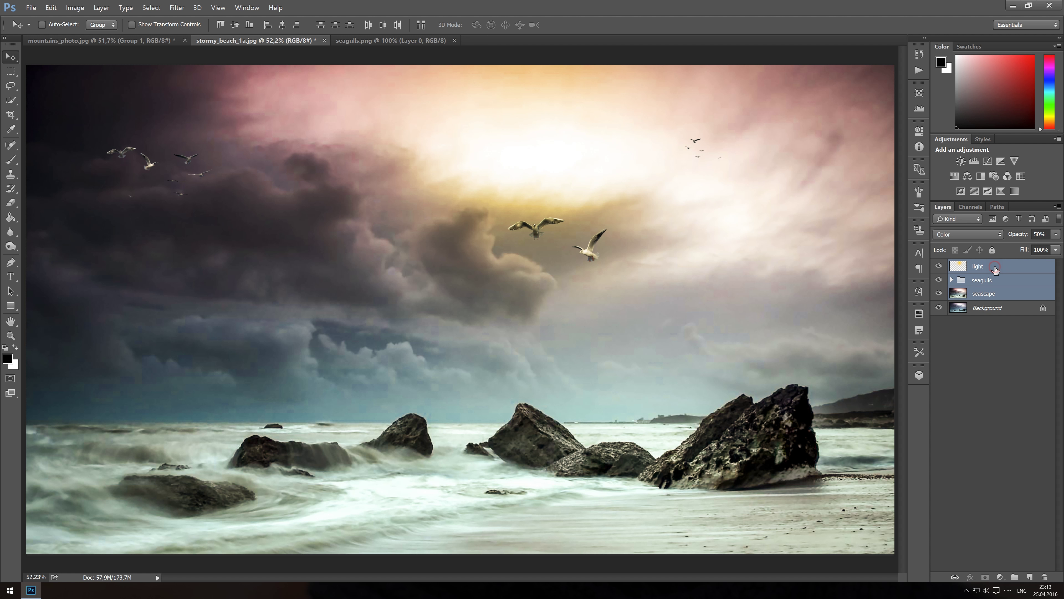
key("ctrl+shift+alt+e")
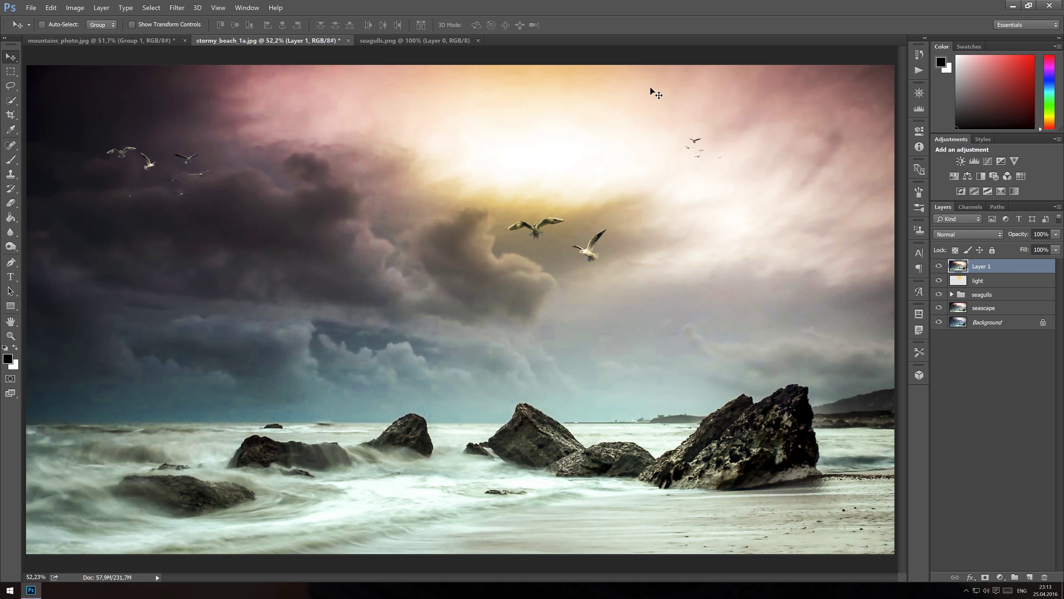
right_click(528, 41)
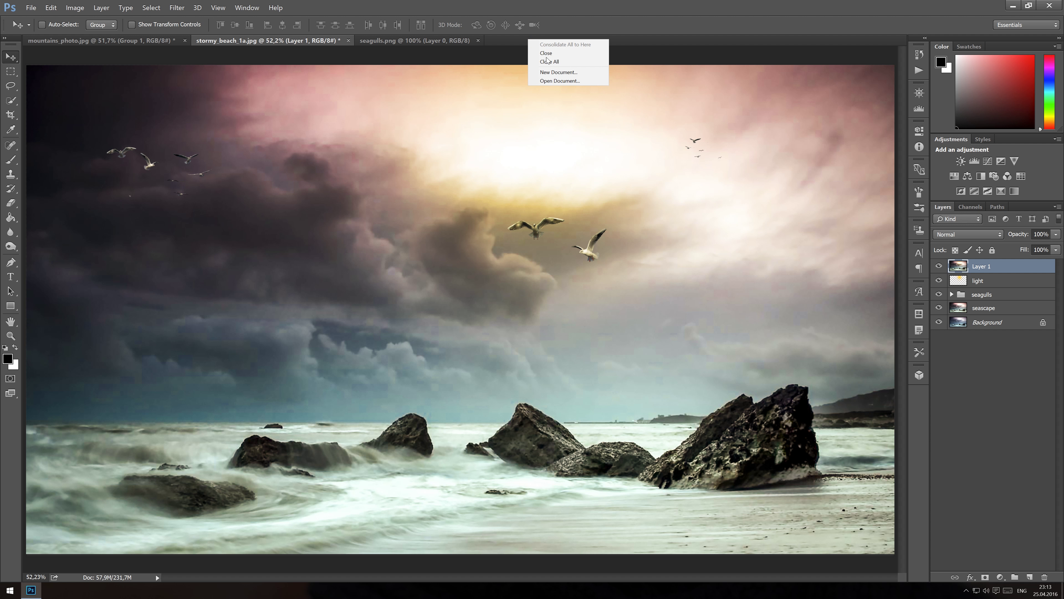
Open girl_1a.jpg and quick-select the girl, removing floor near the skirt hem
left_click(554, 81)
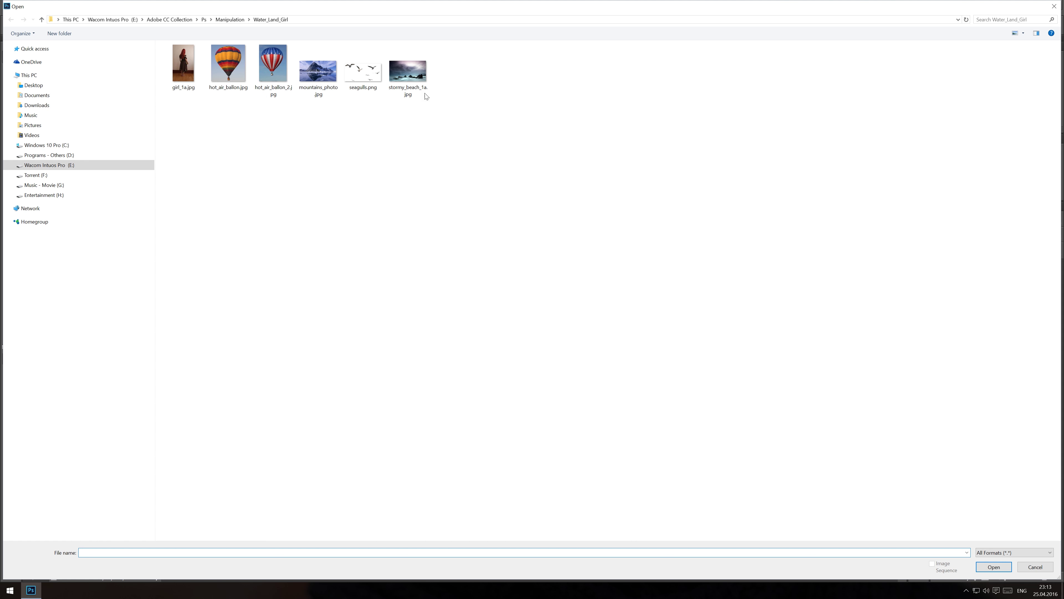
double_click(188, 62)
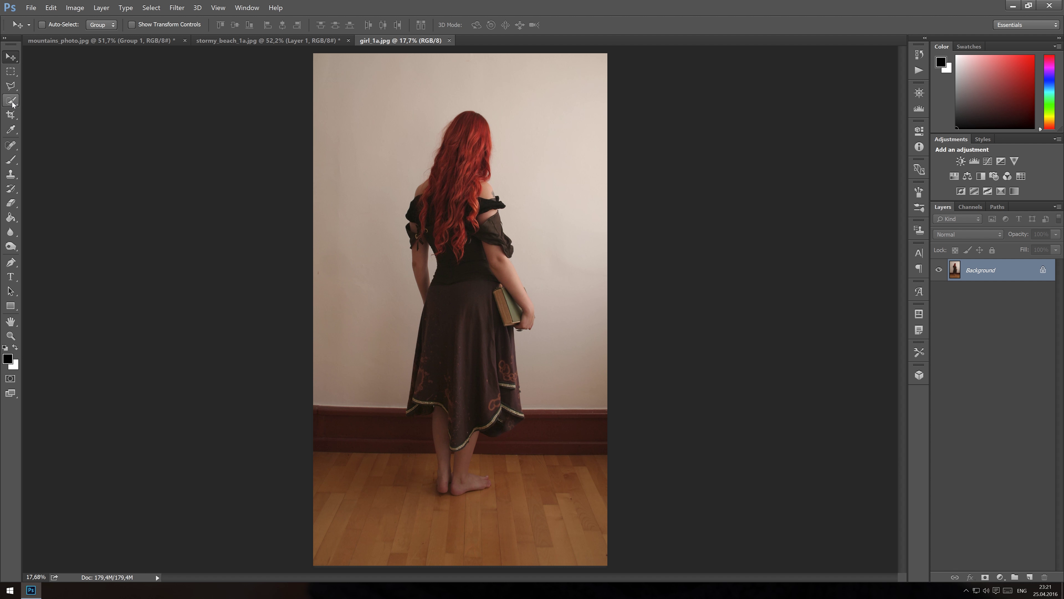
left_click(10, 100)
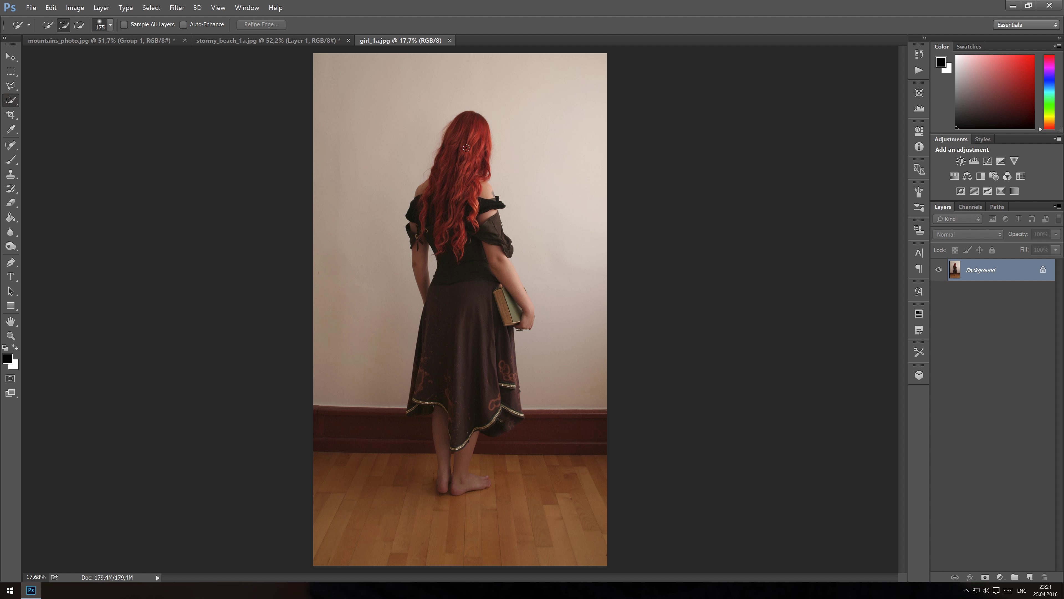
mouse_move(467, 138)
left_mouse_down()
mouse_move(472, 312)
mouse_move(502, 383)
left_mouse_up()
left_click_drag(420, 406, 438, 427)
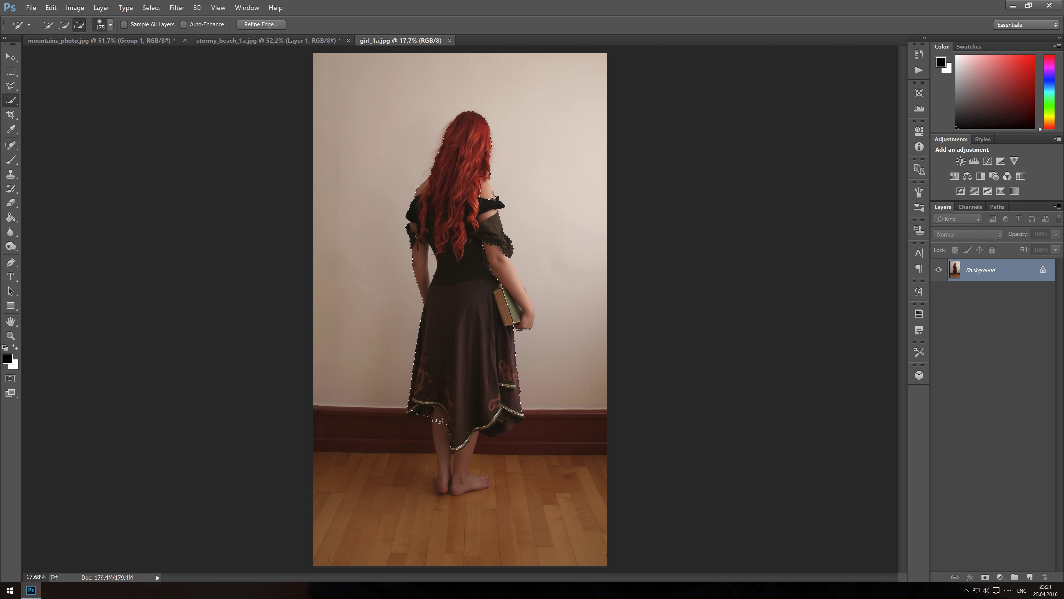
Add the arm, book, shoulder and hair edges to the girl's selection
key("alt")
left_click_drag(510, 291, 519, 308)
left_click_drag(482, 193, 483, 189)
left_click_drag(449, 132, 451, 127)
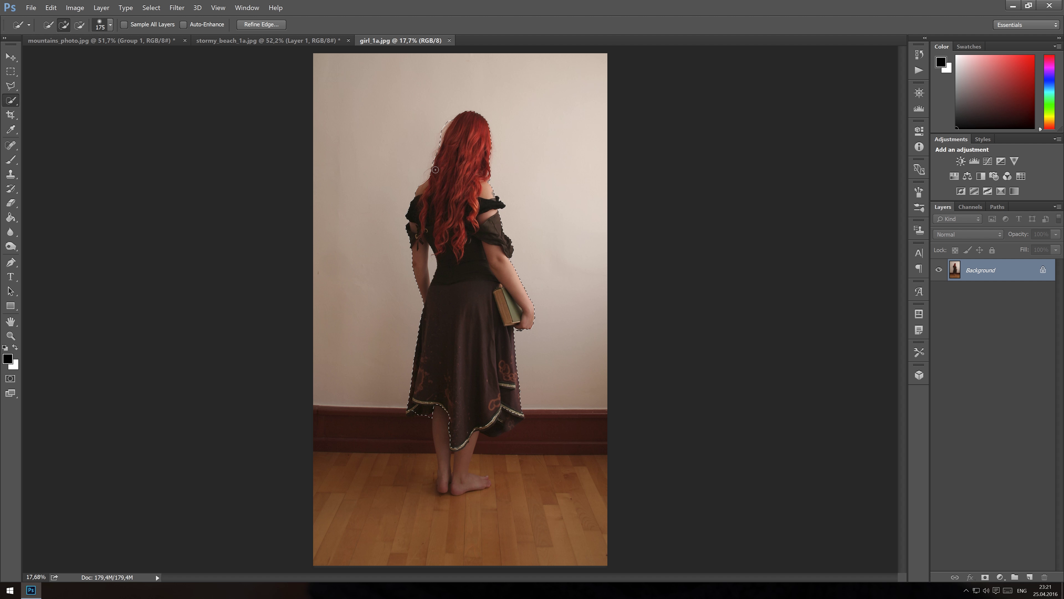
left_click_drag(437, 161, 436, 115)
left_click(258, 23)
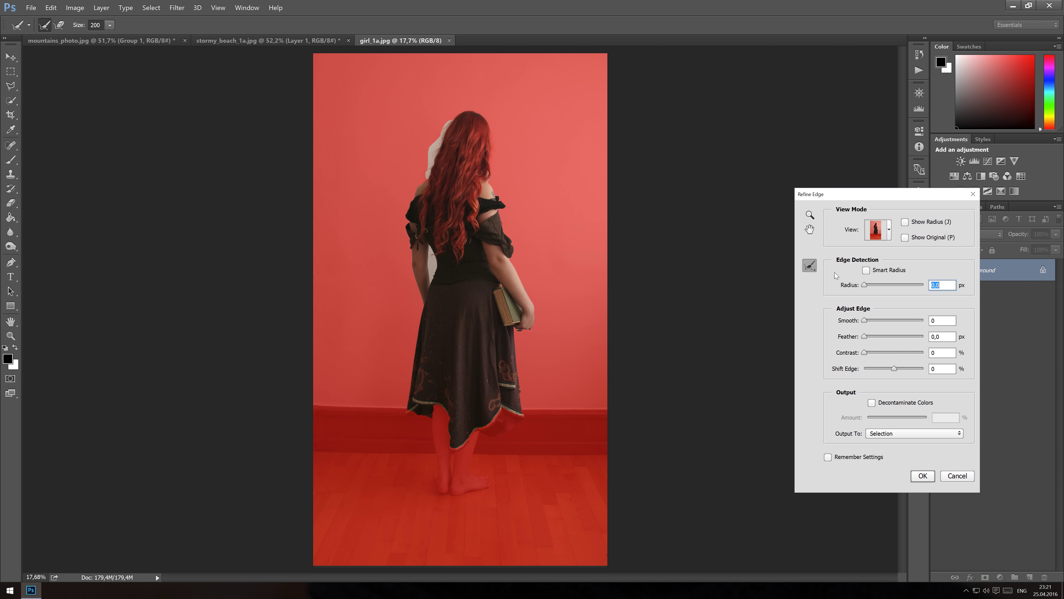
Refine the hair edges with Smart Radius, apply, and copy the girl to a new layer
left_click(867, 271)
left_click_drag(457, 117, 442, 133)
mouse_move(464, 112)
left_mouse_down()
mouse_move(480, 113)
mouse_move(490, 133)
mouse_move(488, 167)
left_mouse_up()
left_click_drag(432, 146, 424, 162)
left_click(494, 183)
left_click(922, 476)
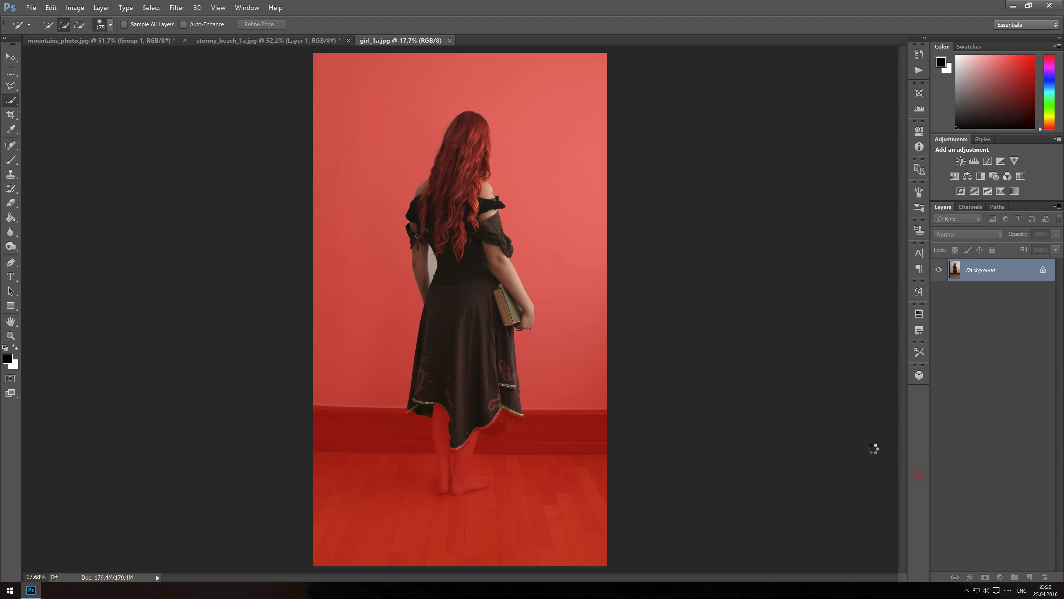
key("ctrl+j")
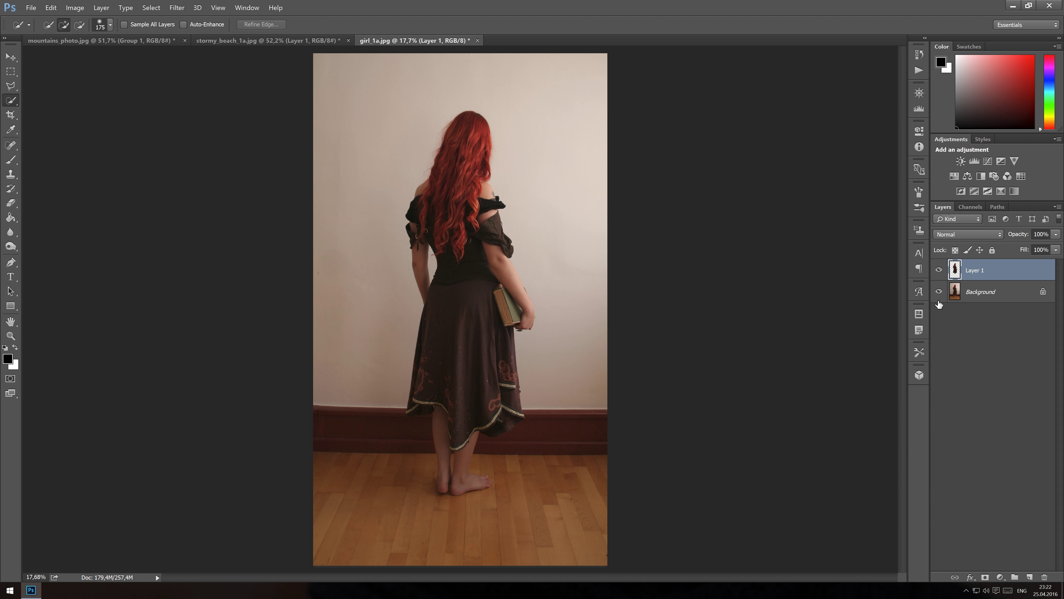
Hide the Background layer so only the cut-out girl shows
left_click(938, 291)
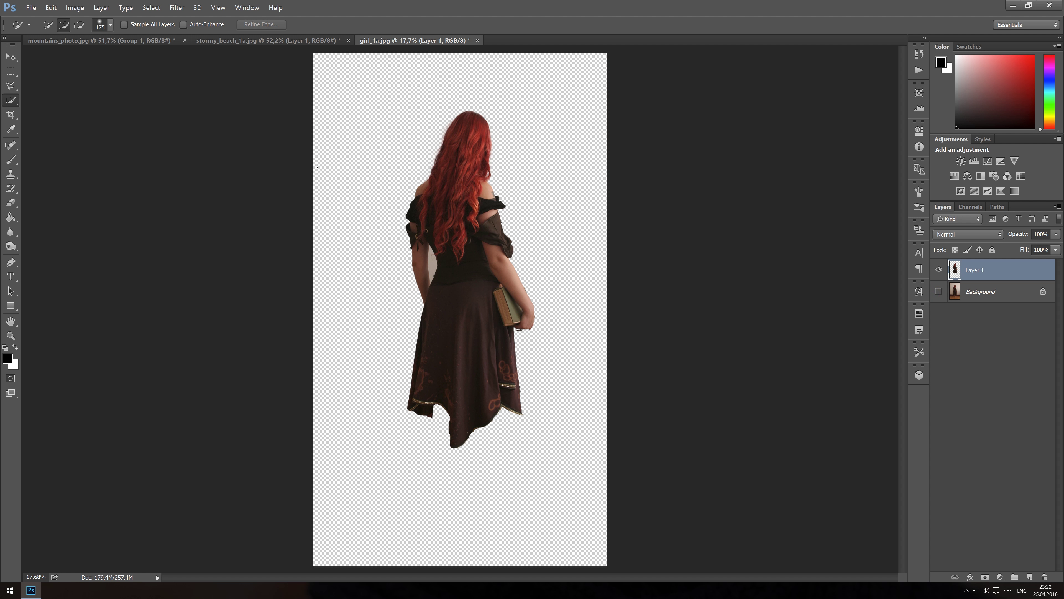
right_click(13, 103)
left_click(25, 111)
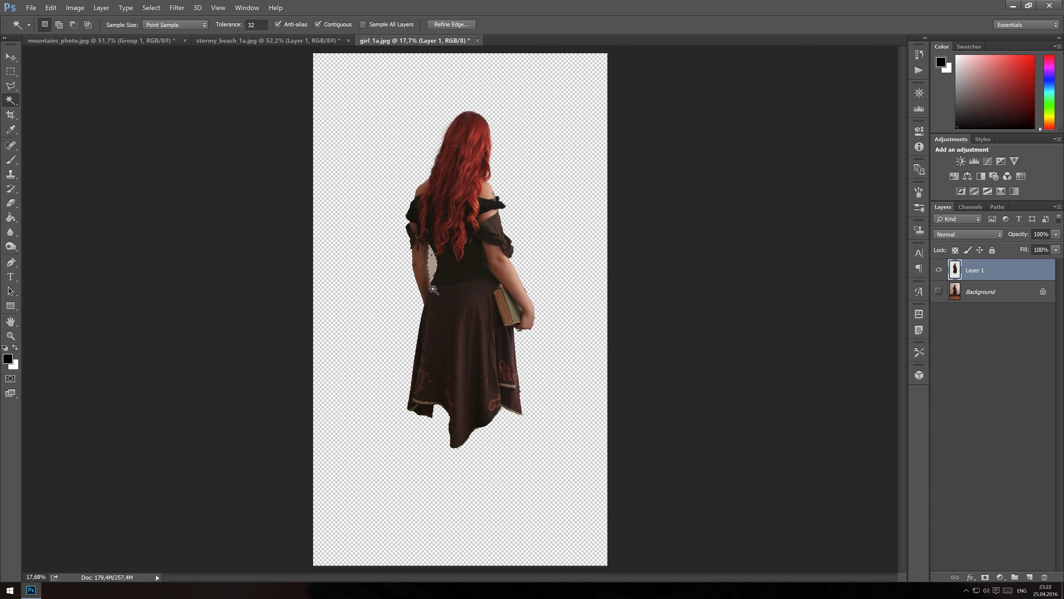
left_click(10, 100)
left_click(36, 99)
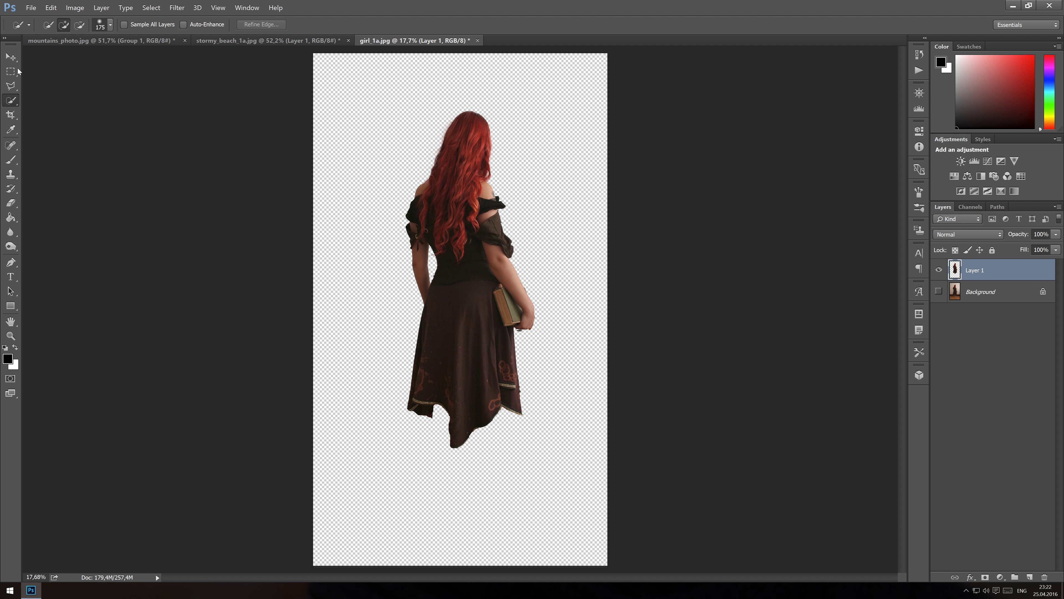
left_click(11, 57)
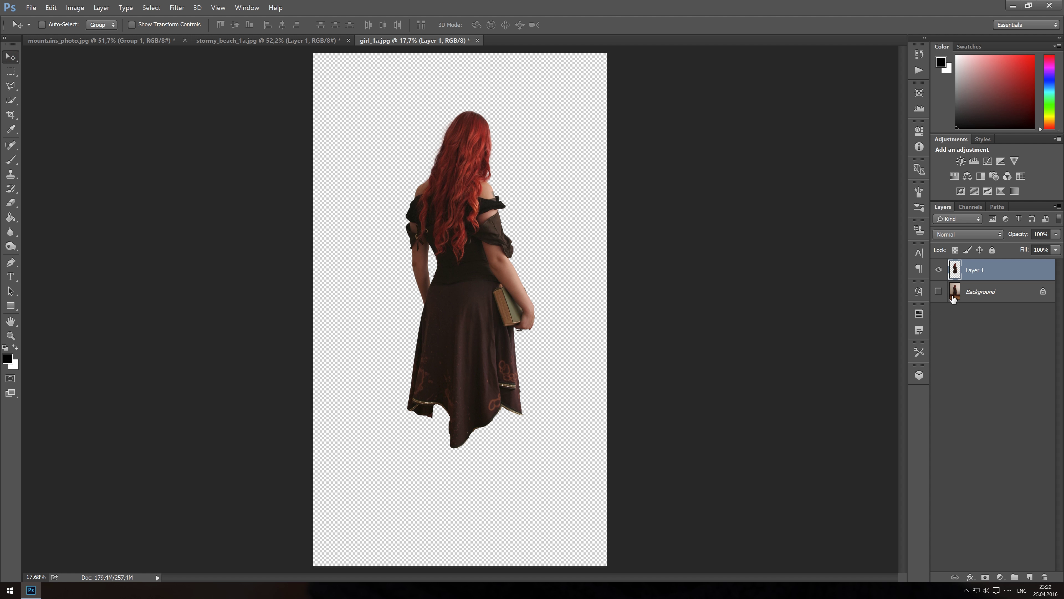
Rename the cut-out girl's layer to 'girl'
double_click(978, 271)
type("girl")
key("Return")
right_click(499, 39)
Create a transparent 6750 × 6000 px canvas and copy the mountain Layer 1 into it as Layer 2
left_click(528, 74)
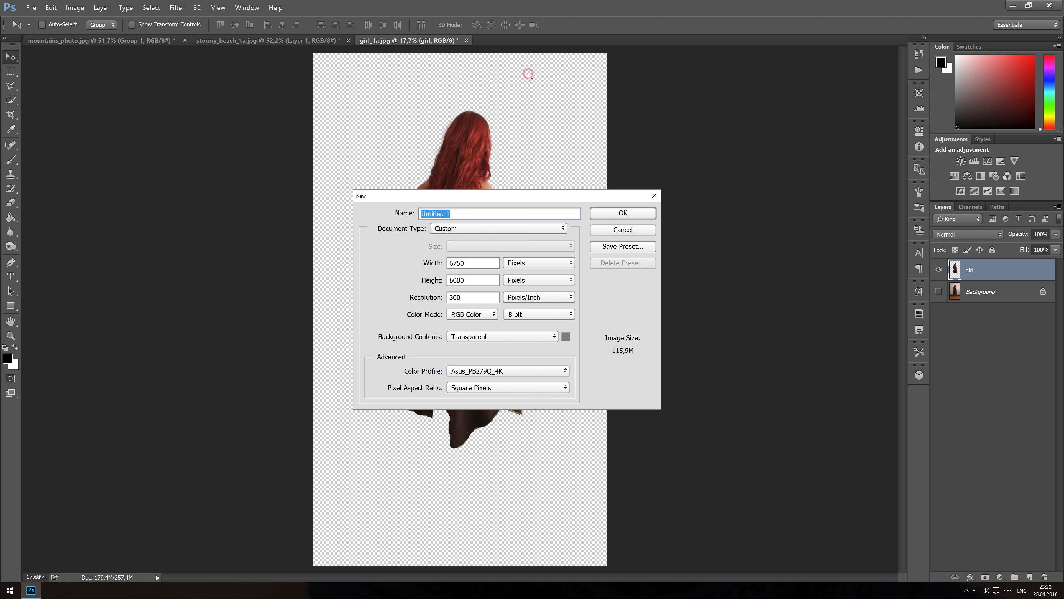
left_click(621, 213)
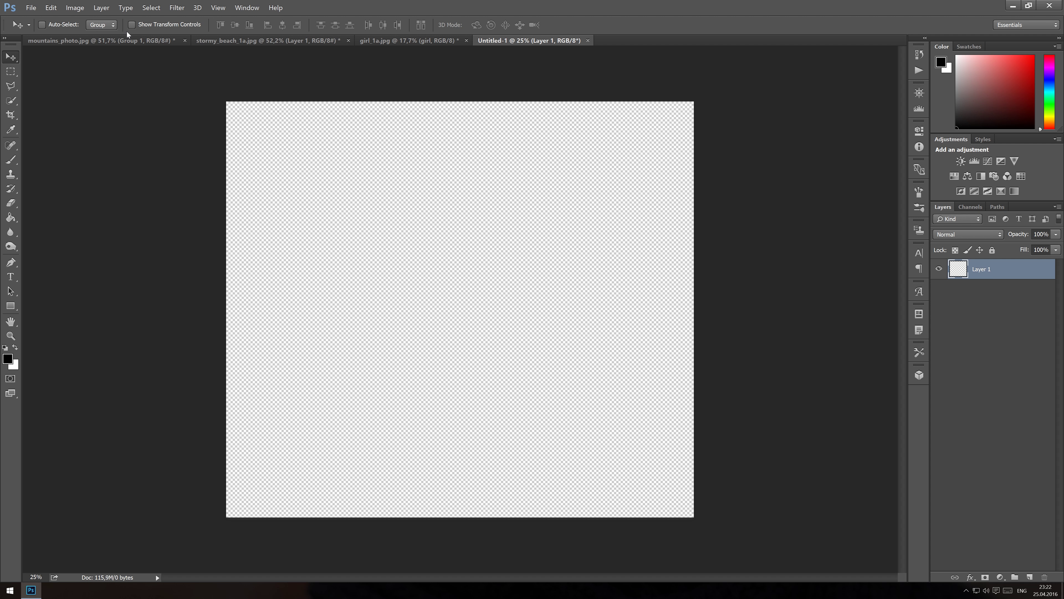
left_click(124, 40)
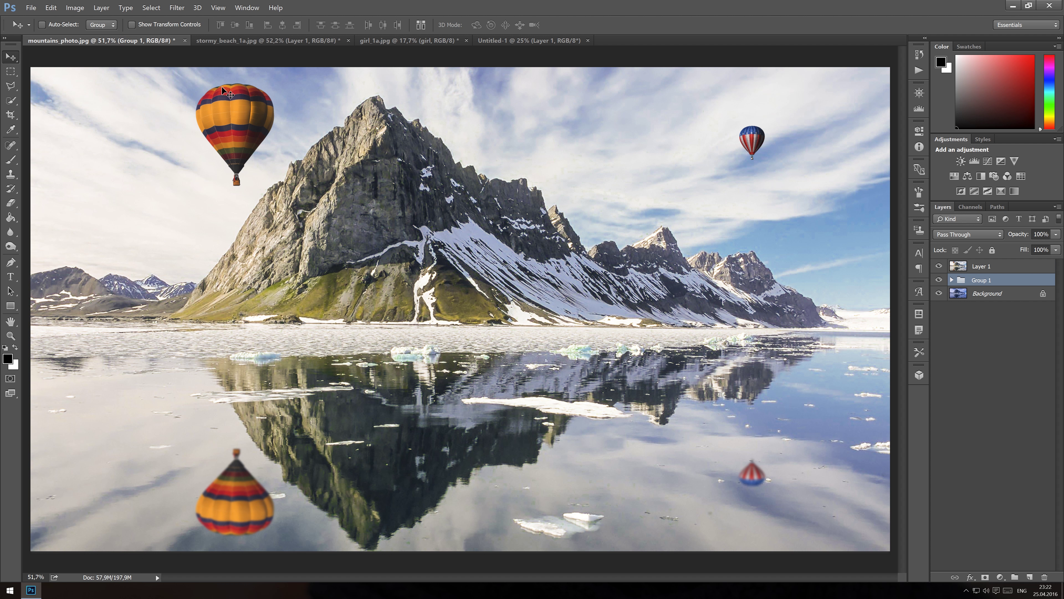
left_click(960, 269)
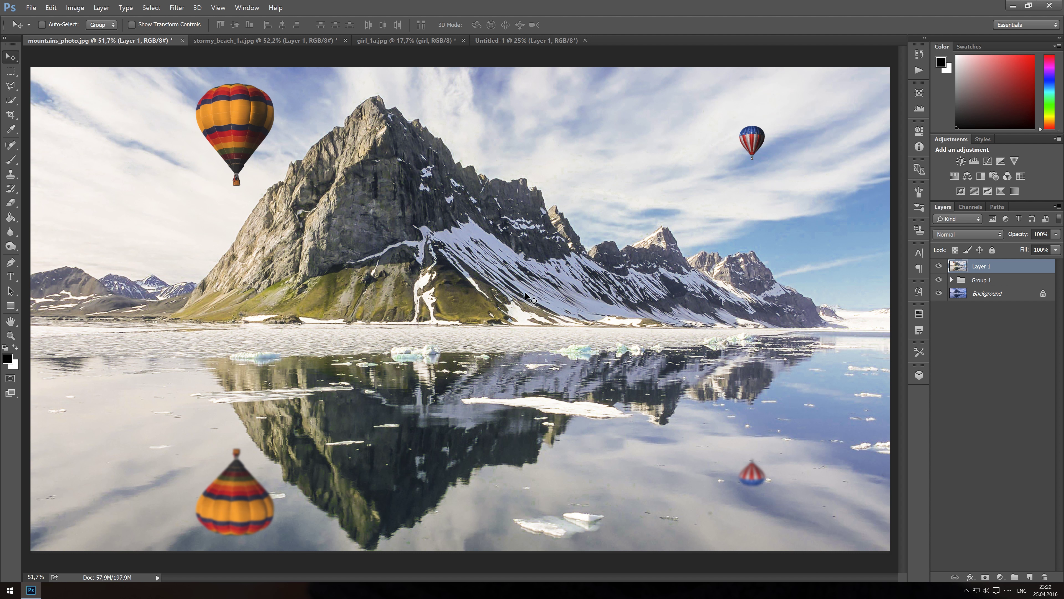
mouse_move(525, 296)
left_mouse_down()
mouse_move(554, 260)
mouse_move(510, 278)
mouse_move(516, 314)
left_mouse_up()
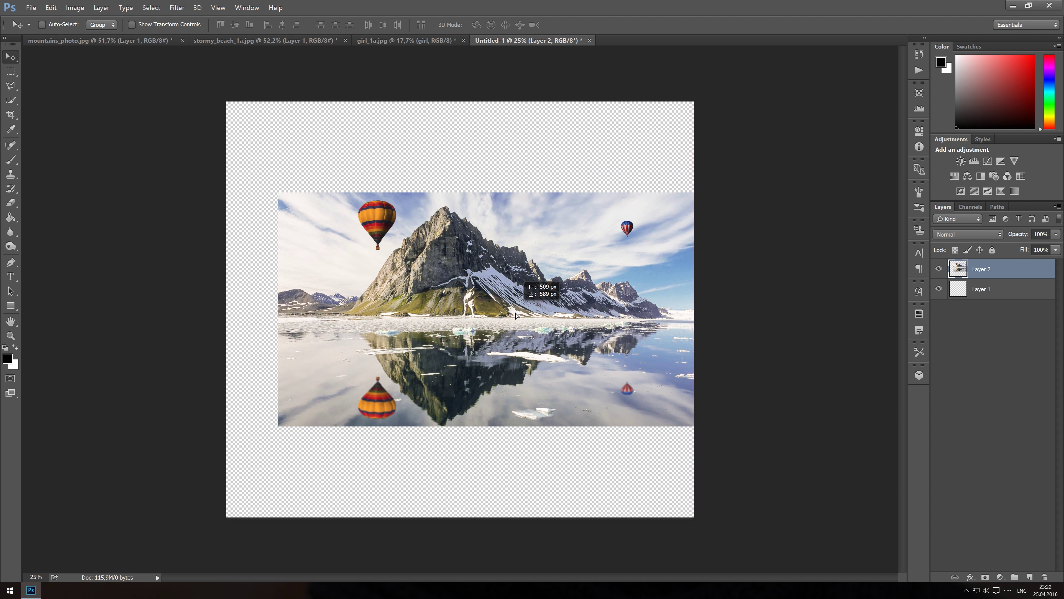
left_click_drag(515, 315, 516, 314)
key("ctrl+t")
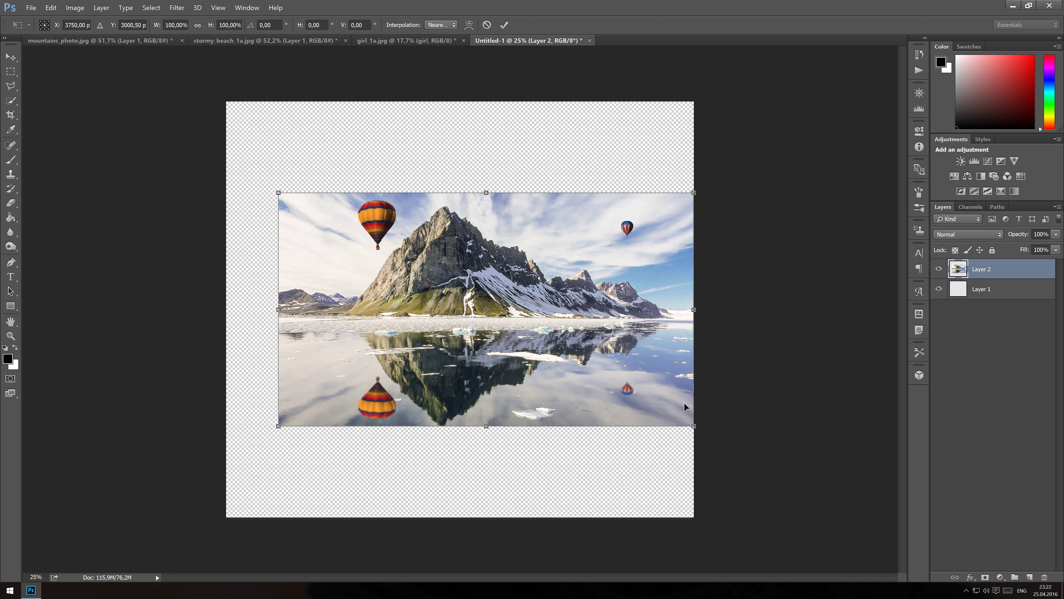
Rotate the mountain Layer 2 by 90° and snap it against the right canvas edge
mouse_move(705, 435)
left_mouse_down()
mouse_move(460, 460)
mouse_move(436, 423)
left_mouse_up()
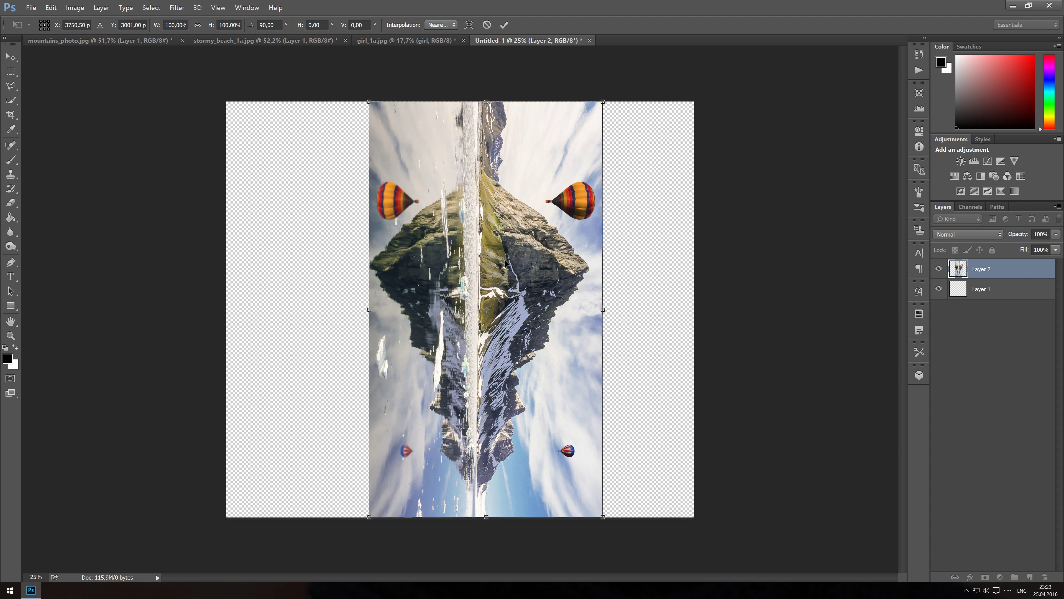
left_click_drag(518, 265, 585, 264)
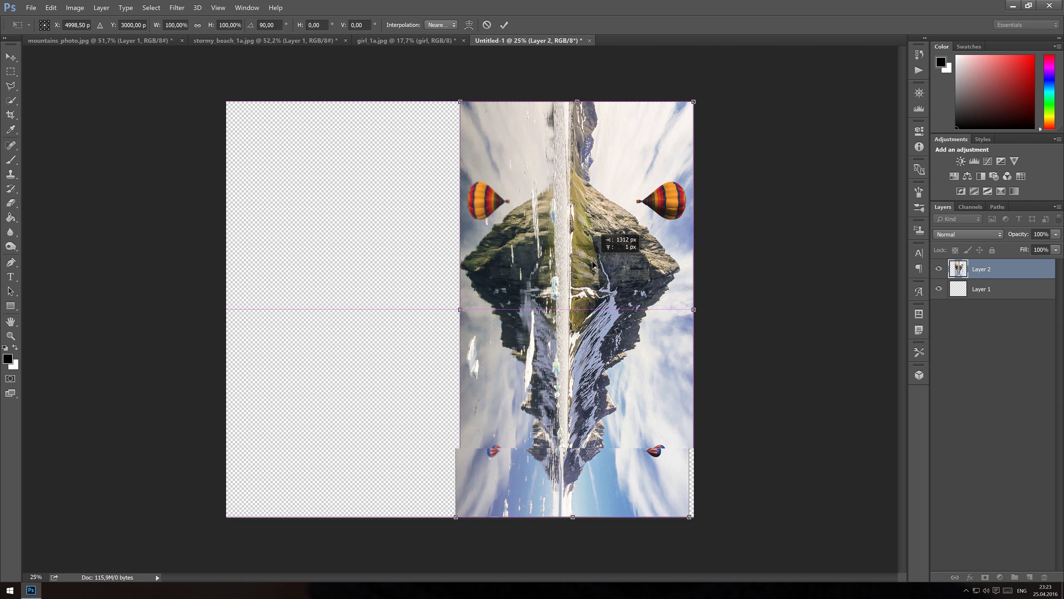
left_click_drag(585, 264, 599, 264)
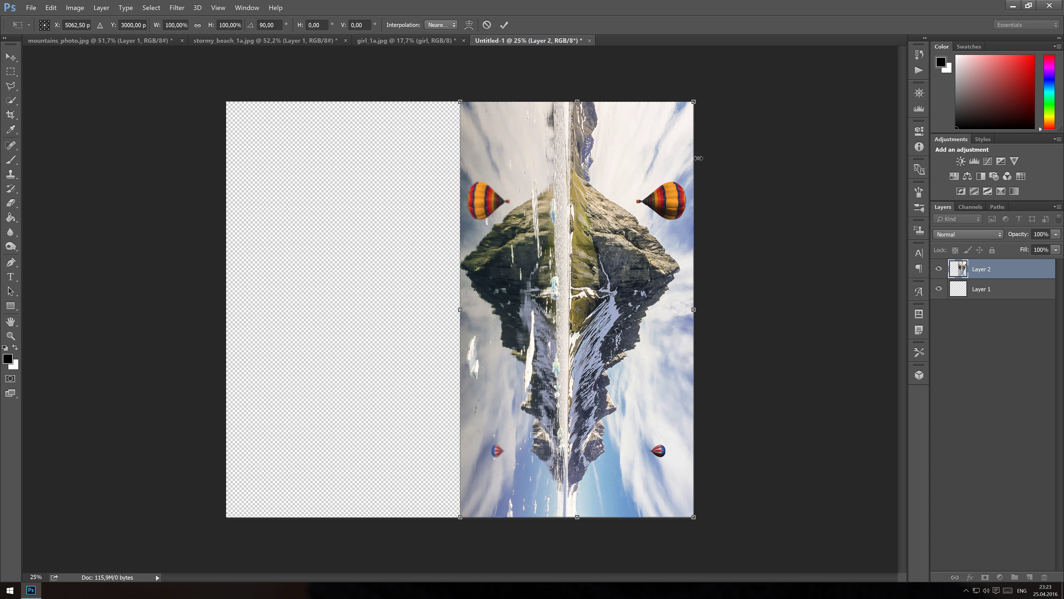
left_click(505, 25)
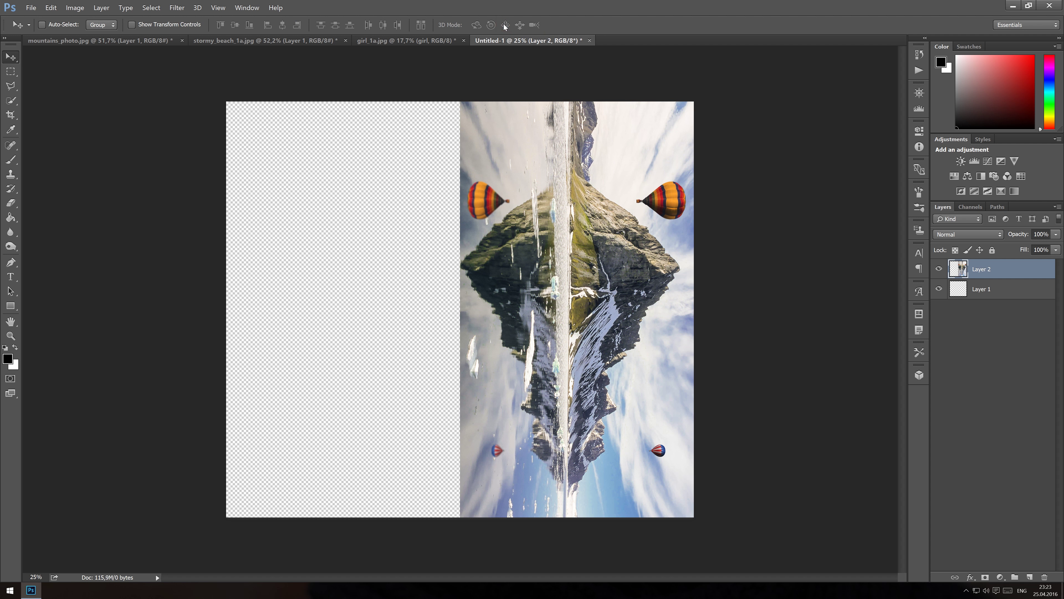
Copy the stormy_beach_1a.jpg seascape into Untitled-1 as Layer 3
left_click(257, 40)
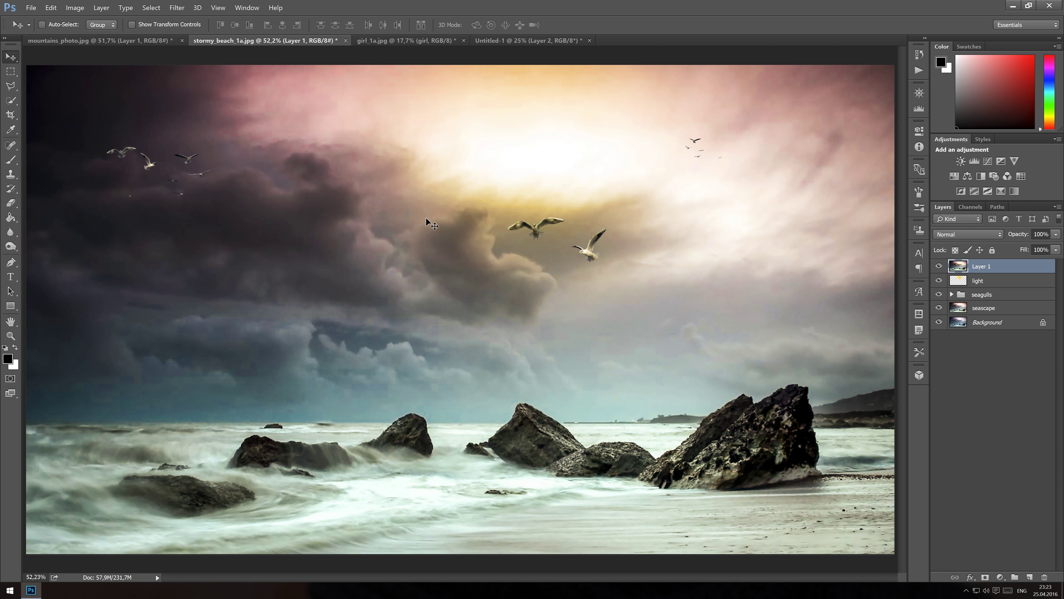
mouse_move(418, 232)
left_mouse_down()
mouse_move(497, 40)
mouse_move(382, 220)
left_mouse_up()
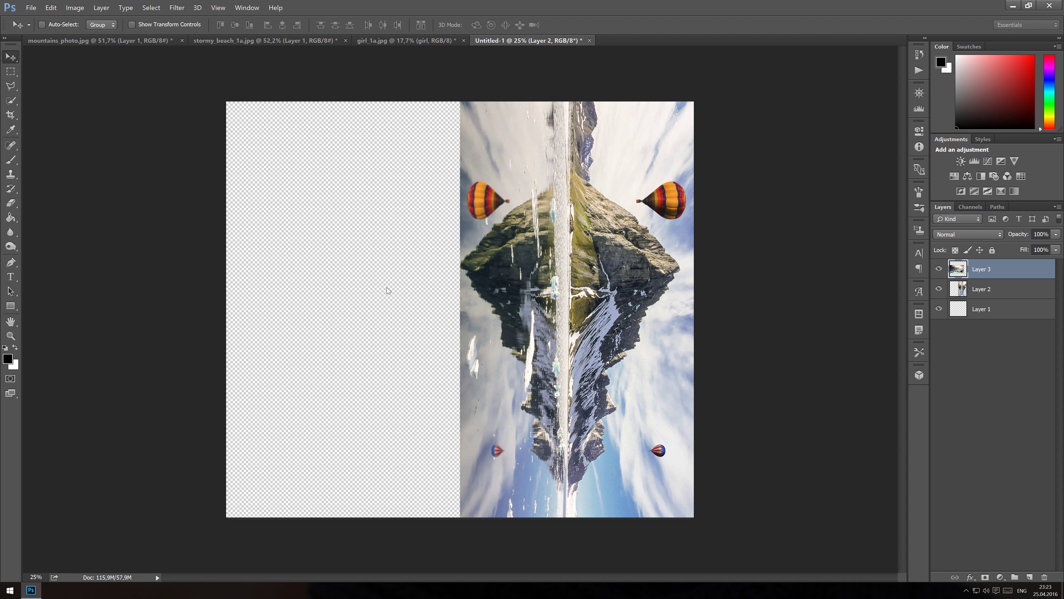
mouse_move(371, 256)
left_mouse_down()
mouse_move(386, 286)
mouse_move(420, 289)
mouse_move(407, 288)
left_mouse_up()
Rotate the seascape layer -90° so it fills the left half of the canvas
key("ctrl+t")
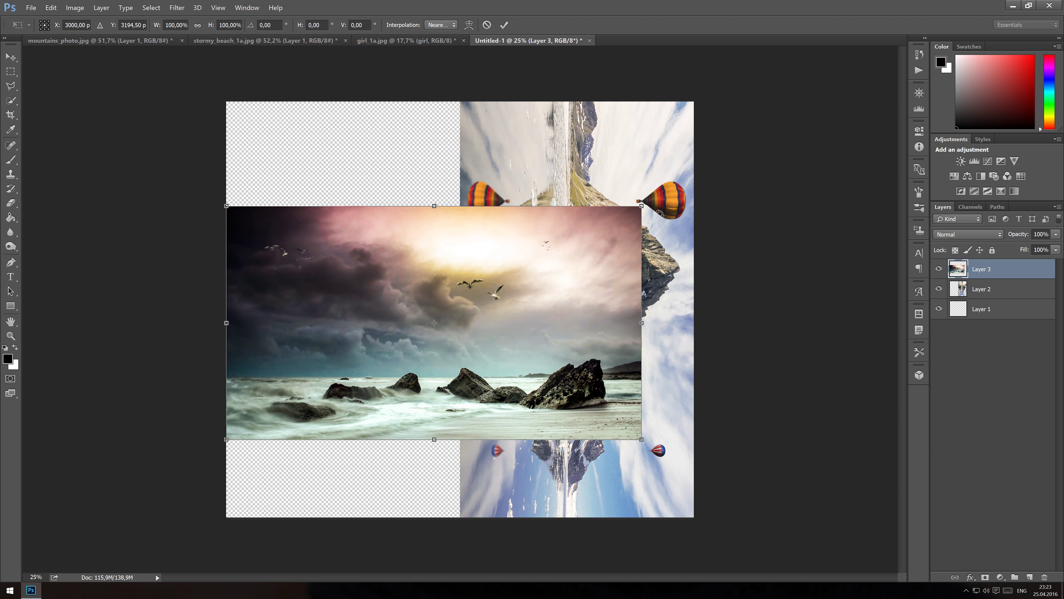
left_click(661, 214, "alt")
key("Return")
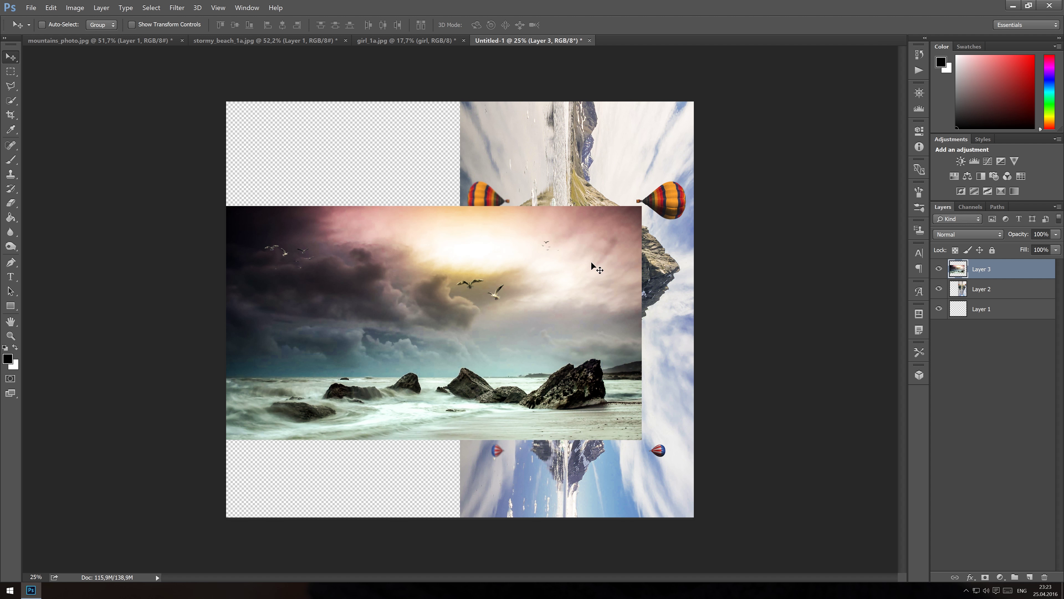
key("ctrl+t")
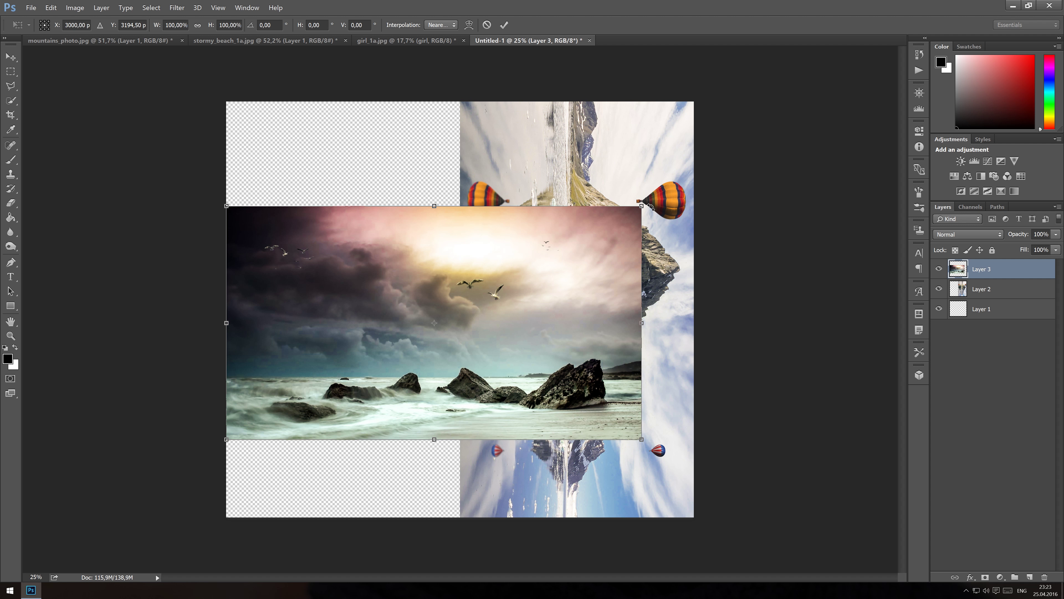
mouse_move(651, 206)
left_mouse_down()
mouse_move(417, 166)
mouse_move(414, 235)
mouse_move(377, 243)
left_mouse_up()
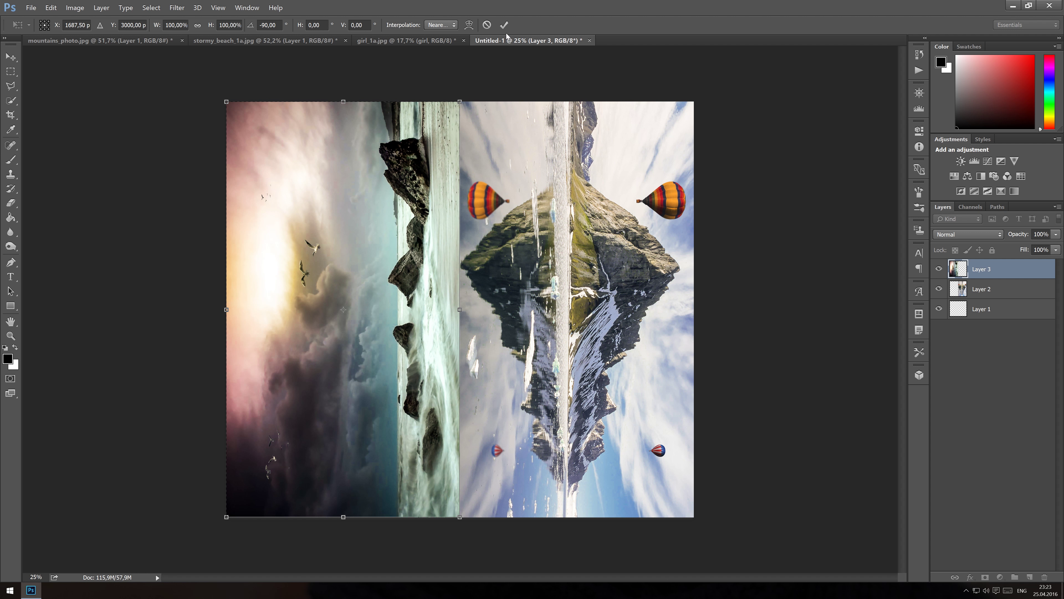
left_click(504, 25)
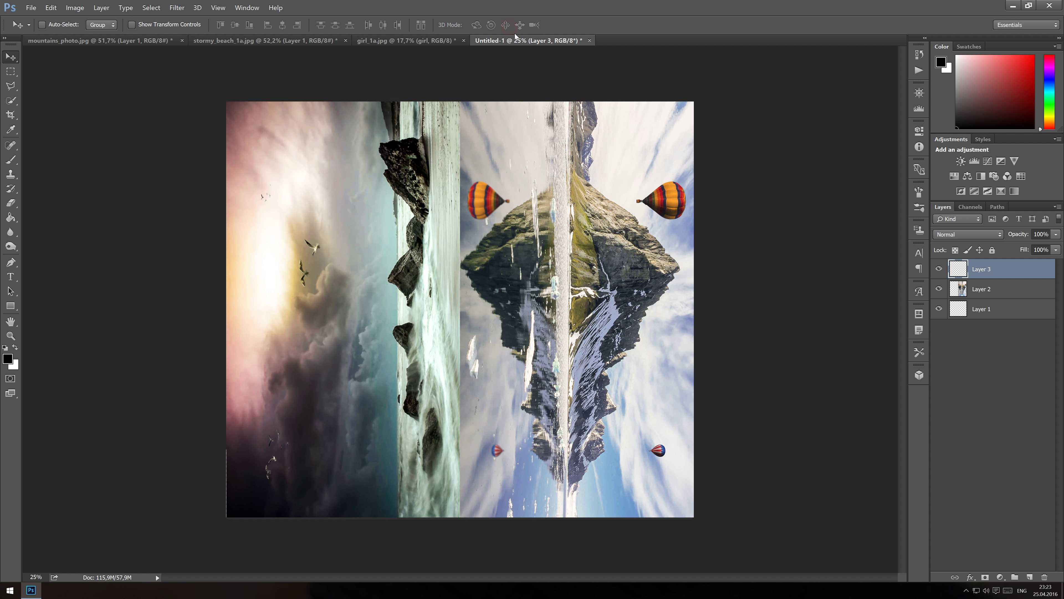
Widen the mountain Layer 2 to about 109% and add a layer mask to seascape Layer 3
left_click(958, 291)
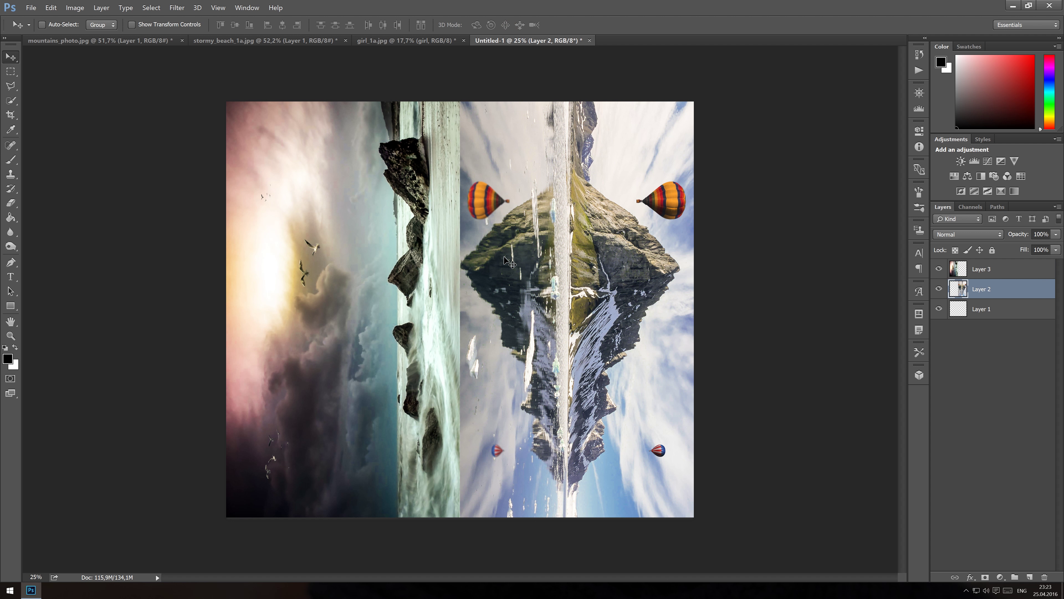
key("ctrl+t")
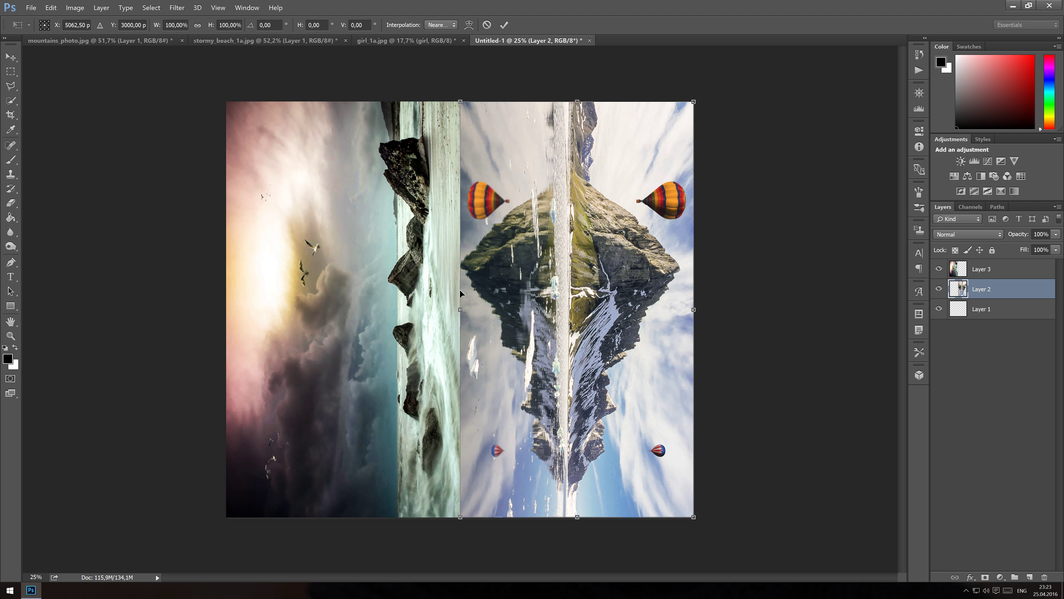
left_click_drag(455, 311, 433, 310)
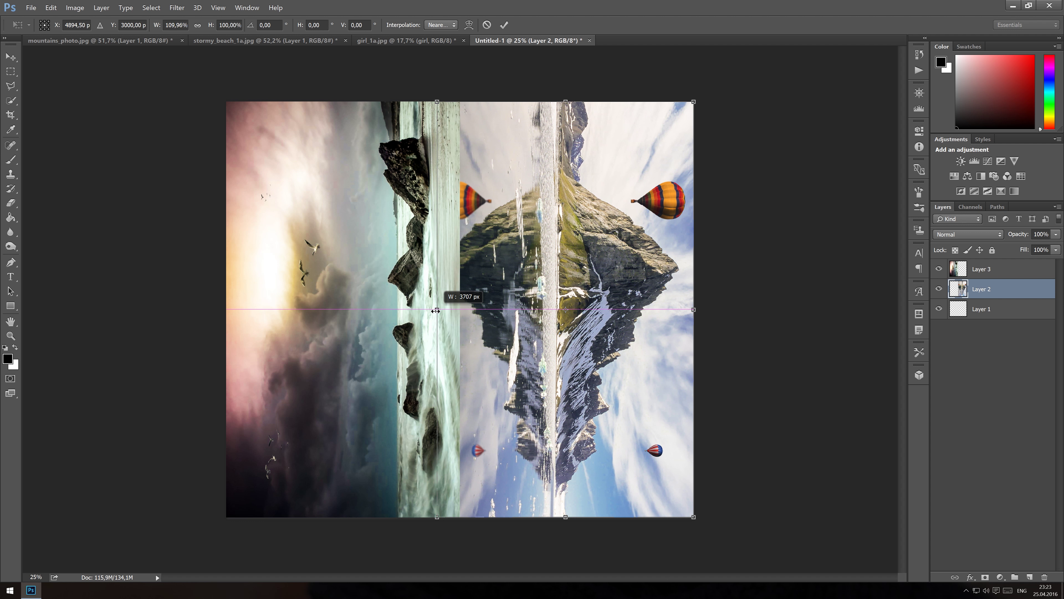
left_click_drag(433, 311, 438, 311)
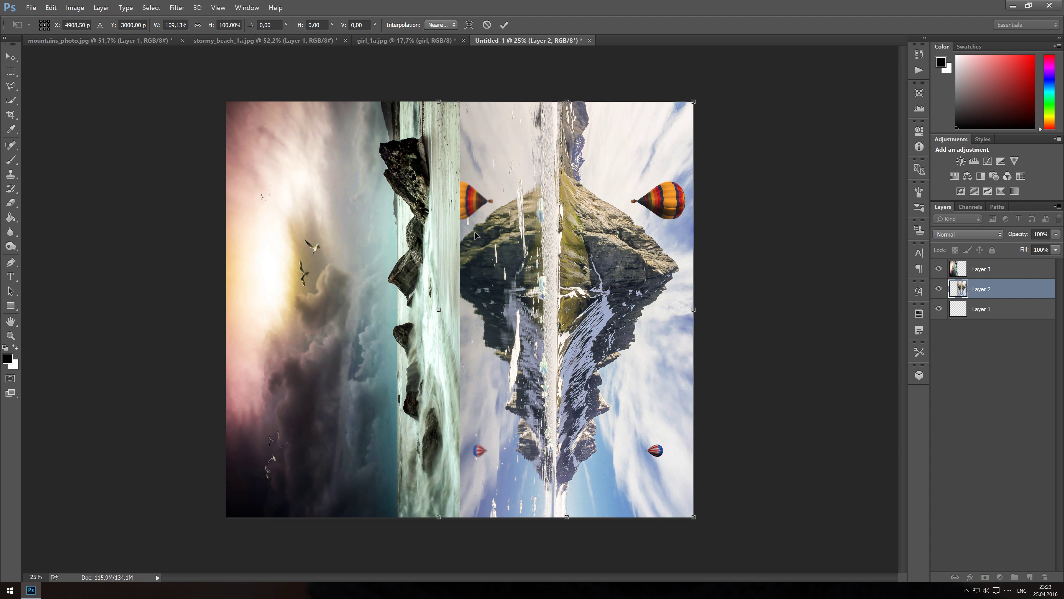
left_click(508, 27)
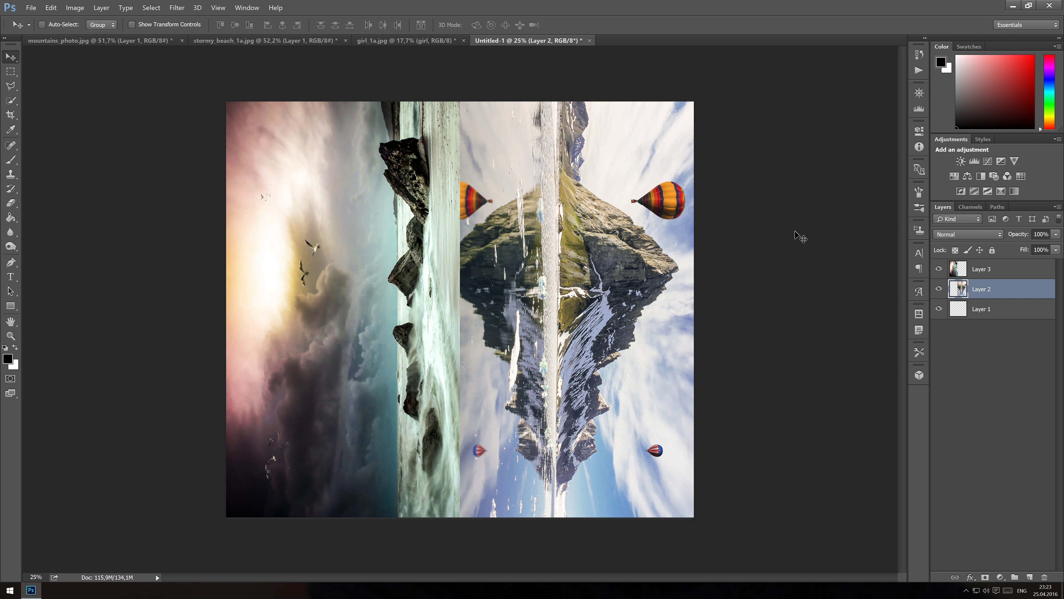
left_click(1006, 272)
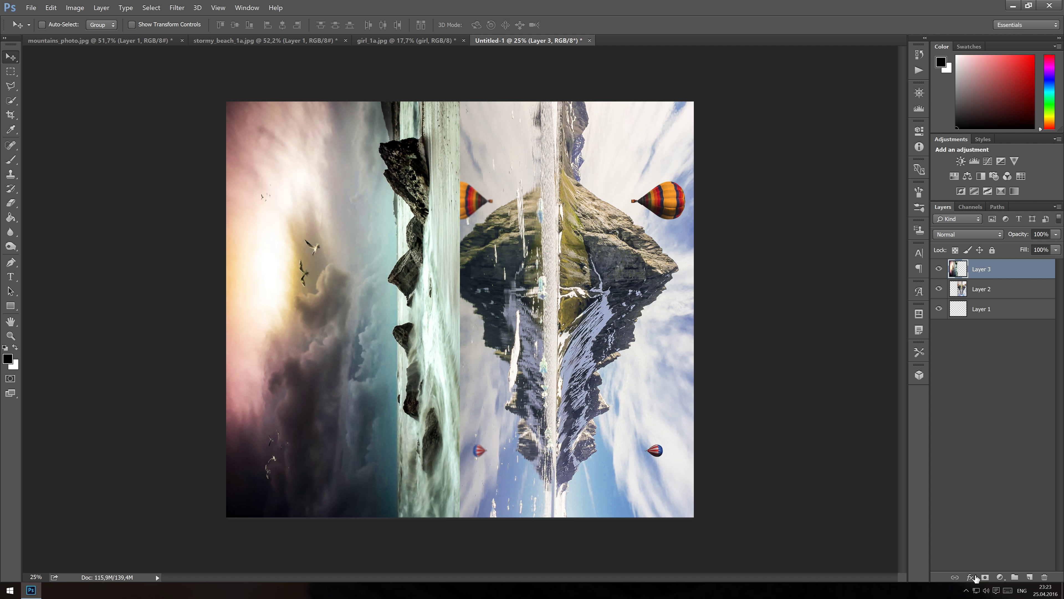
left_click(985, 577)
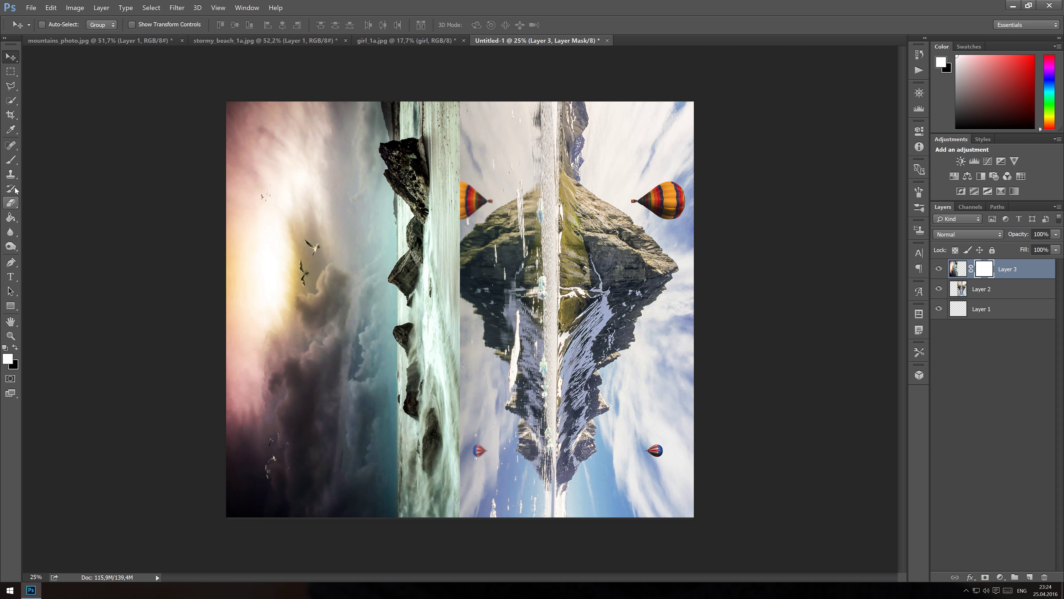
Brush black on Layer 3's mask along the seam, revealing the mountain and left balloon
left_click(11, 162)
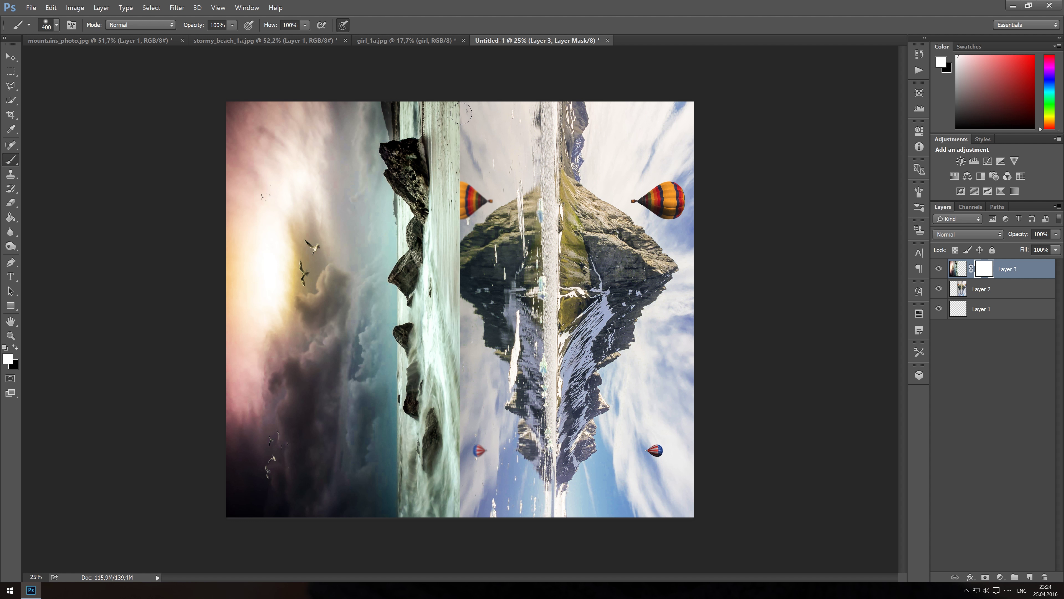
key("x")
left_click_drag(460, 134, 456, 519)
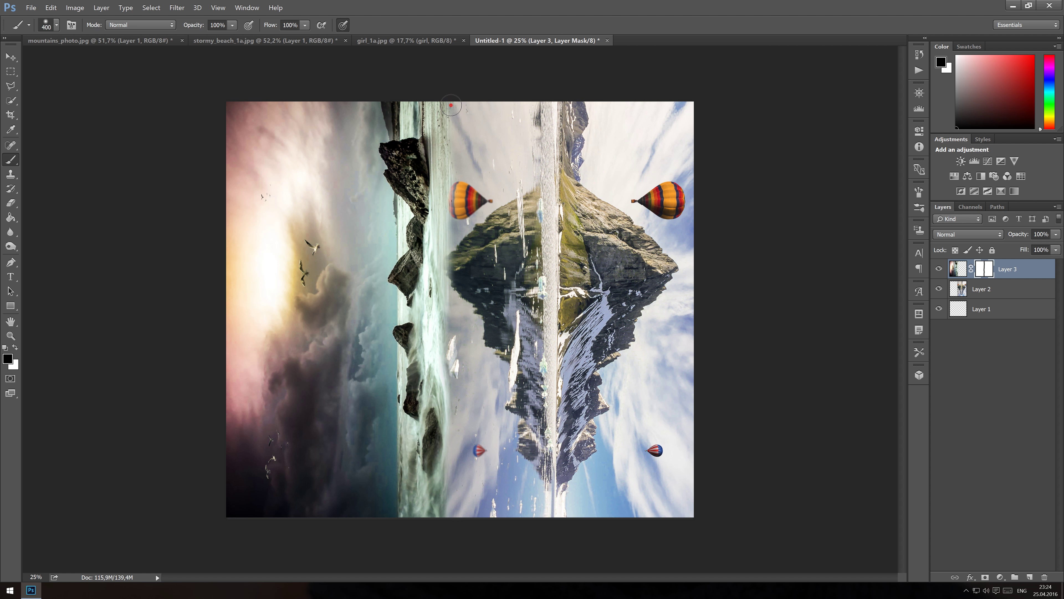
left_click_drag(451, 107, 452, 284)
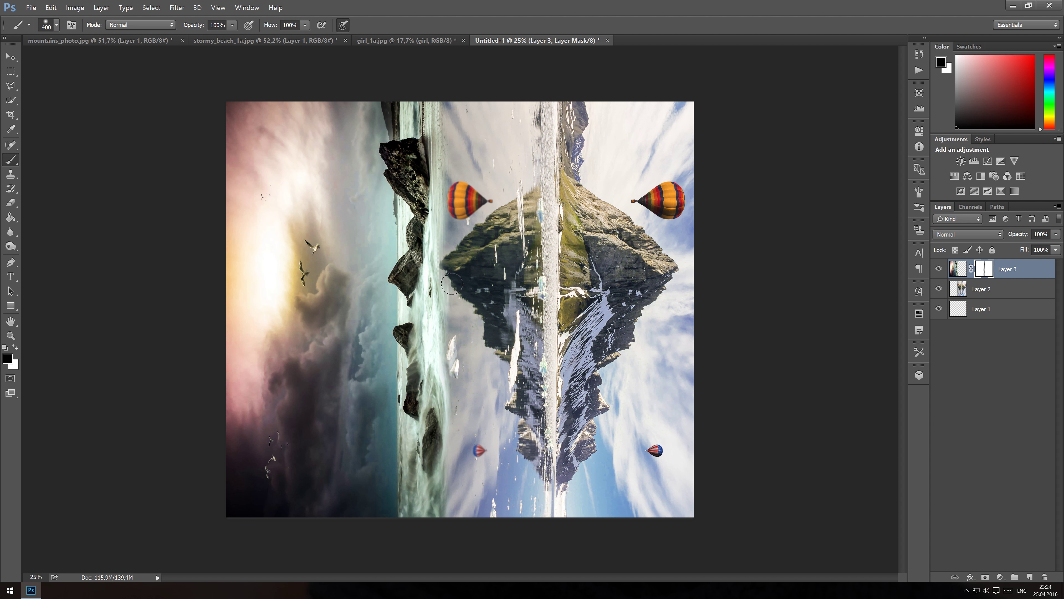
key("x")
left_click(426, 250)
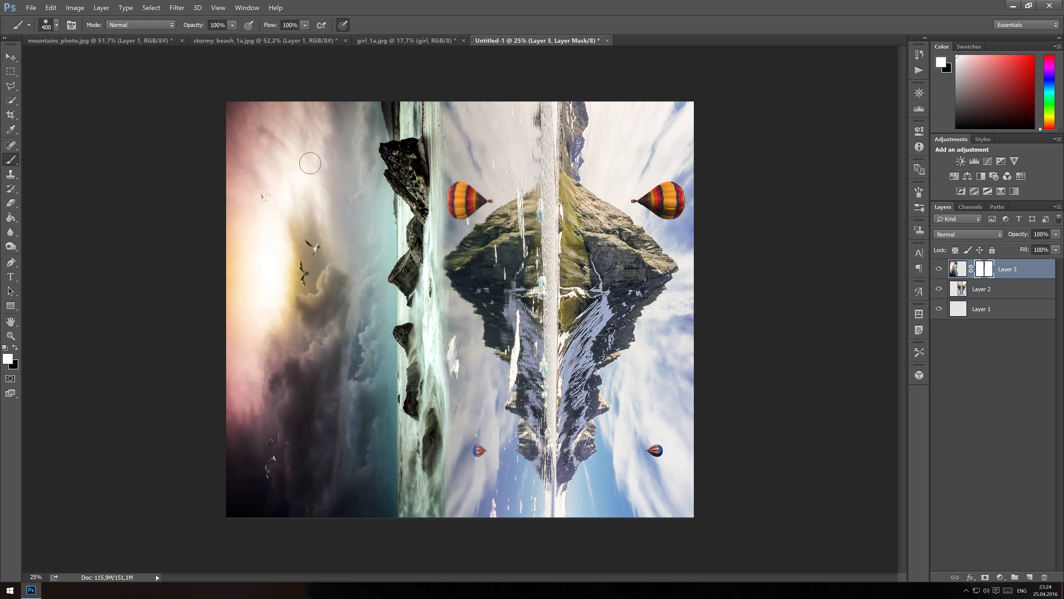
left_click(11, 57)
left_click(416, 40)
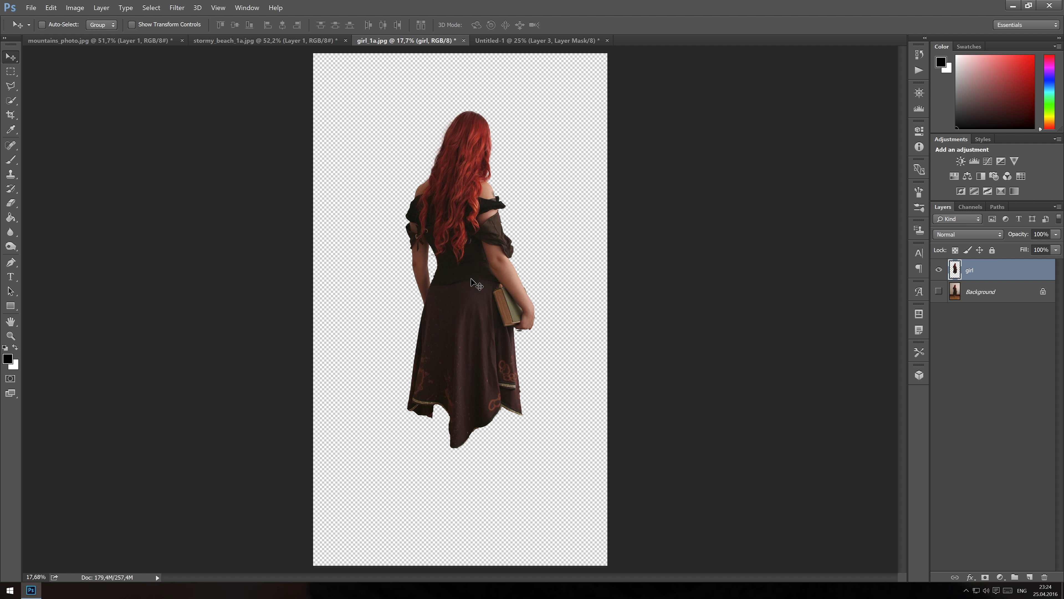
Copy the girl cutout into Untitled-1, accepting the colour profile conversion, and move her lower
mouse_move(468, 285)
left_mouse_down()
mouse_move(505, 130)
mouse_move(448, 354)
left_mouse_up()
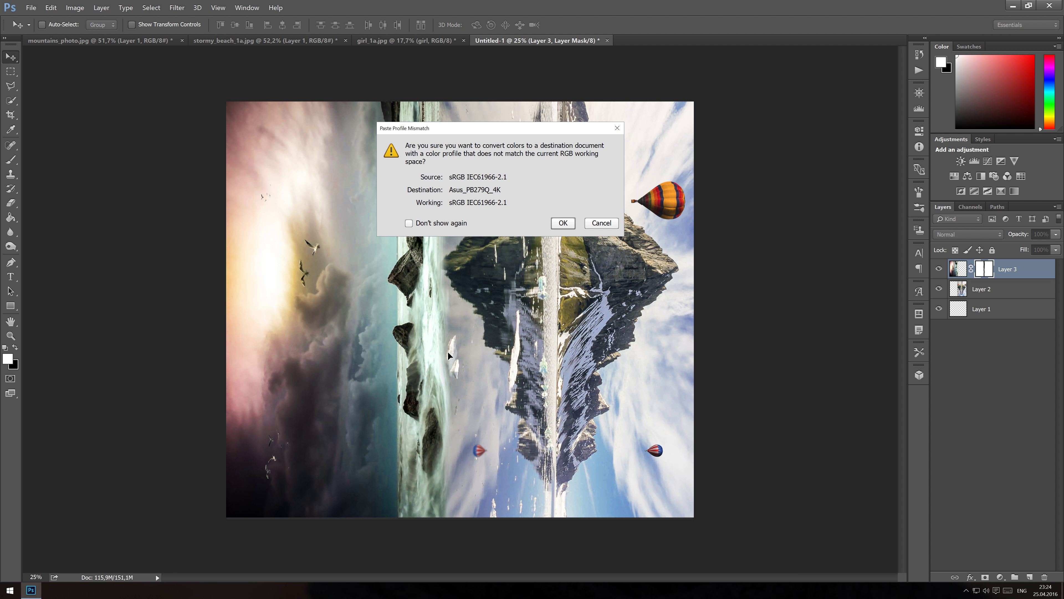
left_click(563, 222)
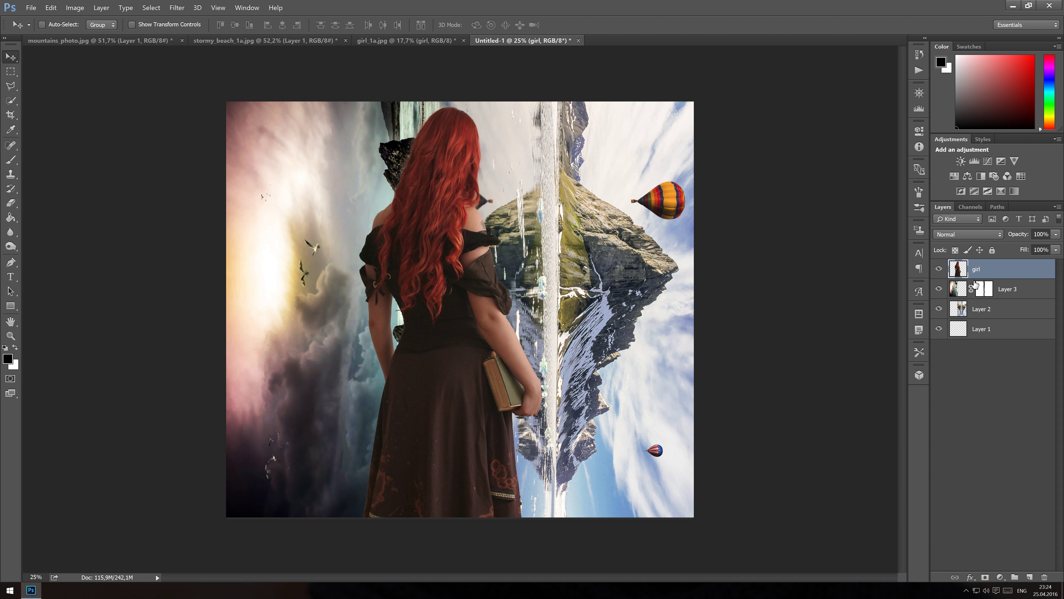
left_click_drag(456, 326, 463, 421)
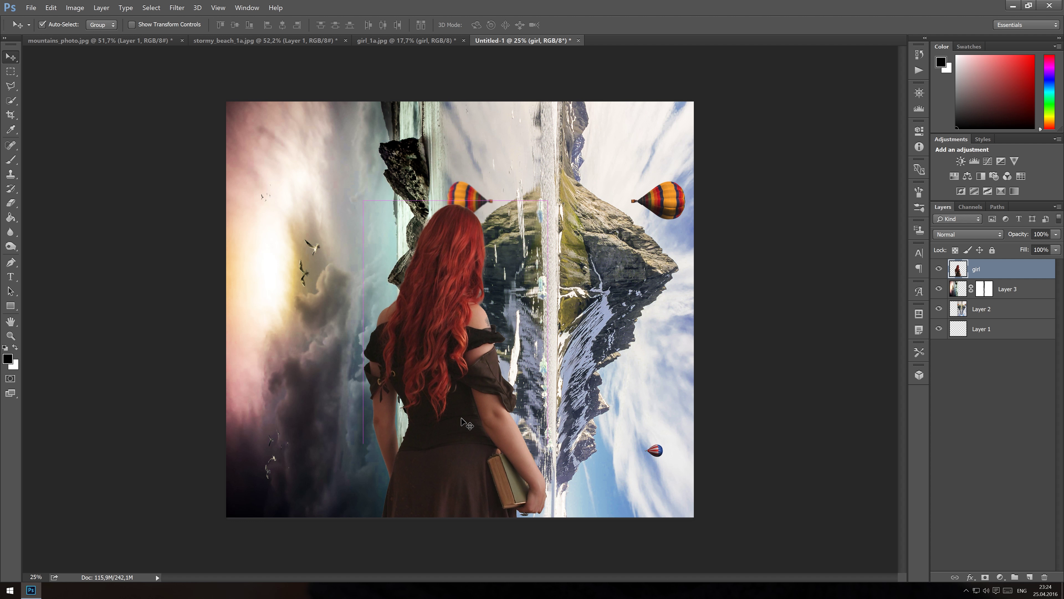
Scale the girl layer to about 58% and position her at the bottom centre
key("ctrl+t")
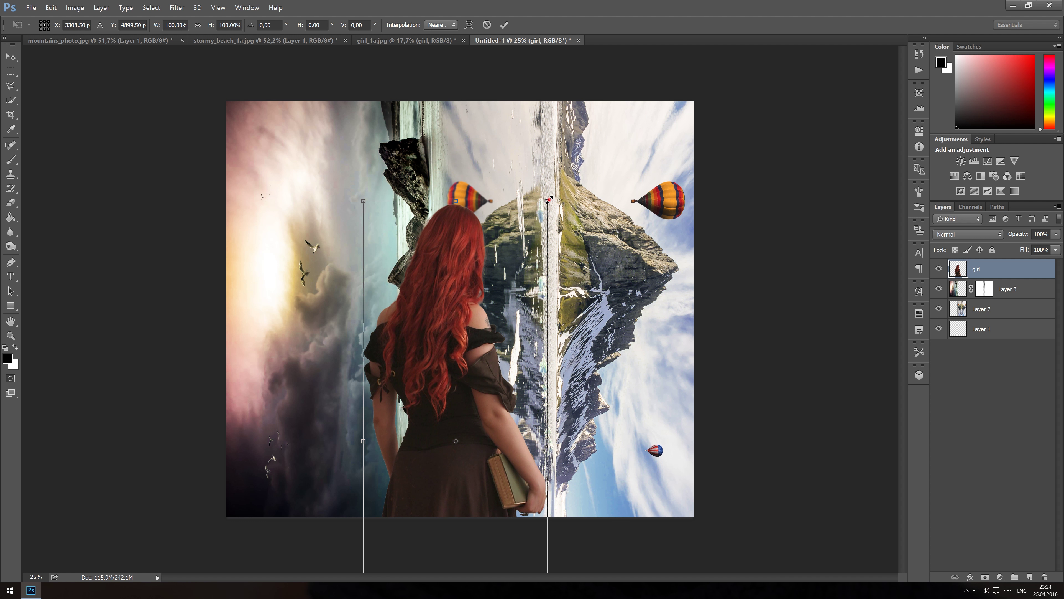
left_click_drag(549, 200, 517, 289)
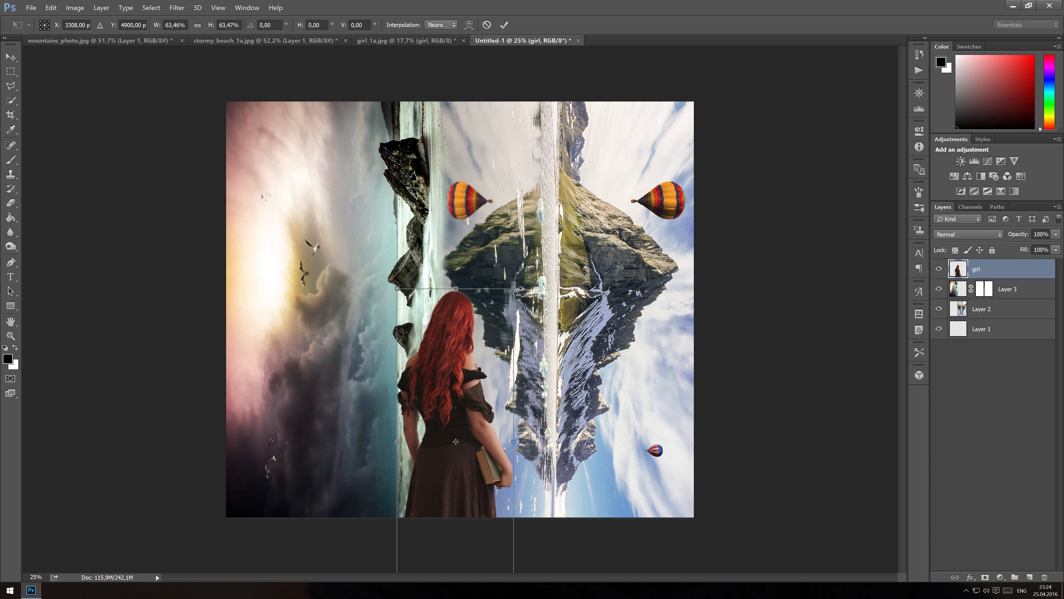
left_click_drag(457, 394, 462, 415)
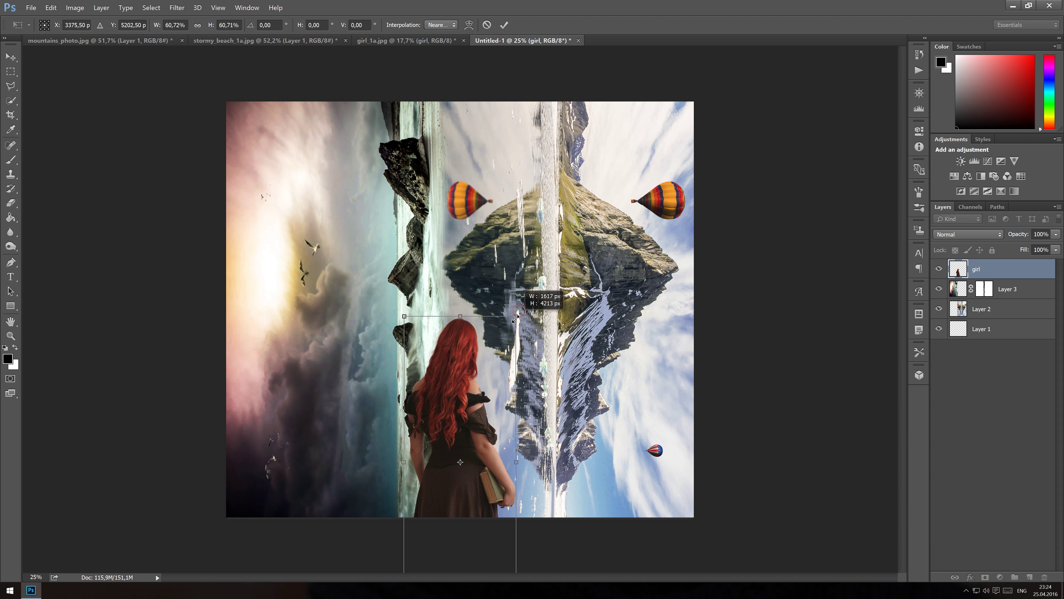
left_click_drag(518, 311, 514, 321)
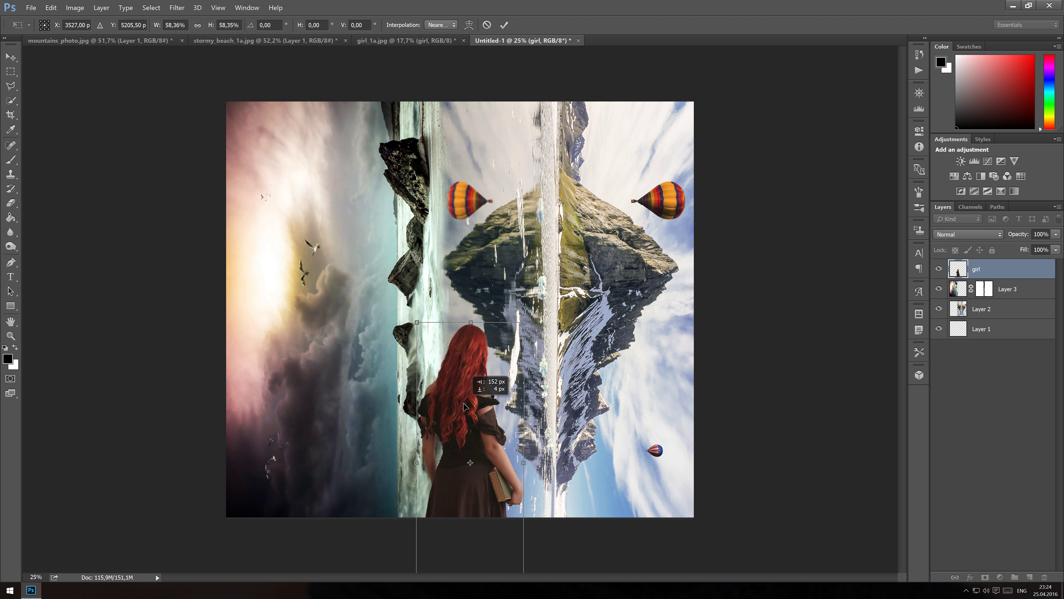
left_click_drag(456, 404, 457, 409)
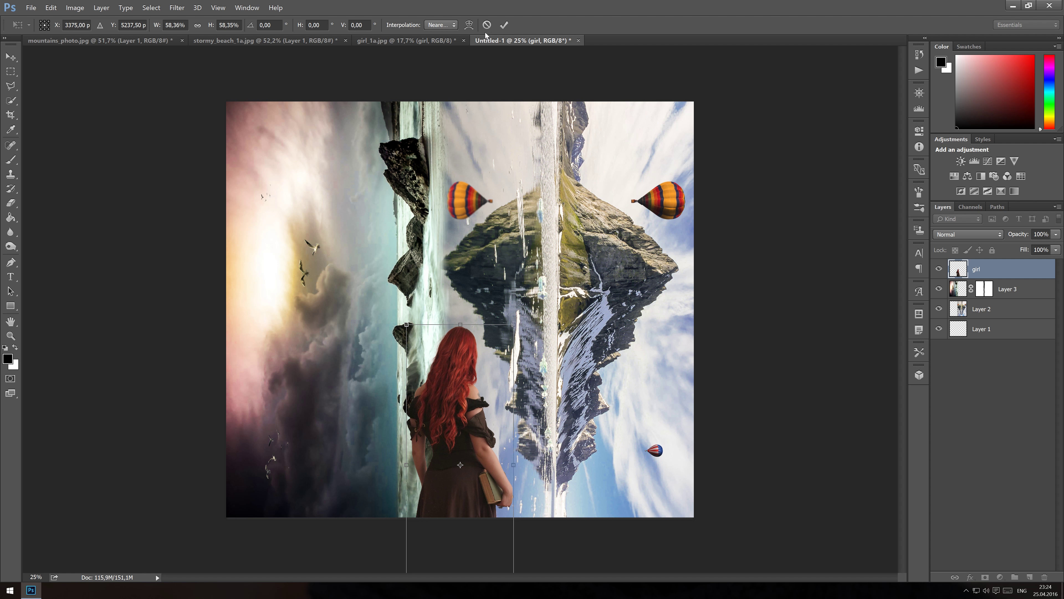
left_click(505, 25)
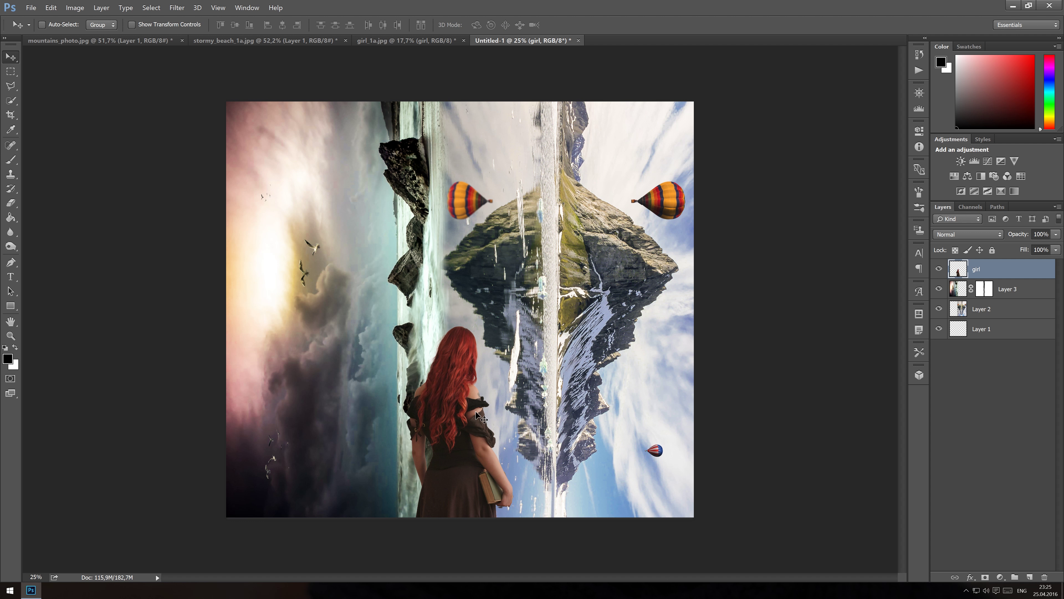
Raise the girl slightly and burn her left arm, shoulder and hair darker
left_click_drag(449, 491, 450, 482)
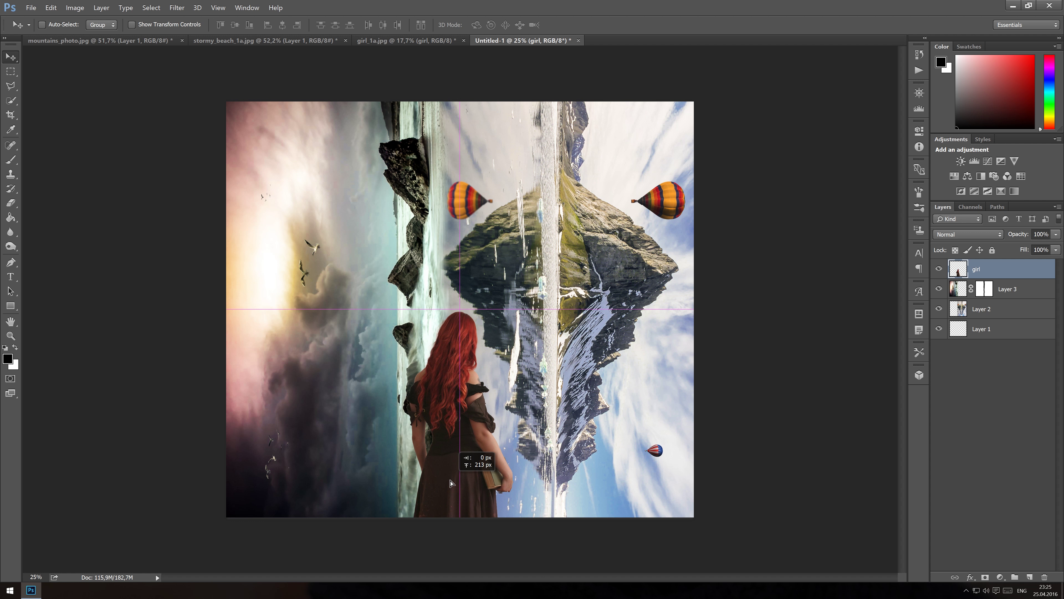
left_click_drag(450, 482, 452, 468)
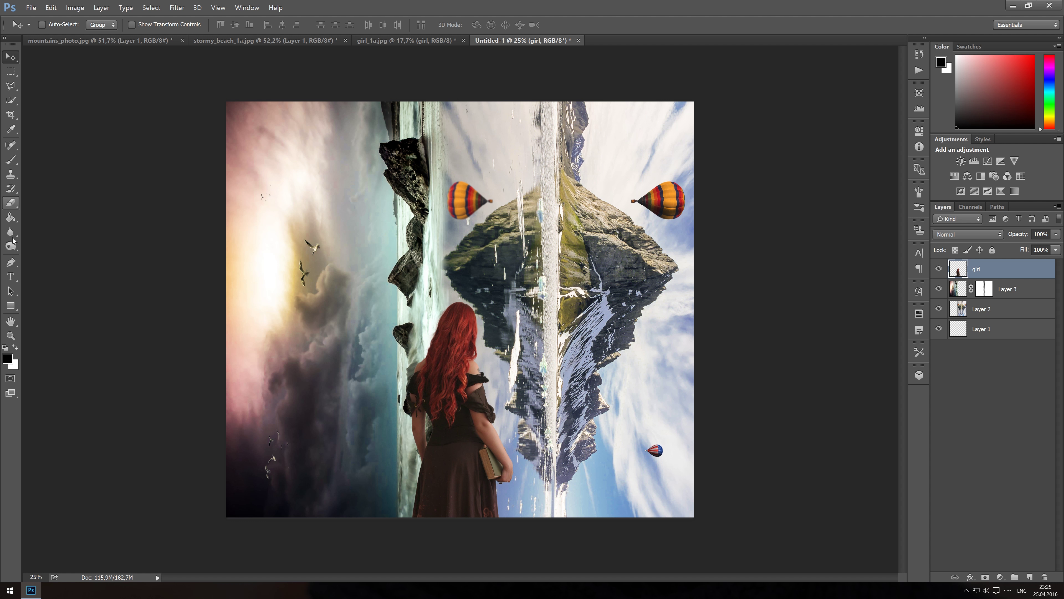
left_click(11, 247)
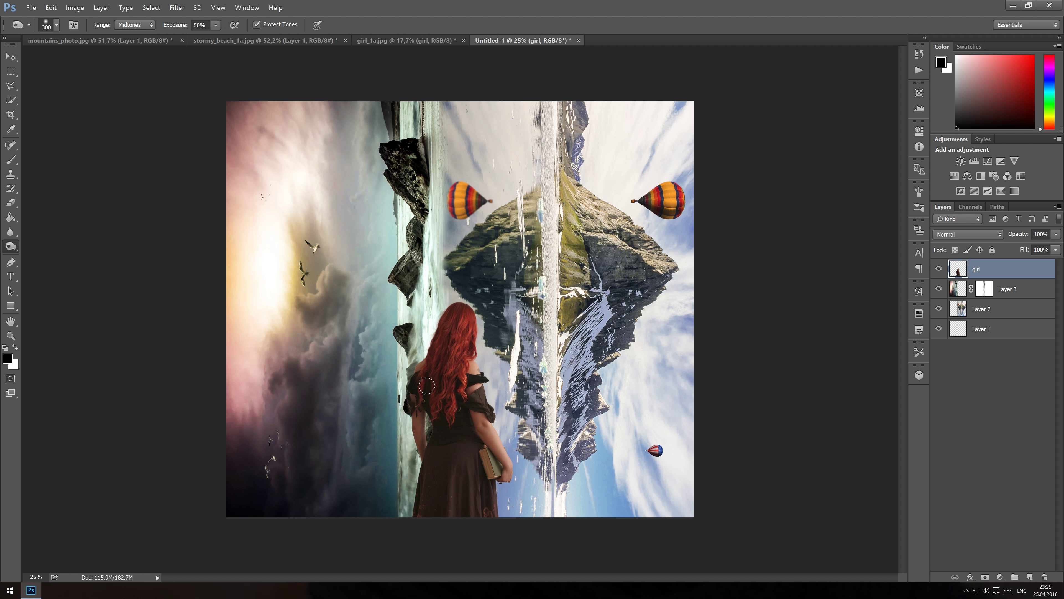
left_click_drag(416, 446, 419, 433)
left_click(425, 366)
left_click_drag(440, 373, 445, 328)
Burn the girl's dress, hair near the shoulder, book and arm darker
left_click_drag(443, 450, 435, 439)
left_click(442, 394)
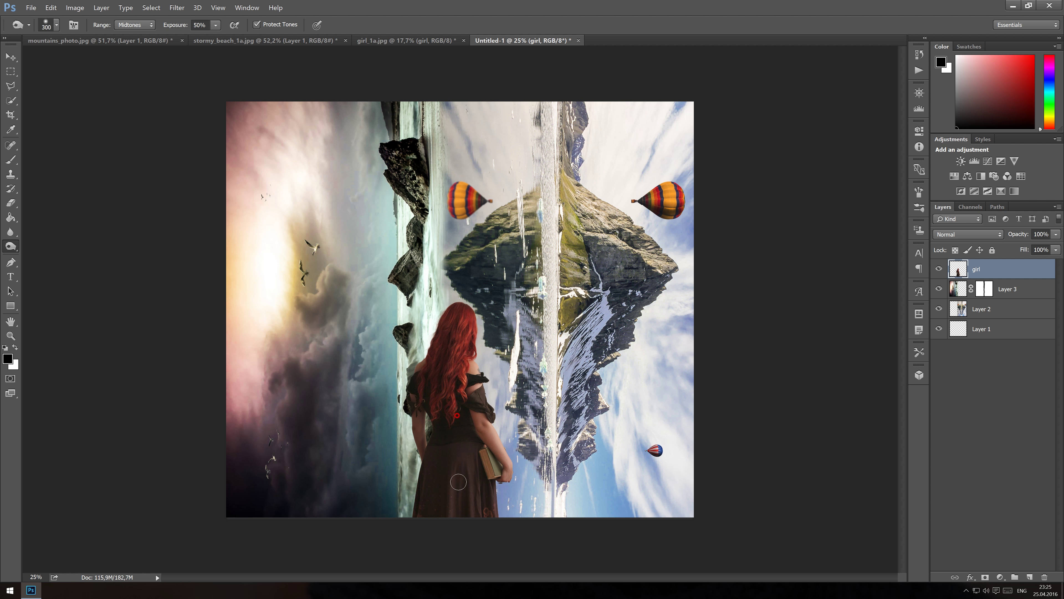
left_click(468, 366)
left_click(488, 459)
left_click(483, 421)
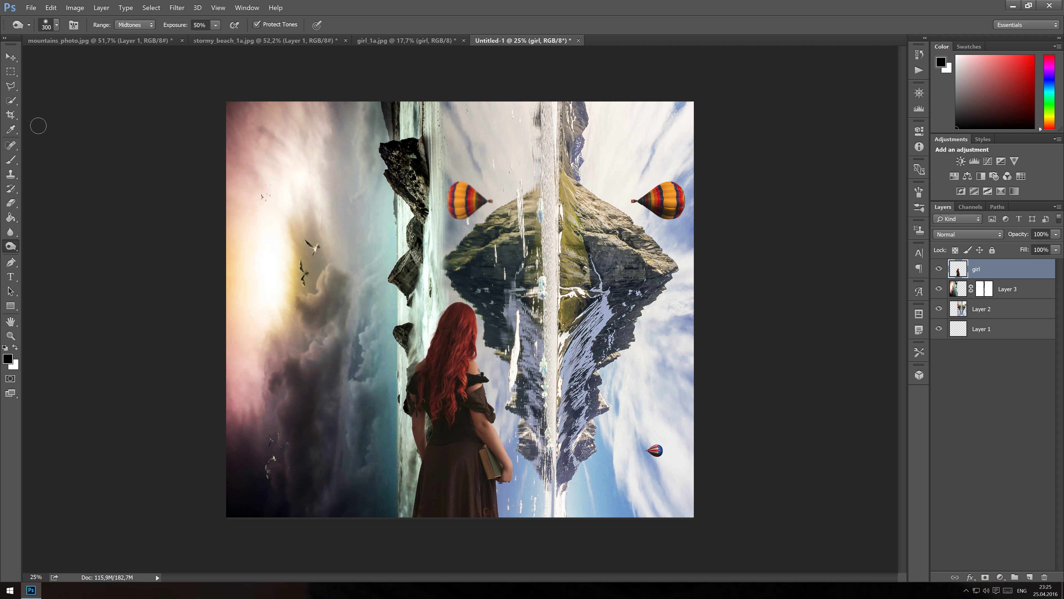
left_click(11, 57)
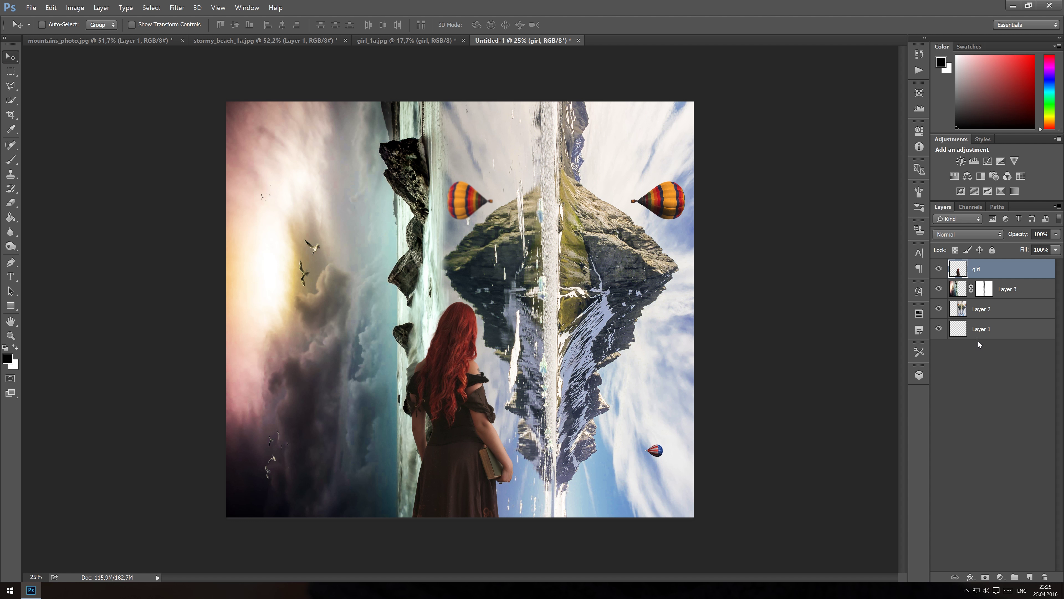
Group the girl through Layer 1 into Group 1 and add a Color Balance adjustment layer
left_click(1008, 333, "shift")
key("ctrl+g")
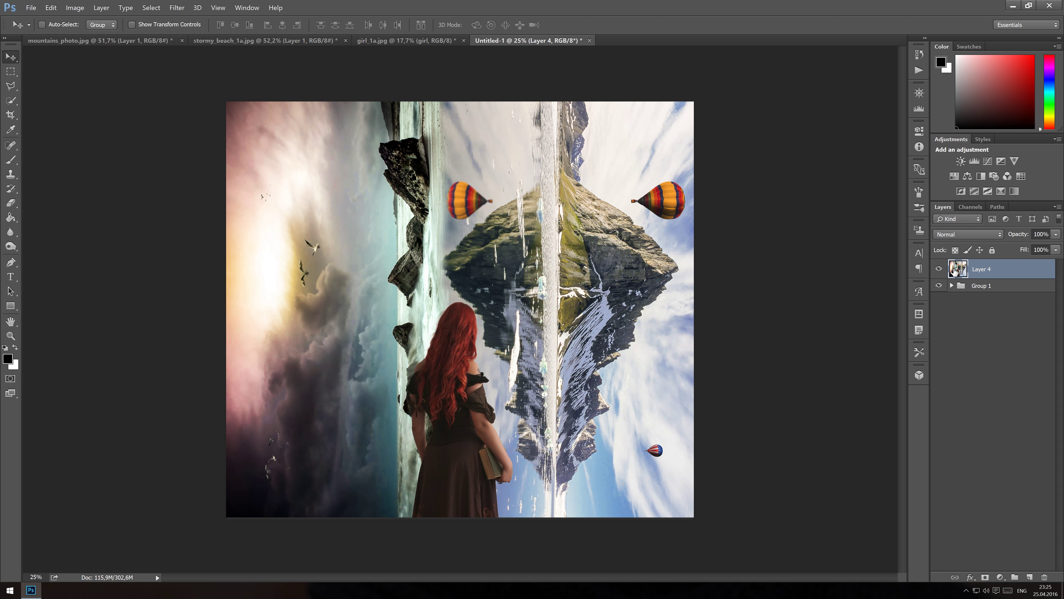
left_click(1001, 577)
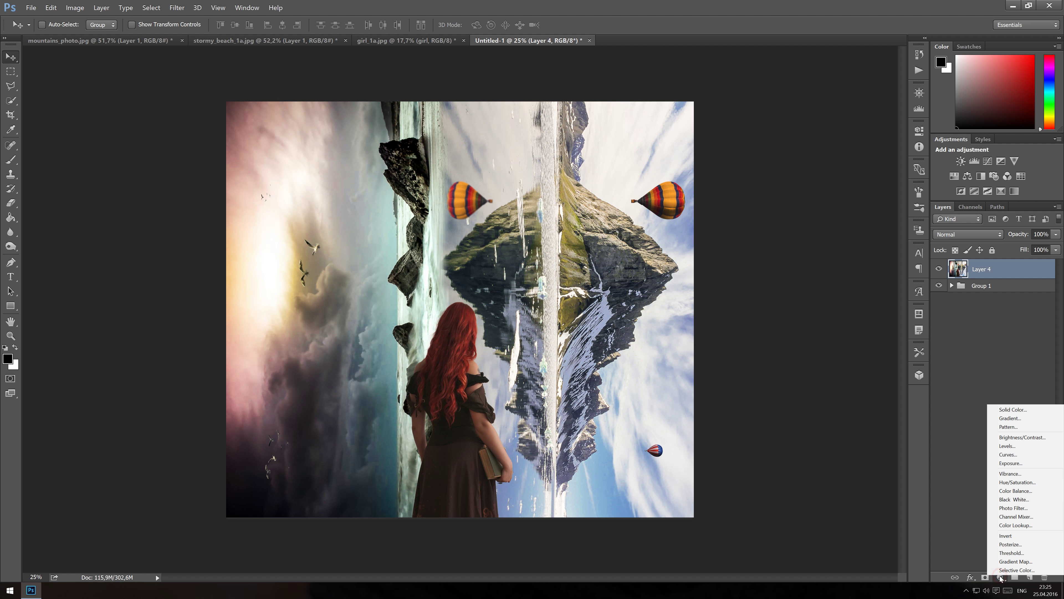
left_click(1016, 491)
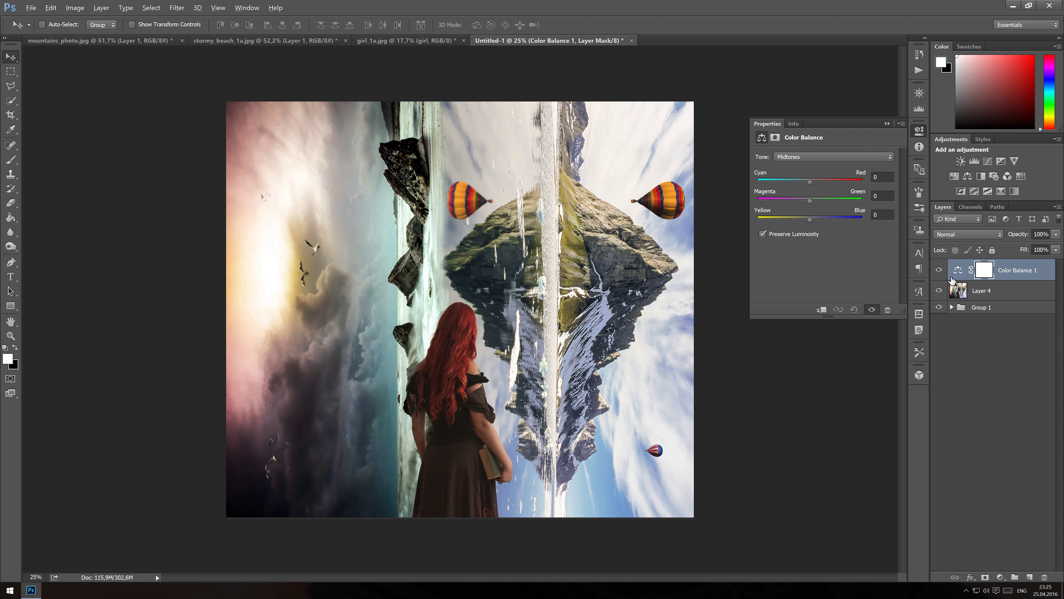
Clip Color Balance to Layer 4 with midtones Cyan-Red −23 and Yellow-Blue +21
left_click(948, 277, "alt")
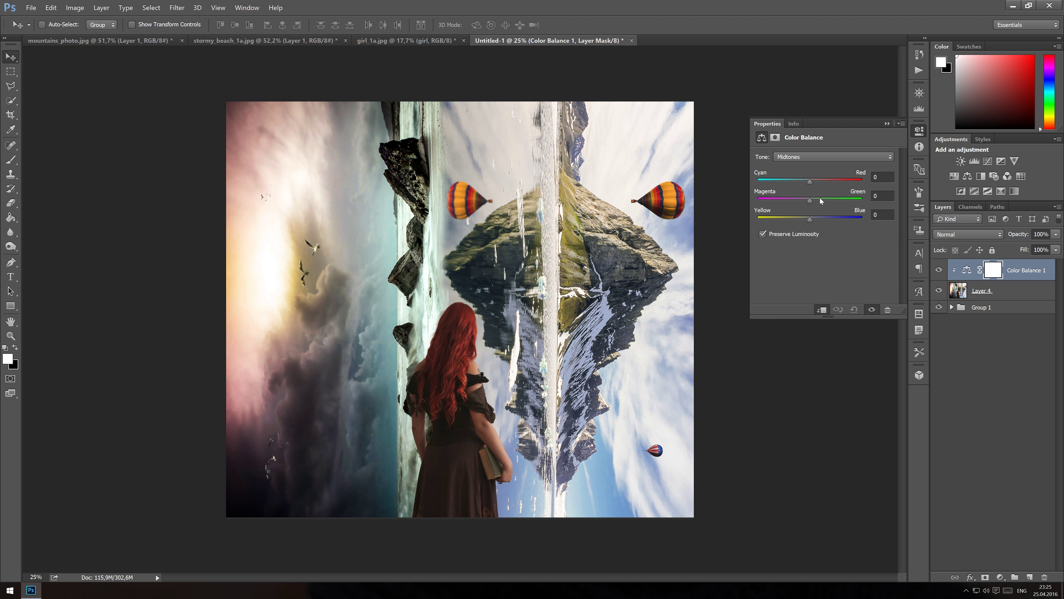
left_click_drag(810, 181, 799, 182)
left_click_drag(810, 219, 823, 221)
left_click(887, 124)
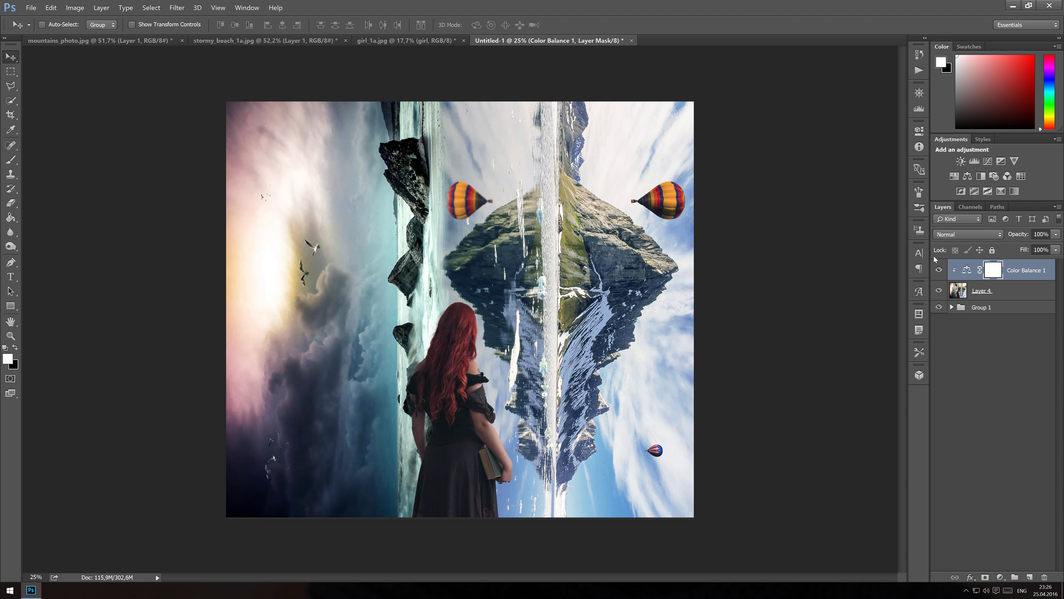